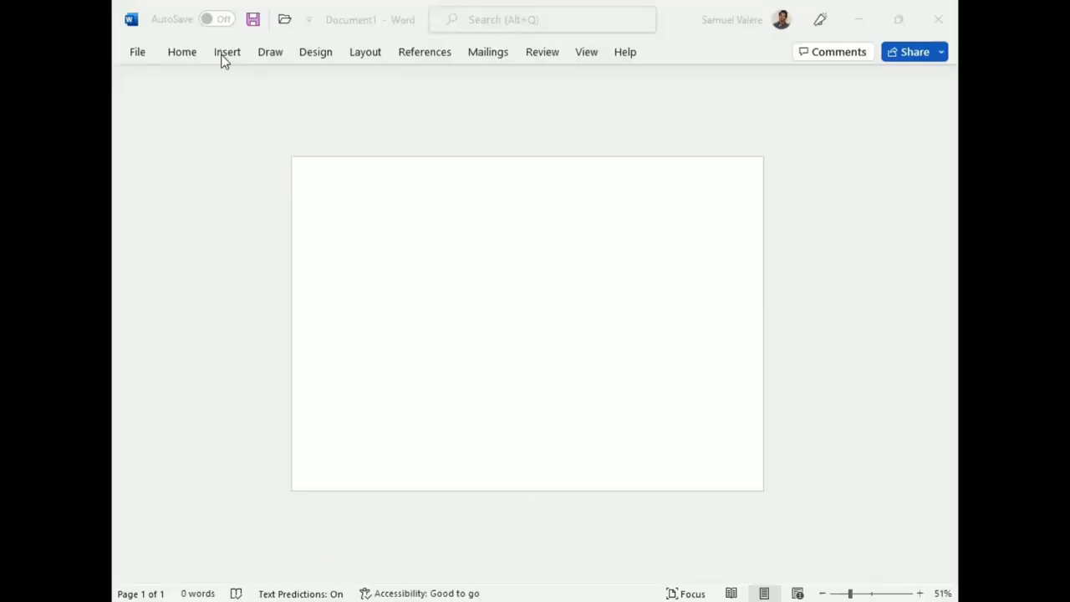
- Draw a page-sized rectangle over the whole page and give it a white fill
left_click(224, 55)
left_click(314, 78)
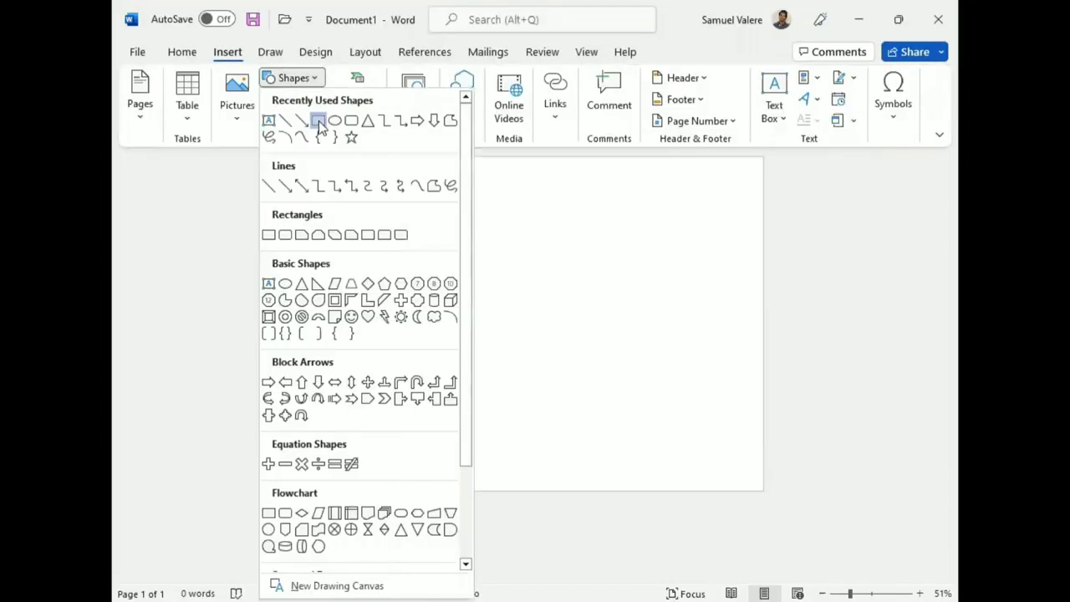
left_click(372, 235)
mouse_move(292, 158)
left_mouse_down()
mouse_move(588, 410)
mouse_move(763, 490)
left_mouse_up()
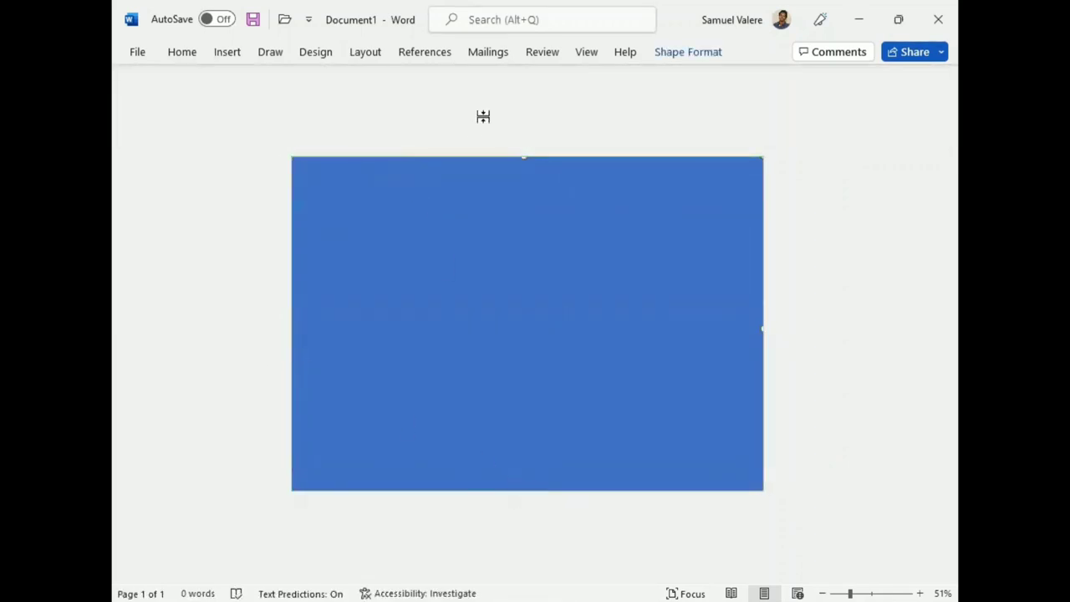
left_click(680, 51)
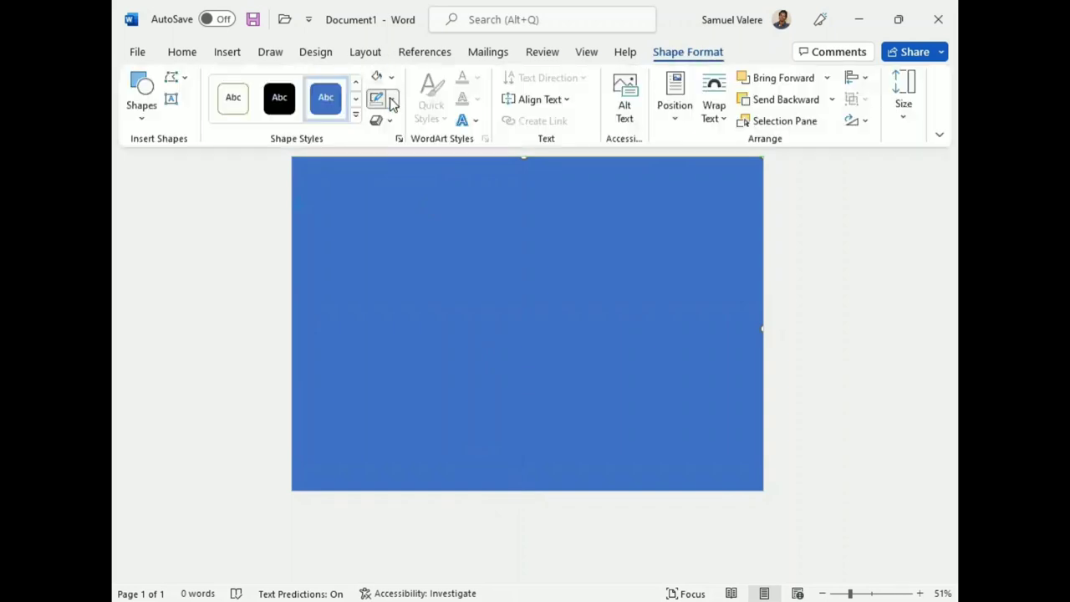
left_click(391, 77)
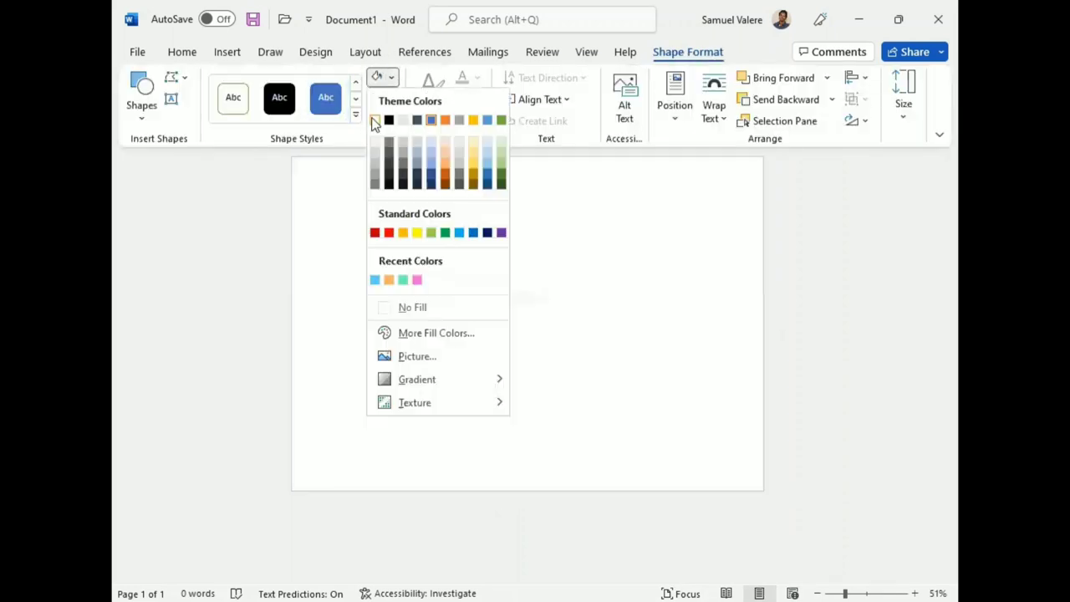
left_click(413, 306)
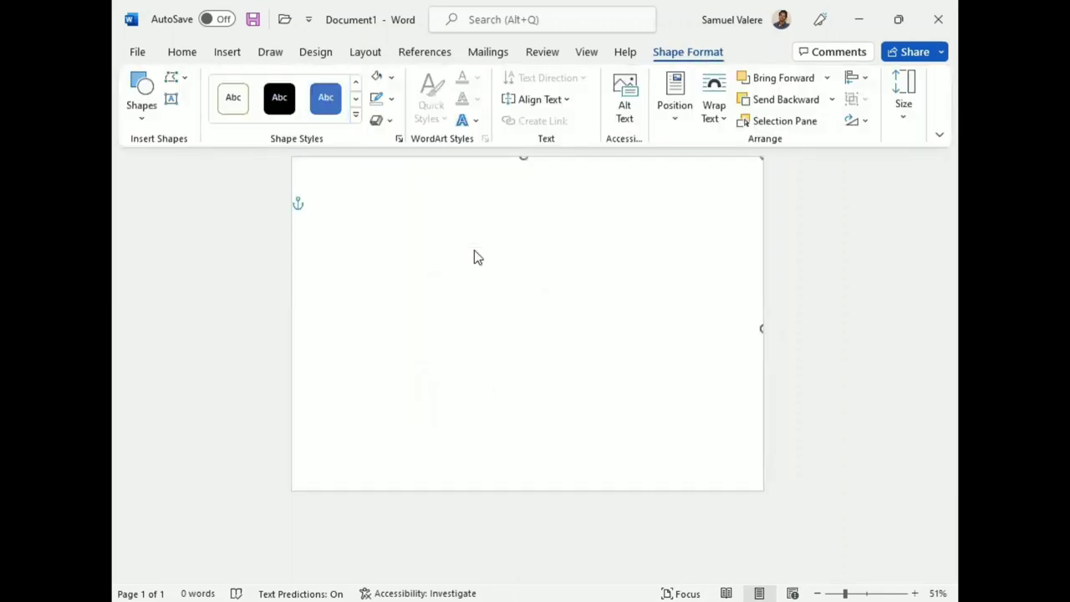
- Draw a rectangle, rotate it into a diagonal slant, and stretch it past the page edges as the first stripe
left_click(139, 105)
left_click(182, 158)
mouse_move(303, 244)
left_mouse_down()
mouse_move(490, 342)
mouse_move(523, 343)
left_mouse_up()
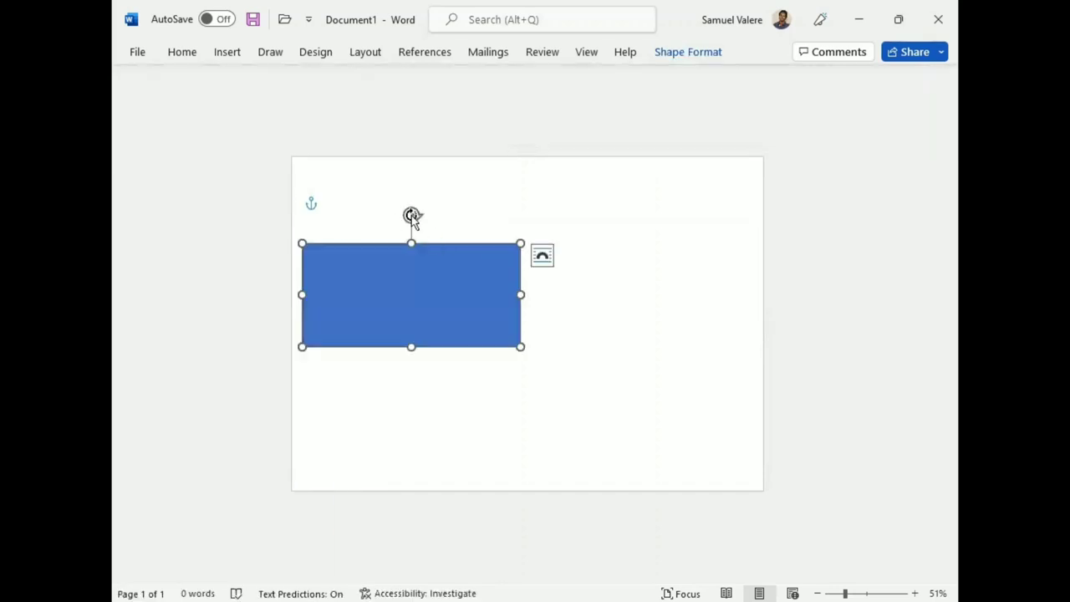
mouse_move(411, 215)
left_mouse_down()
mouse_move(490, 313)
mouse_move(482, 330)
left_mouse_up()
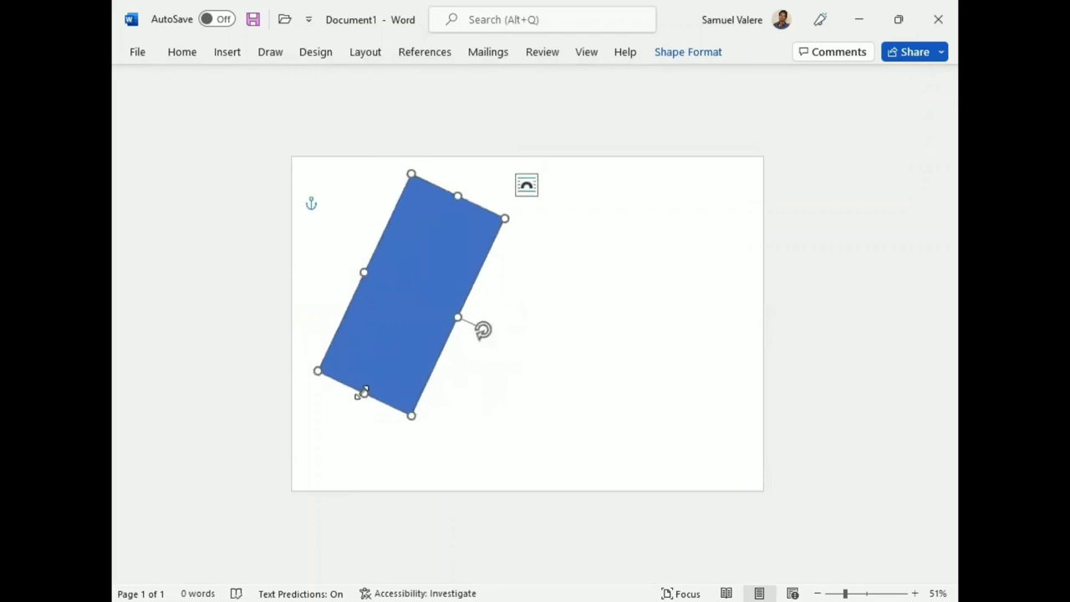
left_click_drag(363, 391, 334, 408)
mouse_move(406, 373)
left_mouse_down()
mouse_move(363, 284)
mouse_move(344, 286)
mouse_move(381, 265)
left_mouse_up()
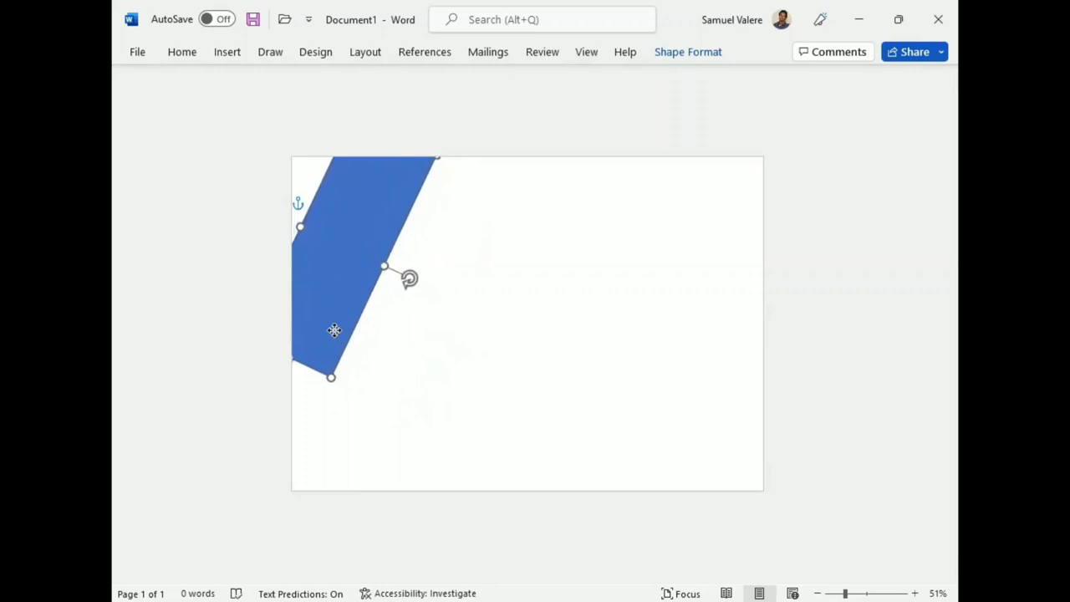
left_click_drag(328, 376, 228, 432)
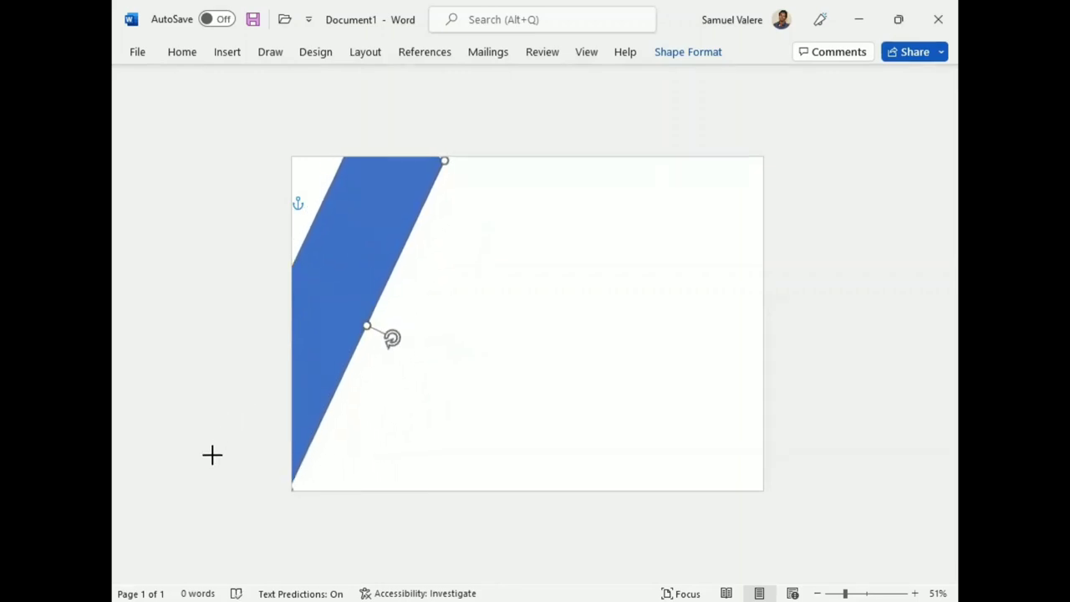
left_click_drag(313, 399, 324, 332)
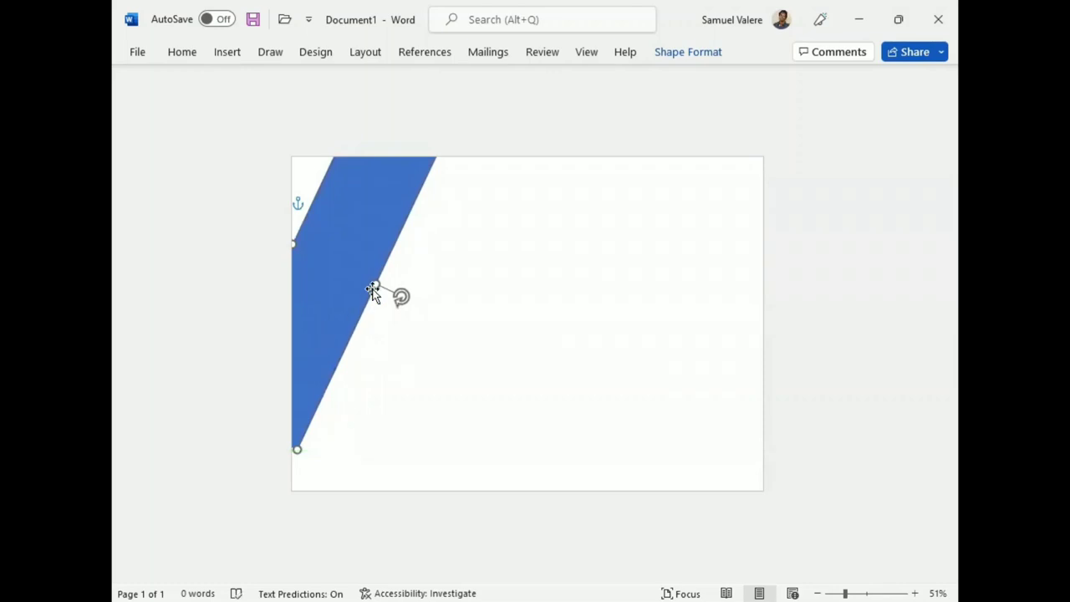
left_click_drag(376, 285, 348, 281)
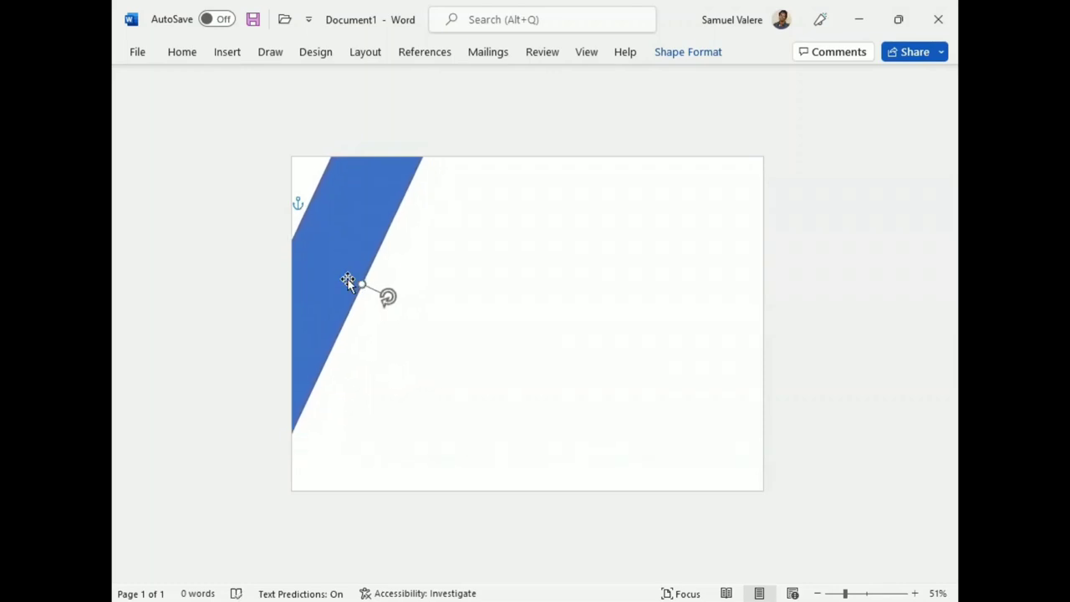
- Duplicate the stripe twice to the right, extending the third stripe past the bottom edge
left_click_drag(347, 280, 473, 332, "ctrl")
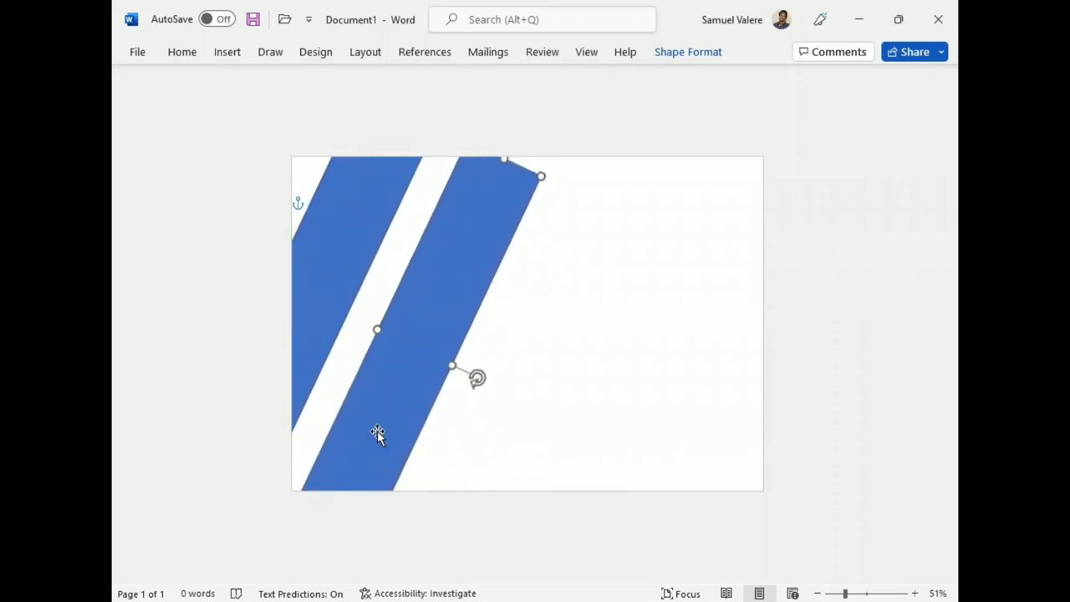
left_click_drag(375, 433, 381, 398)
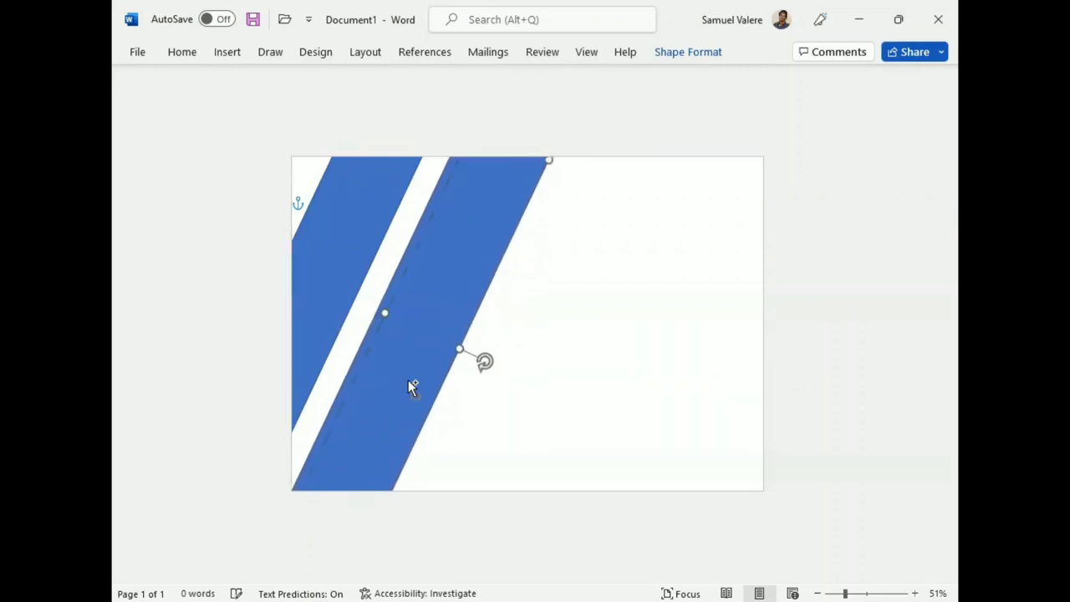
left_click_drag(392, 388, 548, 381, "ctrl")
left_click_drag(633, 368, 631, 368)
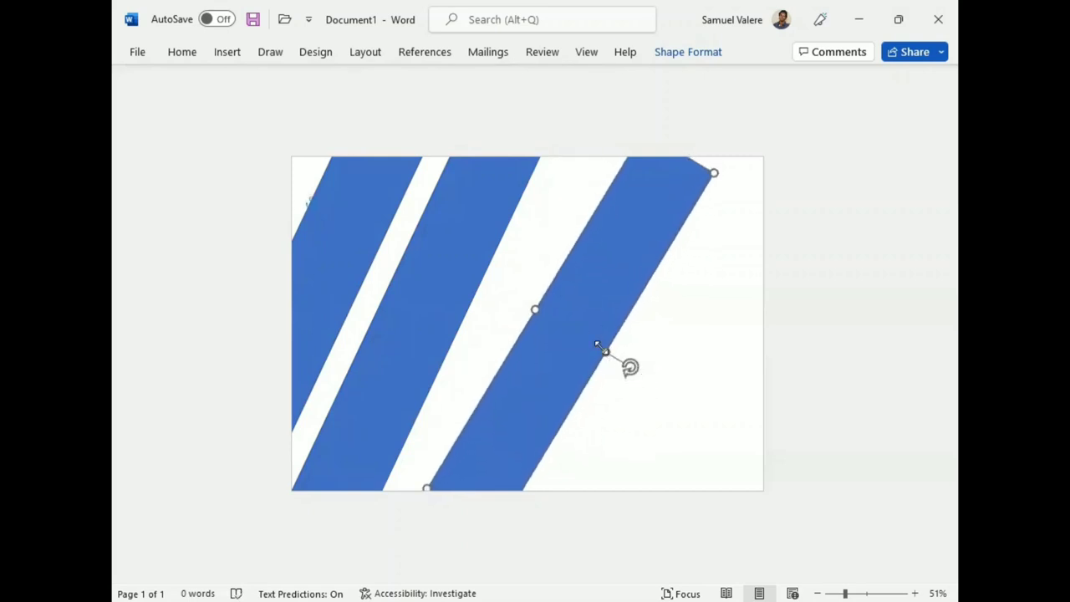
mouse_move(619, 295)
left_mouse_down()
mouse_move(674, 277)
mouse_move(676, 258)
mouse_move(700, 279)
left_mouse_up()
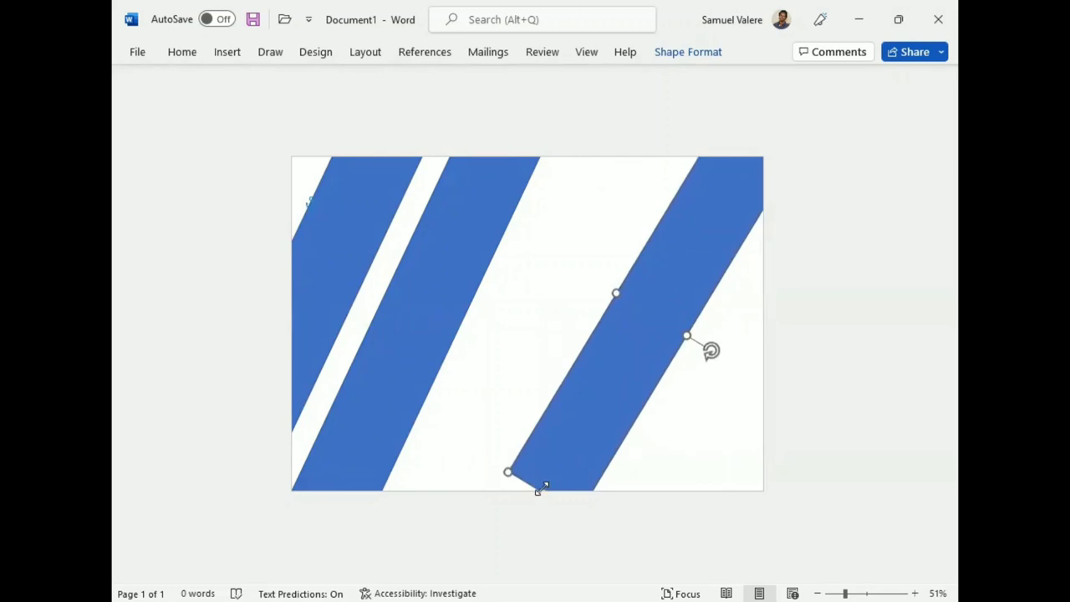
left_click_drag(542, 489, 496, 519)
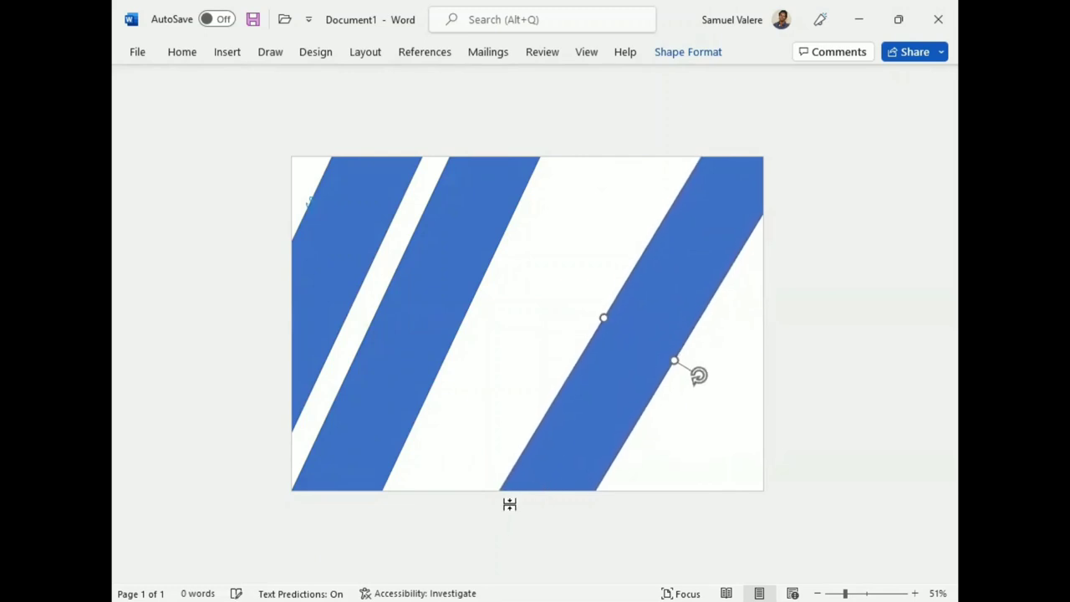
- Reposition, widen and align the three stripes so they slant evenly across the page
left_click(457, 315)
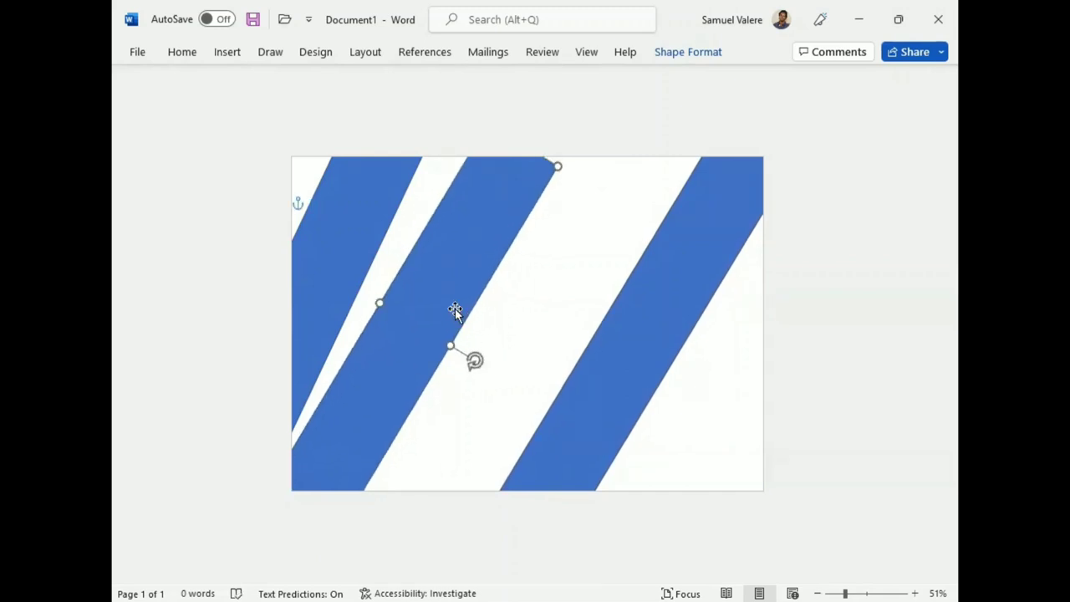
left_click_drag(457, 315, 485, 289)
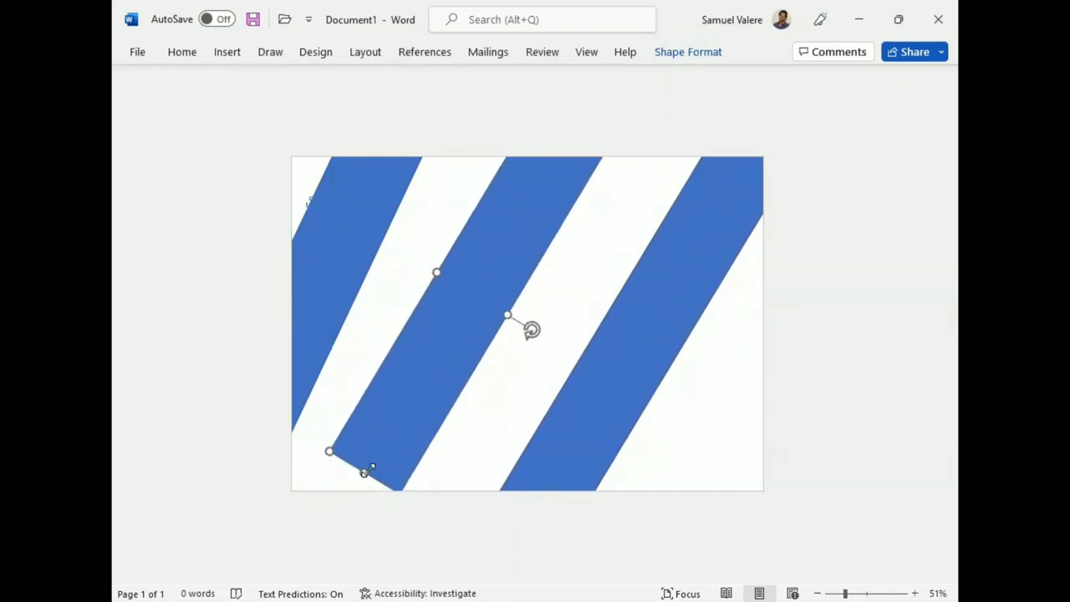
left_click_drag(365, 471, 326, 520)
left_click_drag(446, 356, 453, 359)
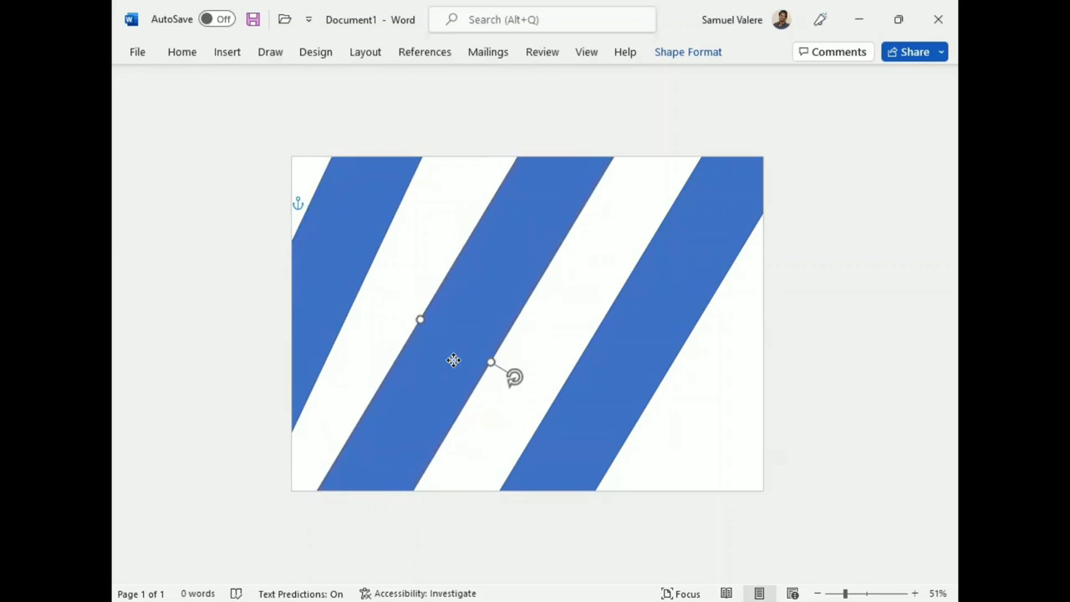
mouse_move(420, 321)
left_mouse_down()
mouse_move(377, 280)
mouse_move(372, 294)
left_mouse_up()
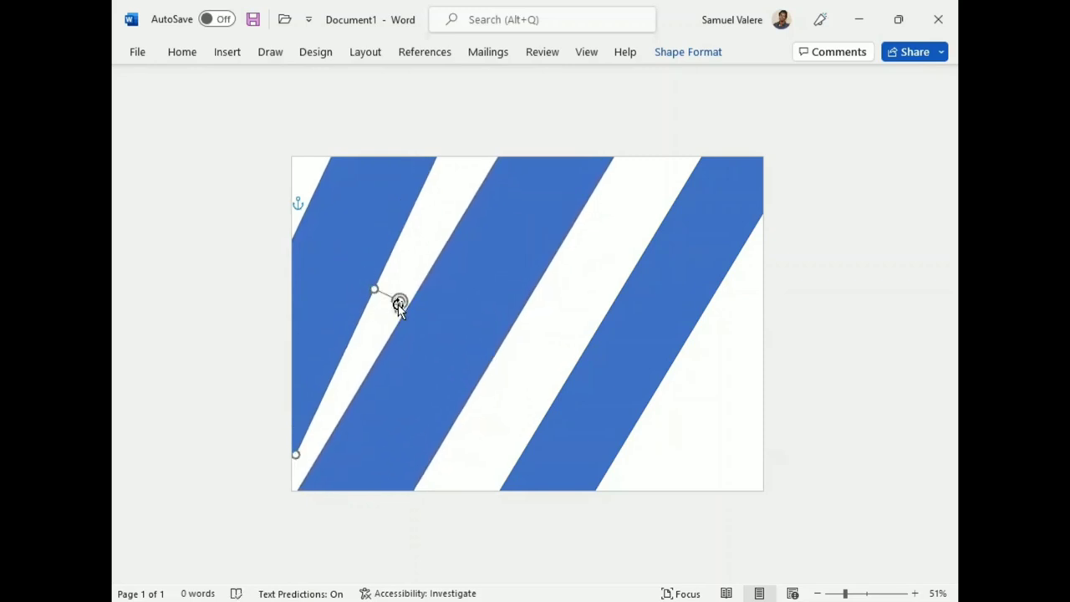
left_click_drag(373, 295, 377, 299)
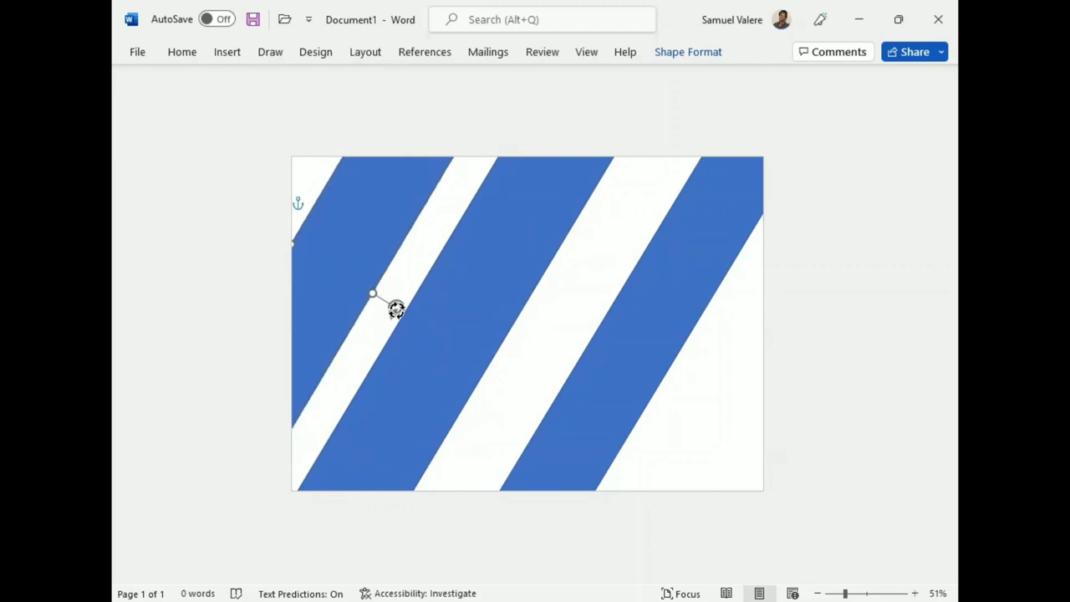
left_click(422, 326)
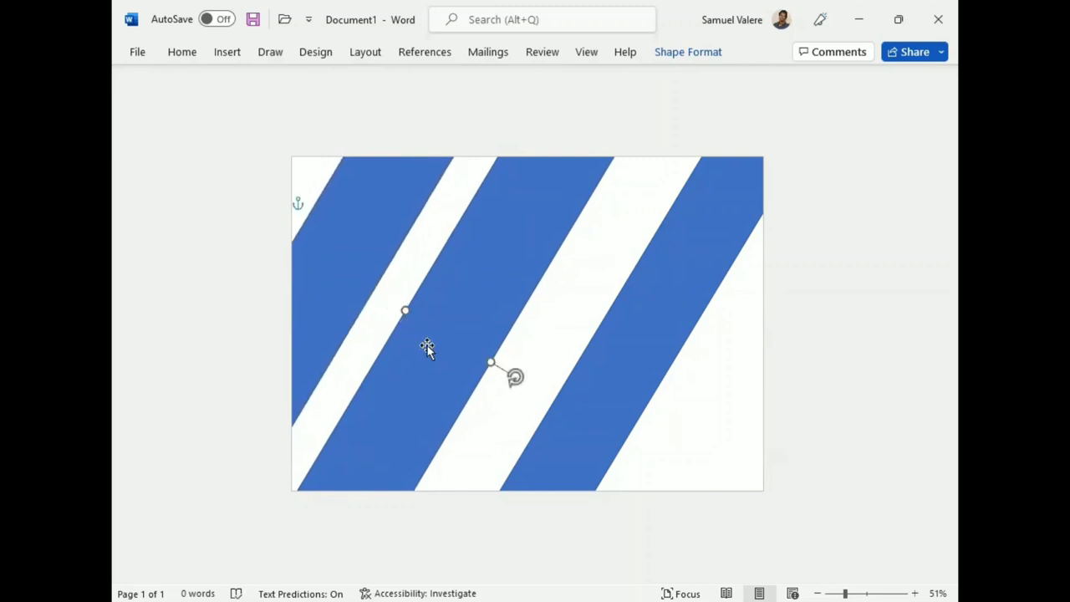
left_click_drag(427, 347, 423, 337)
left_click(595, 397)
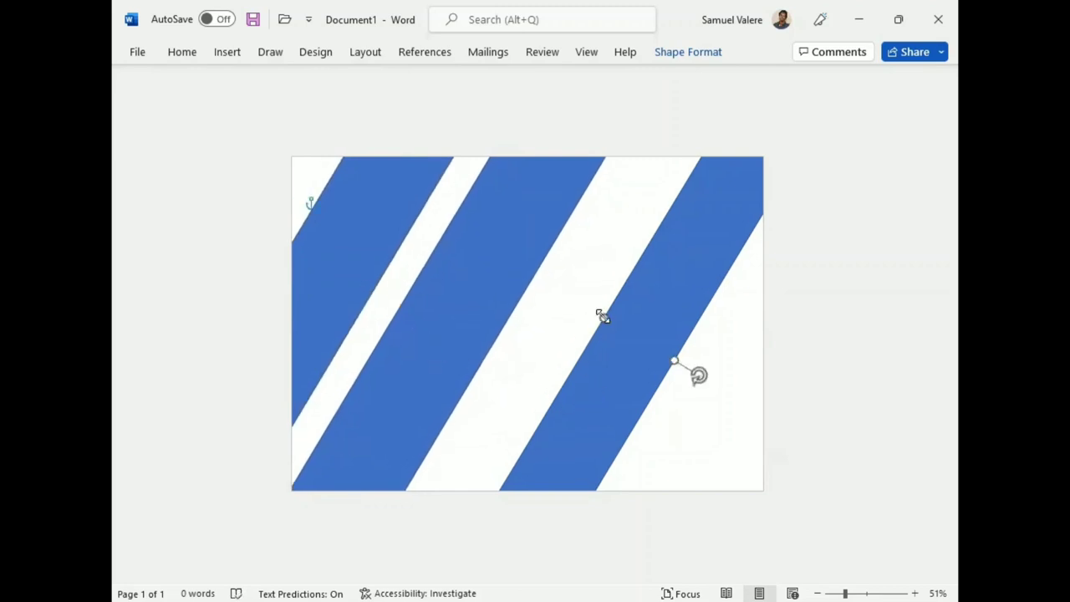
left_click_drag(603, 316, 596, 314)
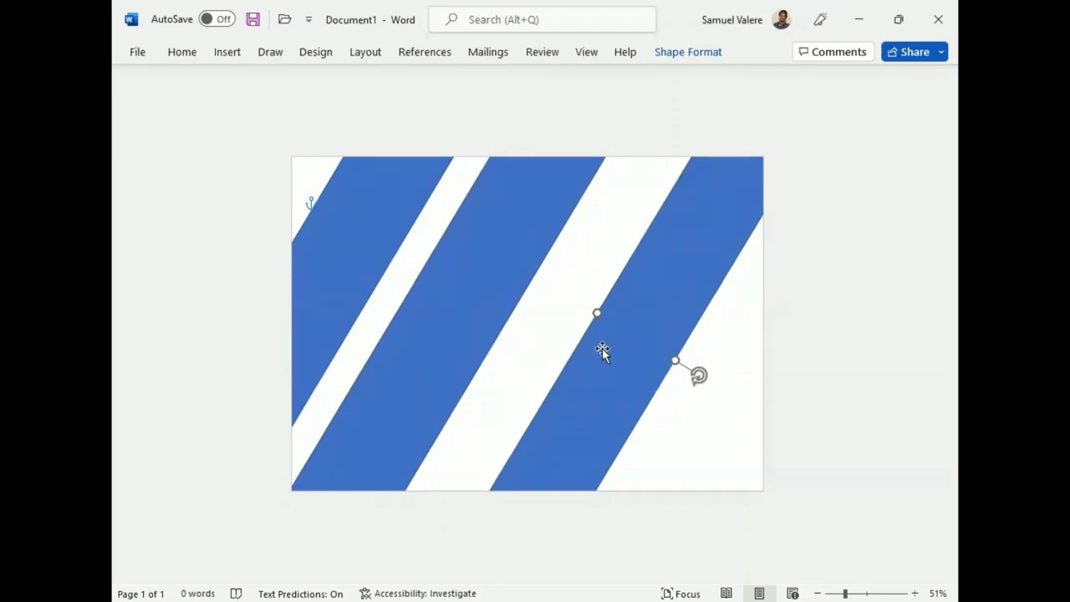
mouse_move(602, 349)
left_mouse_down()
mouse_move(583, 335)
mouse_move(710, 410)
mouse_move(719, 429)
mouse_move(706, 443)
left_mouse_up()
- Colour the leftmost stripe green
left_click(323, 256)
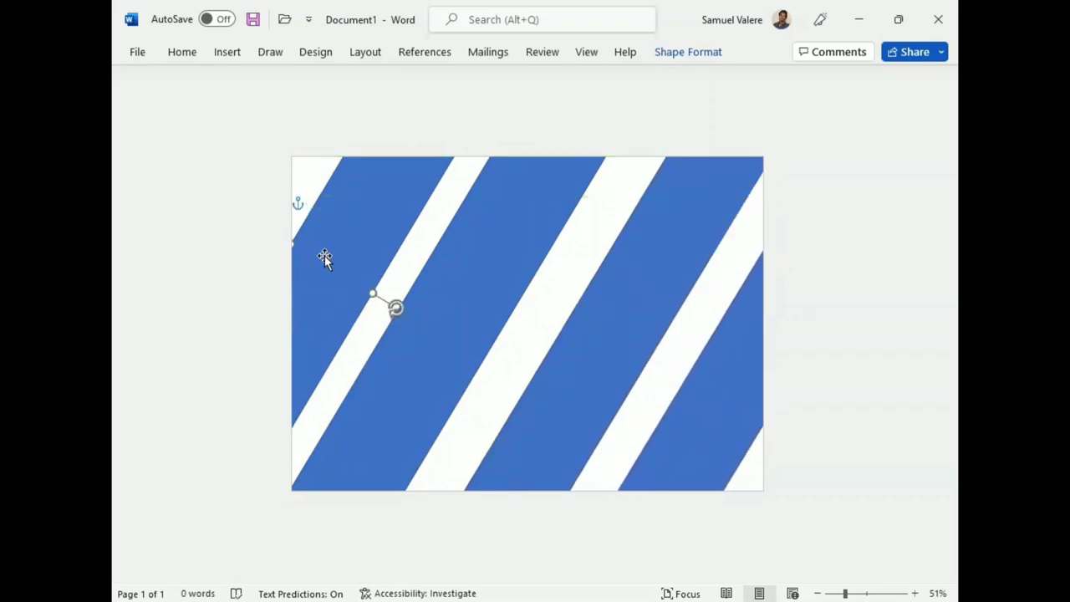
left_click(681, 51)
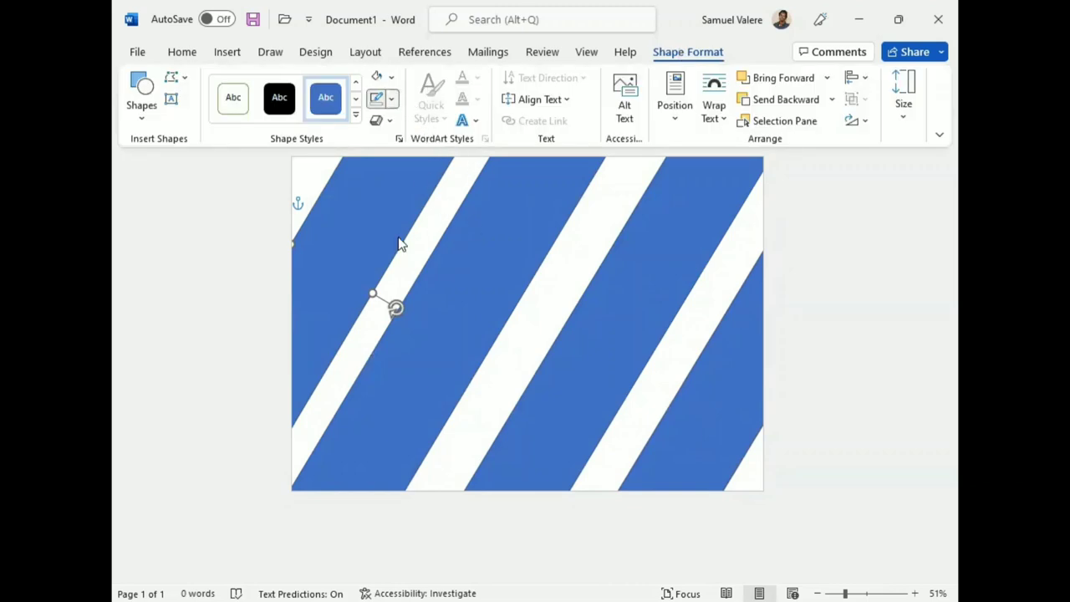
left_click(390, 98)
left_click(388, 303)
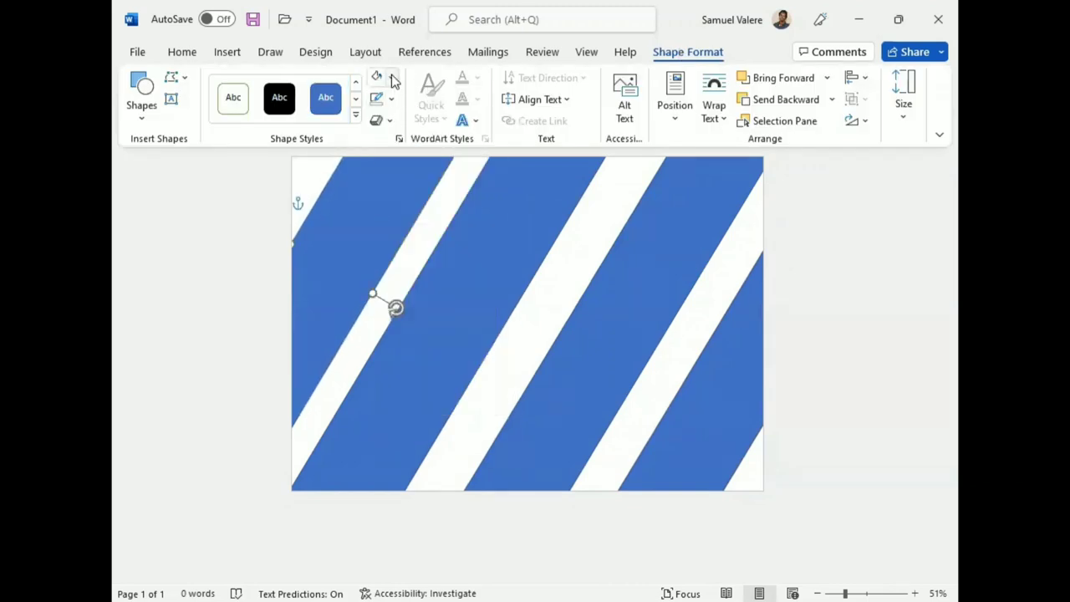
left_click(391, 77)
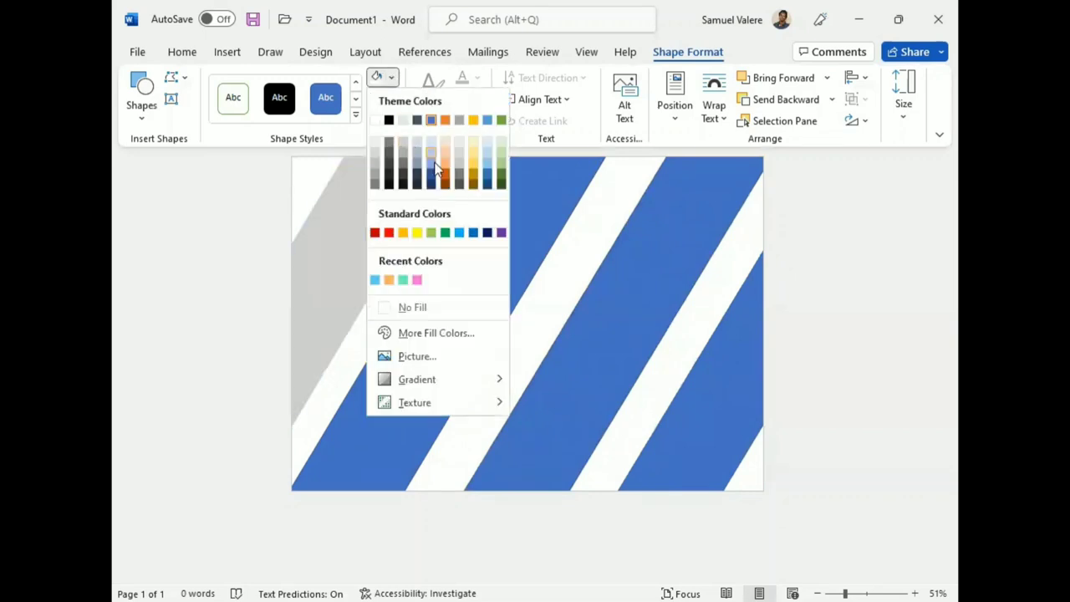
left_click(375, 280)
left_click(390, 77)
left_click(402, 280)
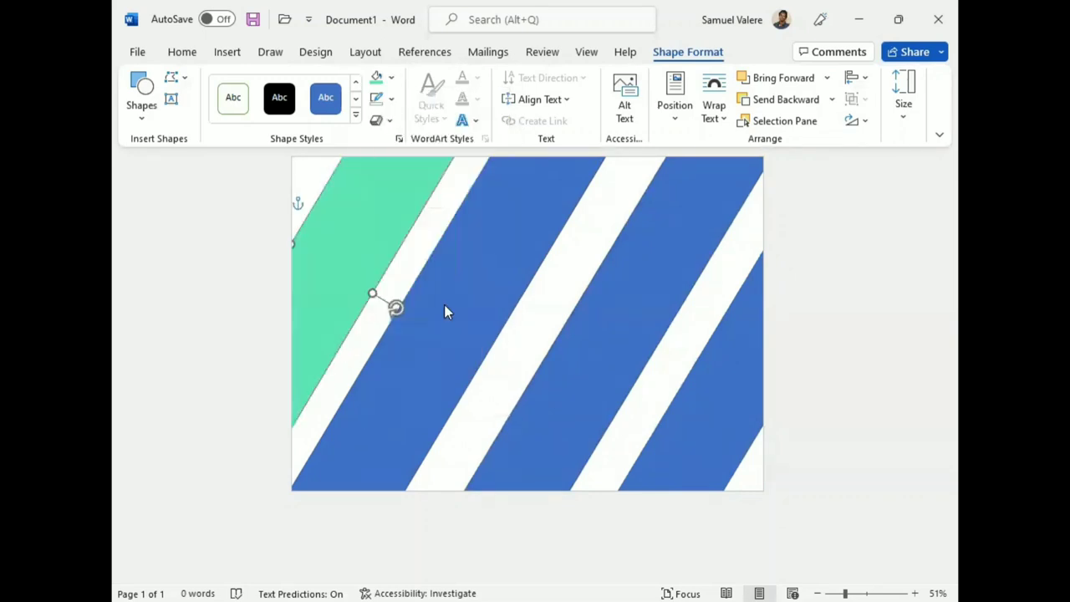
- Remove the outline from the three remaining blue stripes
left_click(444, 307)
left_click(590, 316, "shift")
left_click(714, 459, "shift")
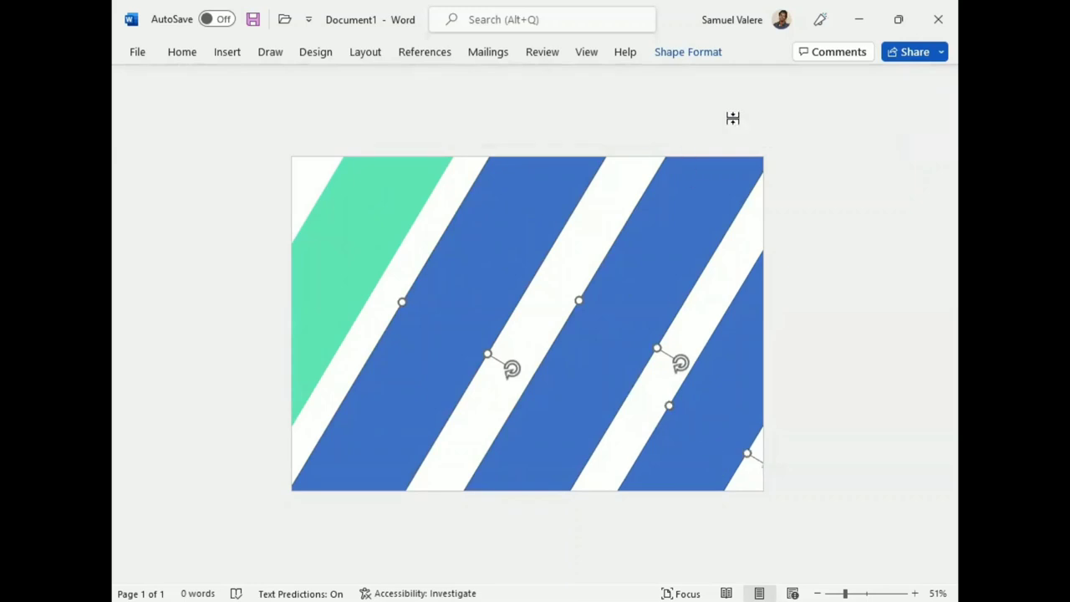
left_click(684, 51)
left_click(390, 99)
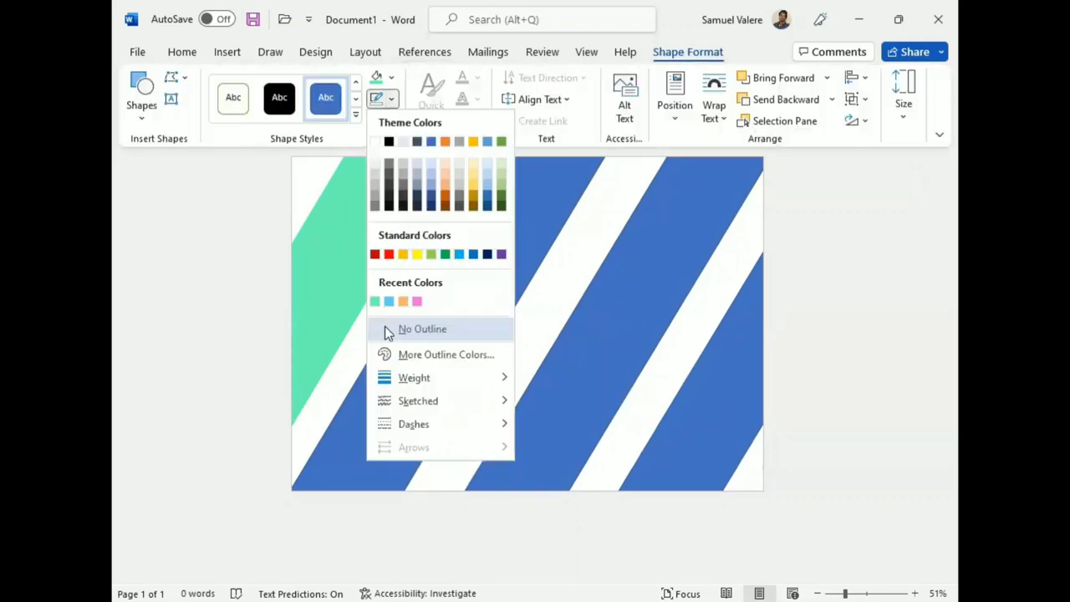
left_click(385, 330)
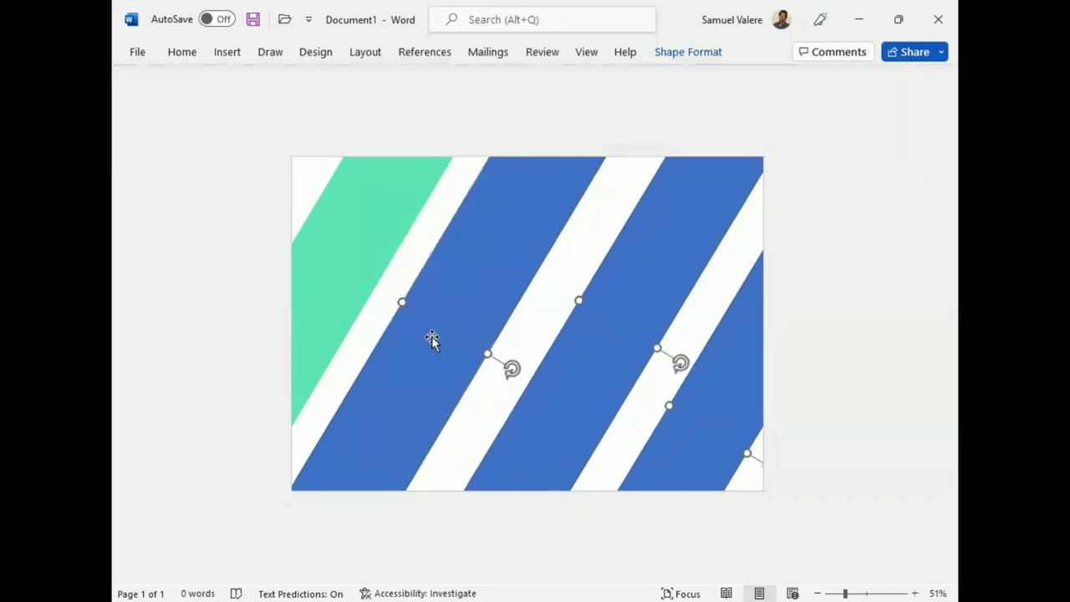
- Give the first dark-blue stripe a light blue fill
left_click(400, 280)
left_click(463, 311)
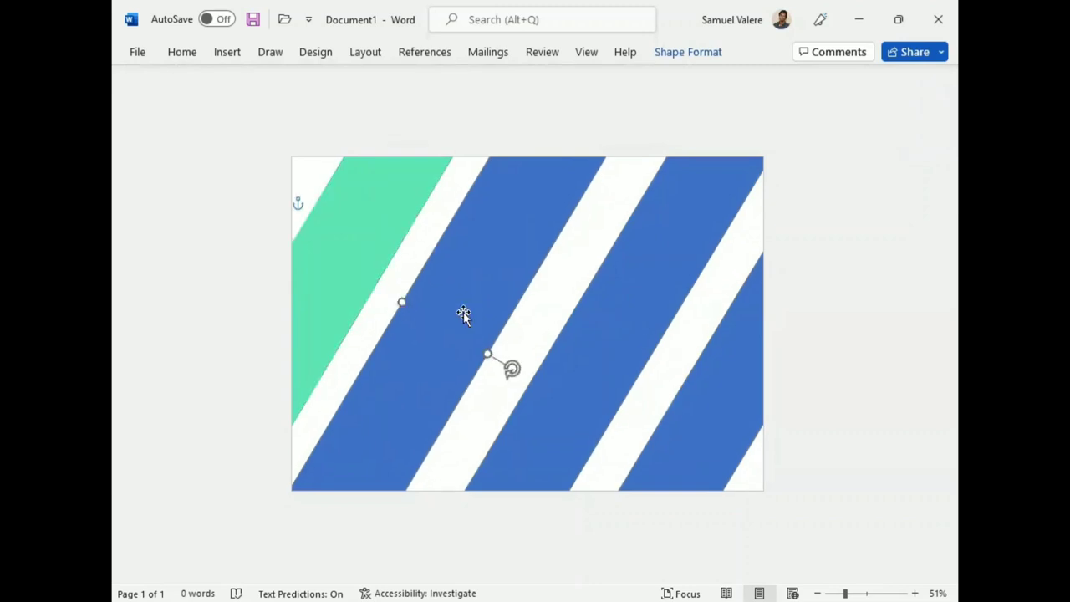
left_click(677, 53)
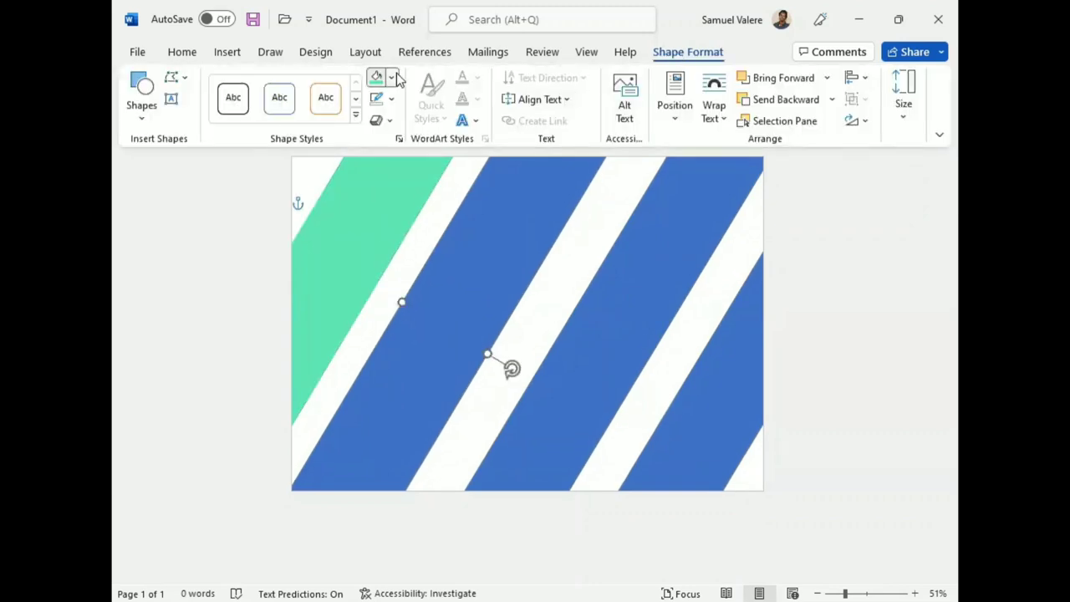
left_click(391, 78)
left_click(393, 279)
- Fill the next stripe orange and the last stripe pink
left_click(615, 325)
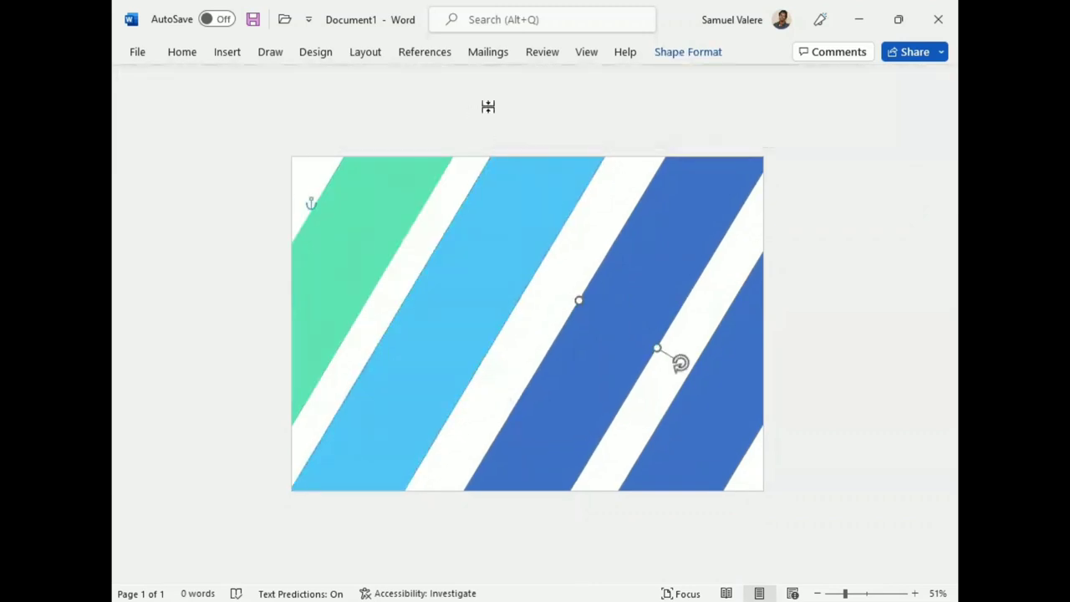
left_click(691, 53)
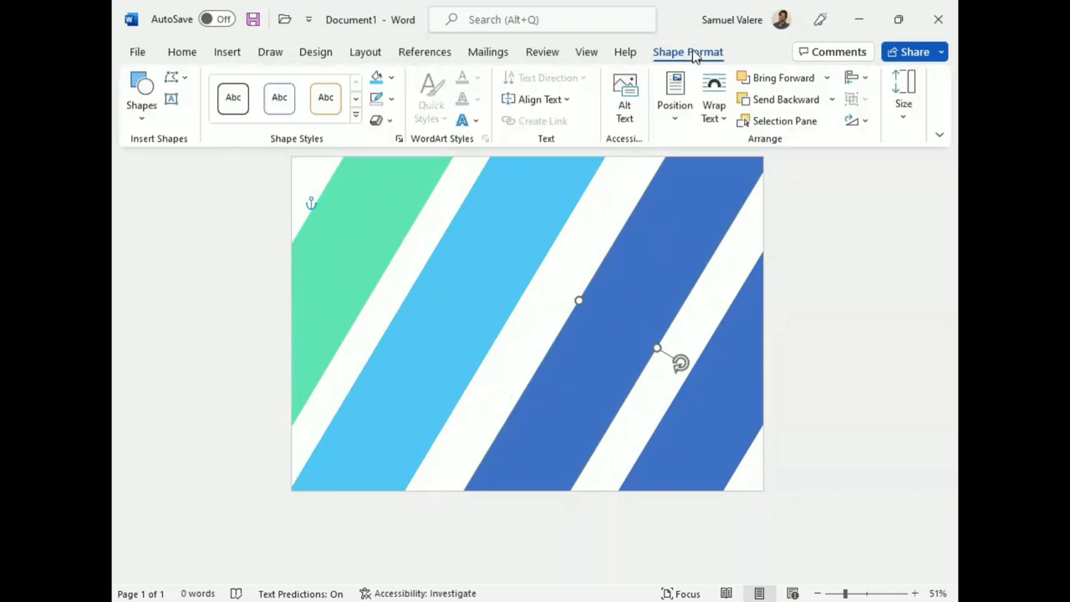
left_click(391, 78)
left_click(684, 427)
left_click(685, 425)
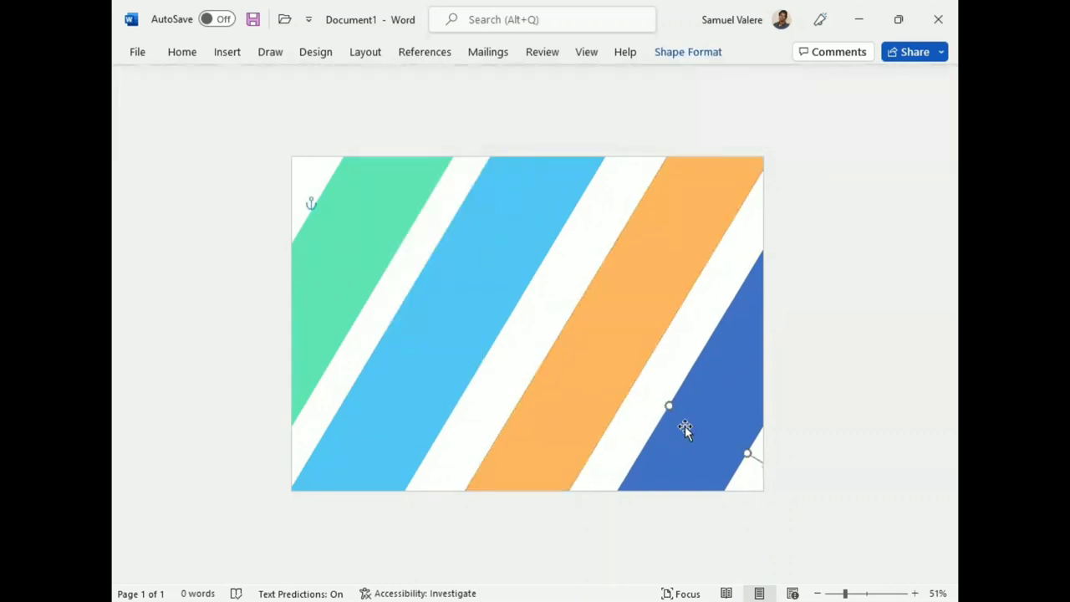
left_click(693, 54)
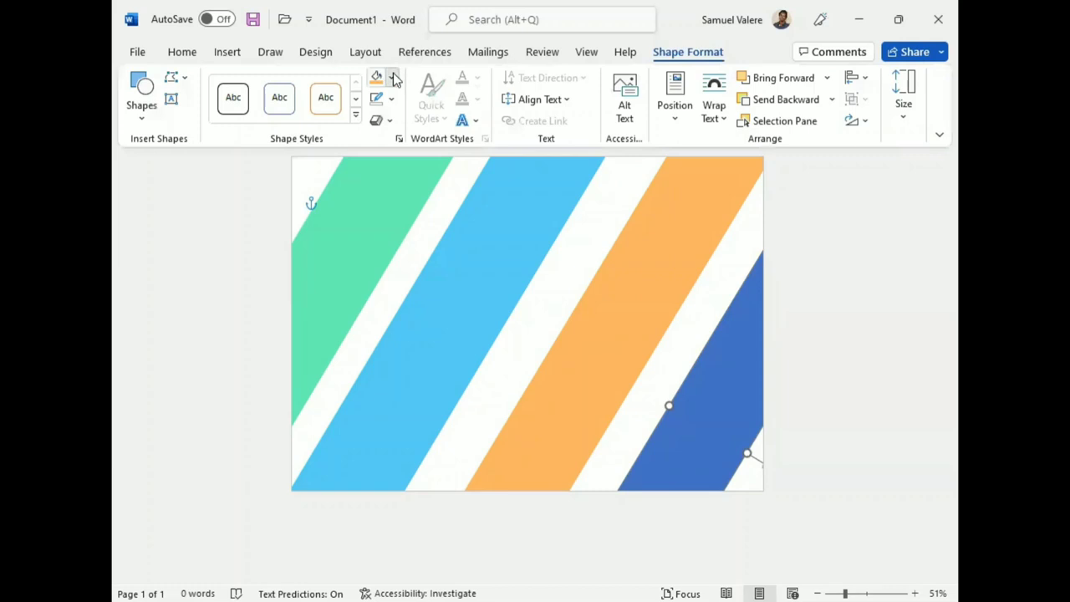
left_click(394, 78)
left_click(418, 281)
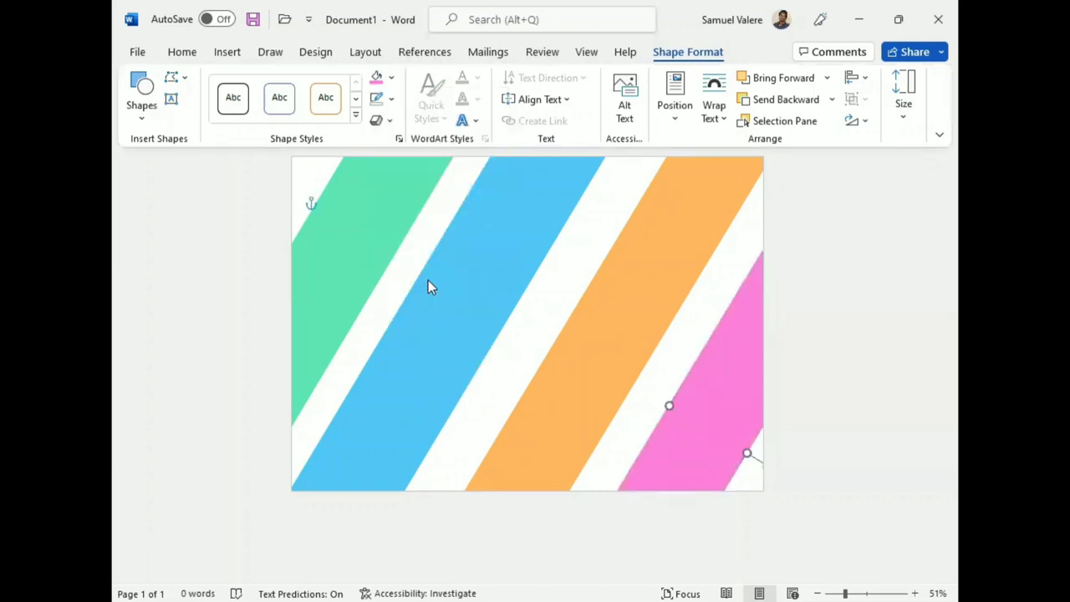
left_click(141, 94)
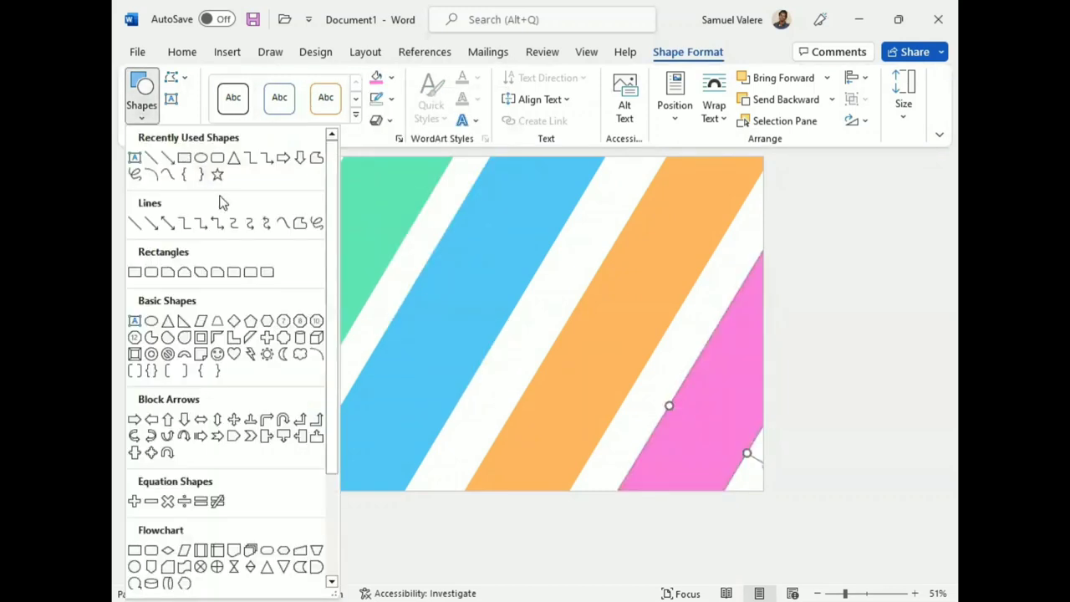
- Draw a large rectangle across the page and stretch its edges to cover the middle
left_click(184, 157)
mouse_move(338, 191)
left_mouse_down()
mouse_move(693, 460)
mouse_move(736, 474)
left_mouse_up()
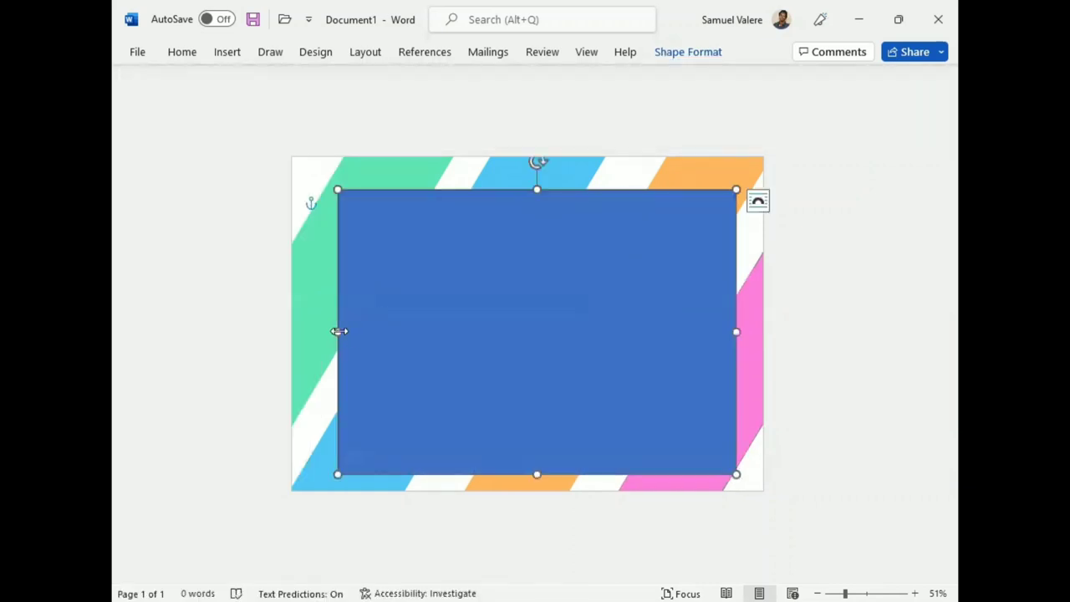
mouse_move(461, 326)
left_mouse_down()
mouse_move(446, 320)
mouse_move(487, 317)
mouse_move(462, 314)
left_mouse_up()
left_click_drag(325, 322, 311, 322)
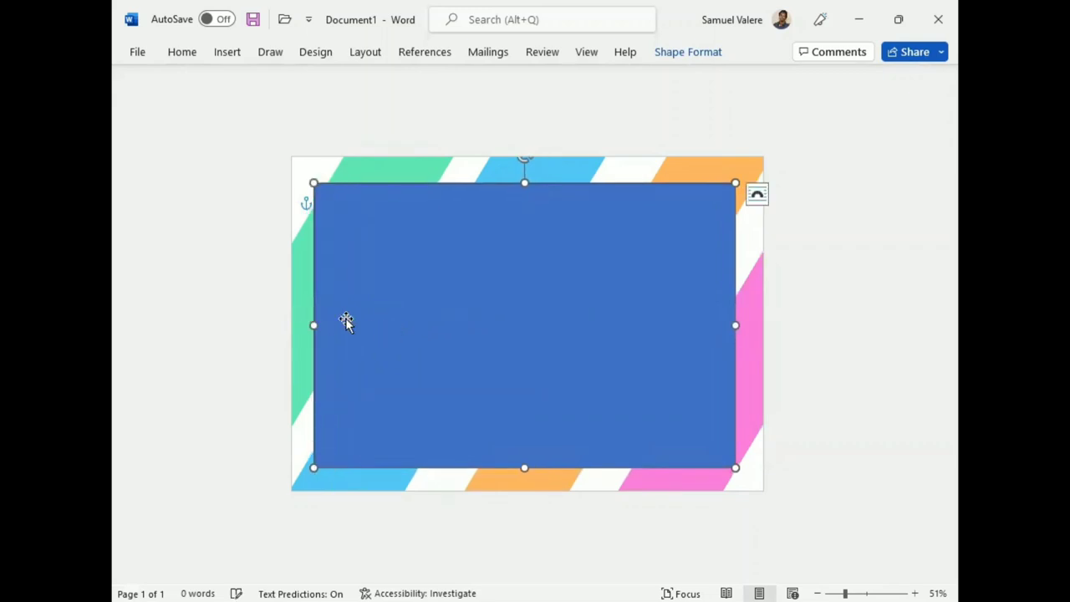
left_click_drag(444, 326, 465, 327)
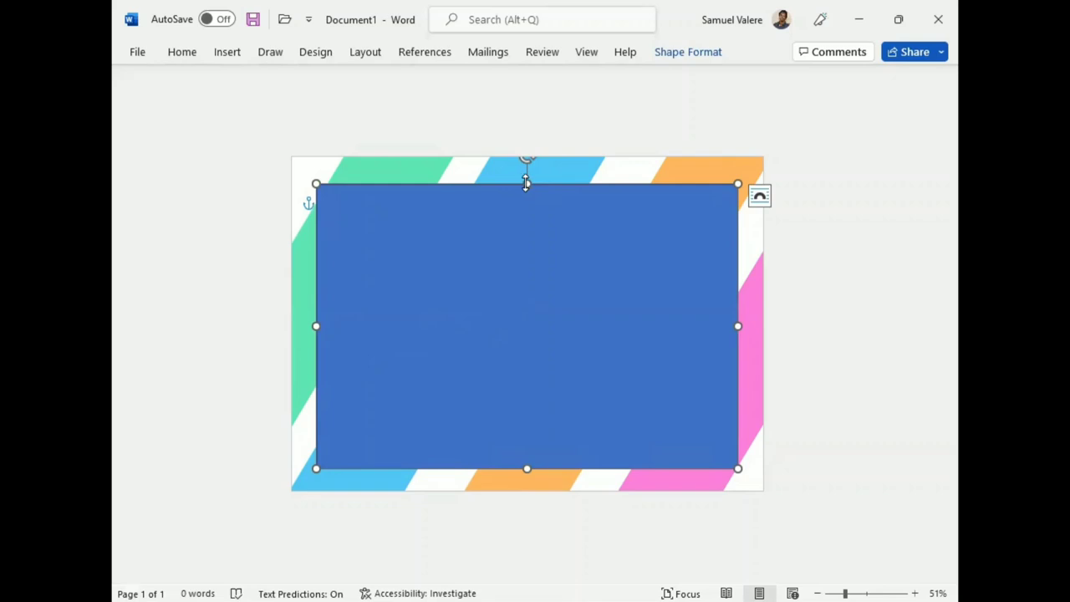
left_click_drag(526, 183, 527, 174)
mouse_move(525, 236)
left_mouse_down()
mouse_move(524, 255)
mouse_move(522, 237)
left_mouse_up()
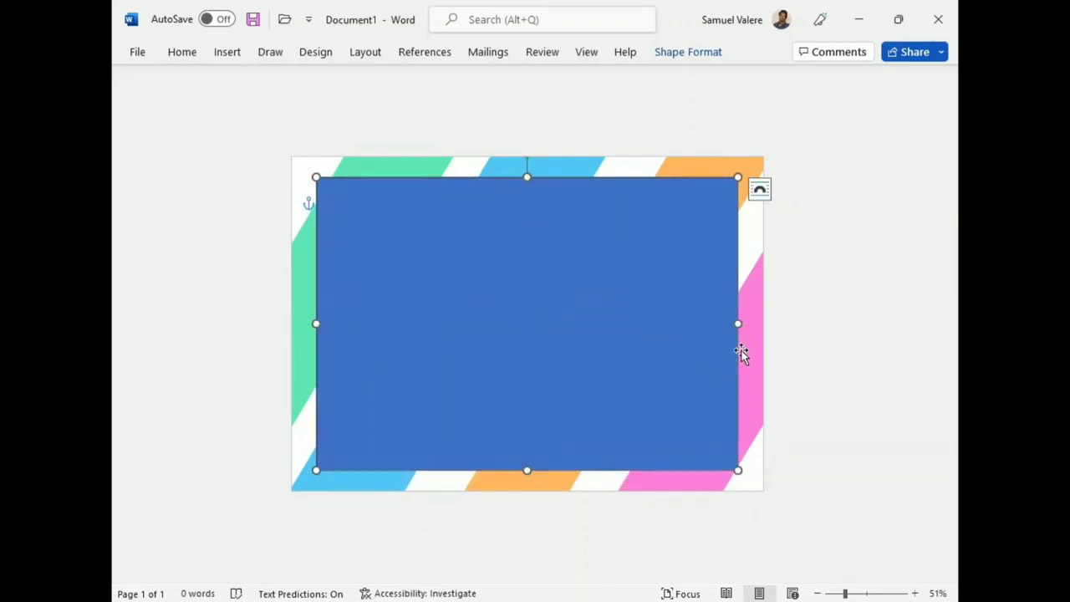
left_click_drag(738, 325, 748, 325)
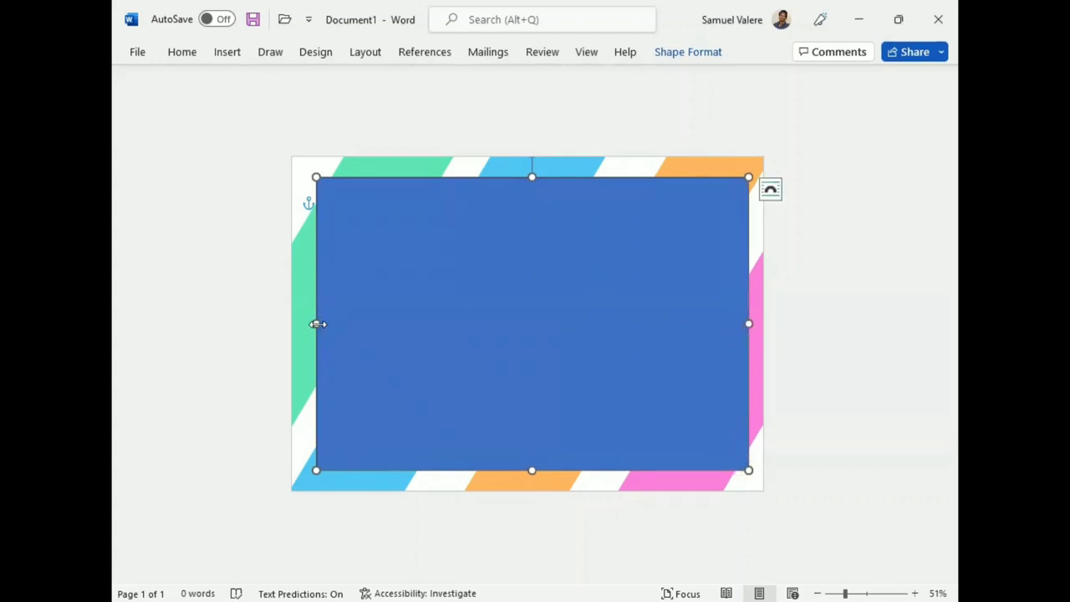
left_click_drag(317, 325, 307, 324)
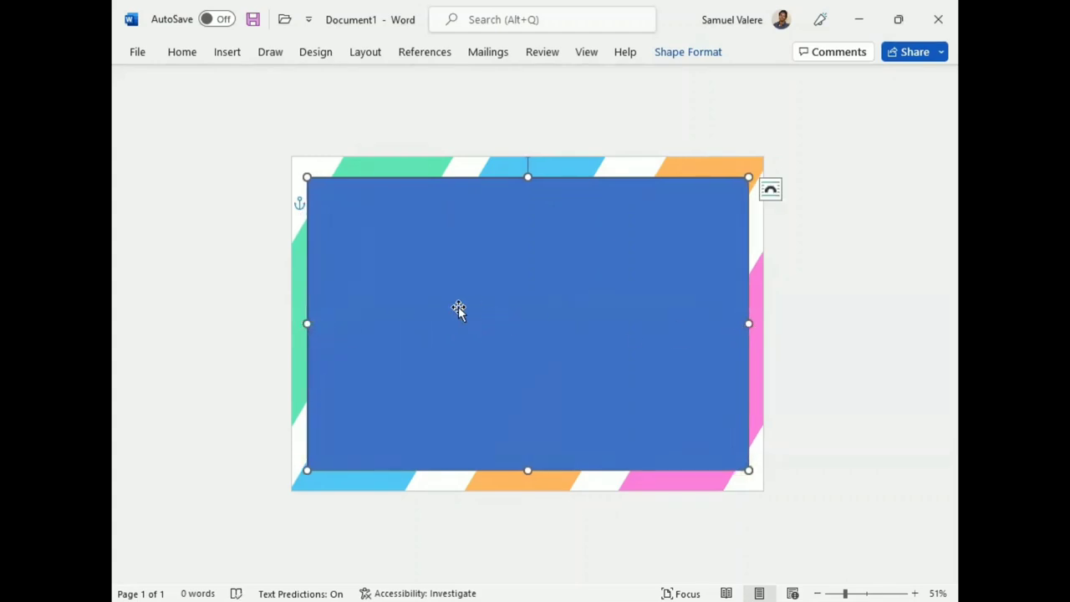
left_click_drag(499, 306, 499, 306)
- Trim and centre the rectangle, and nudge the striped background up for an even border
left_click(702, 54)
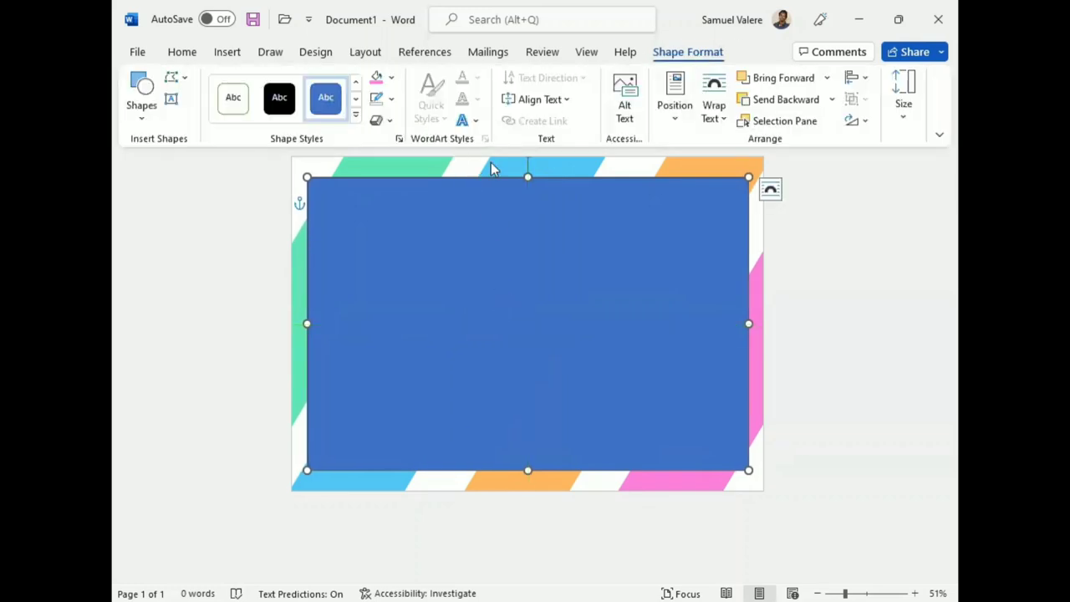
left_click_drag(750, 183, 730, 180)
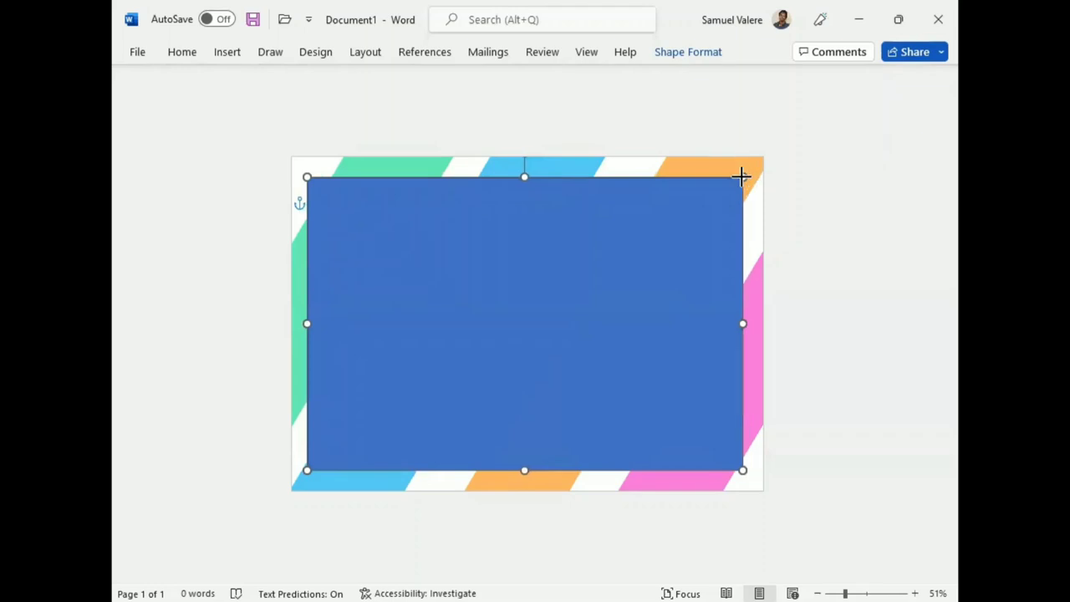
left_click_drag(578, 265, 555, 271)
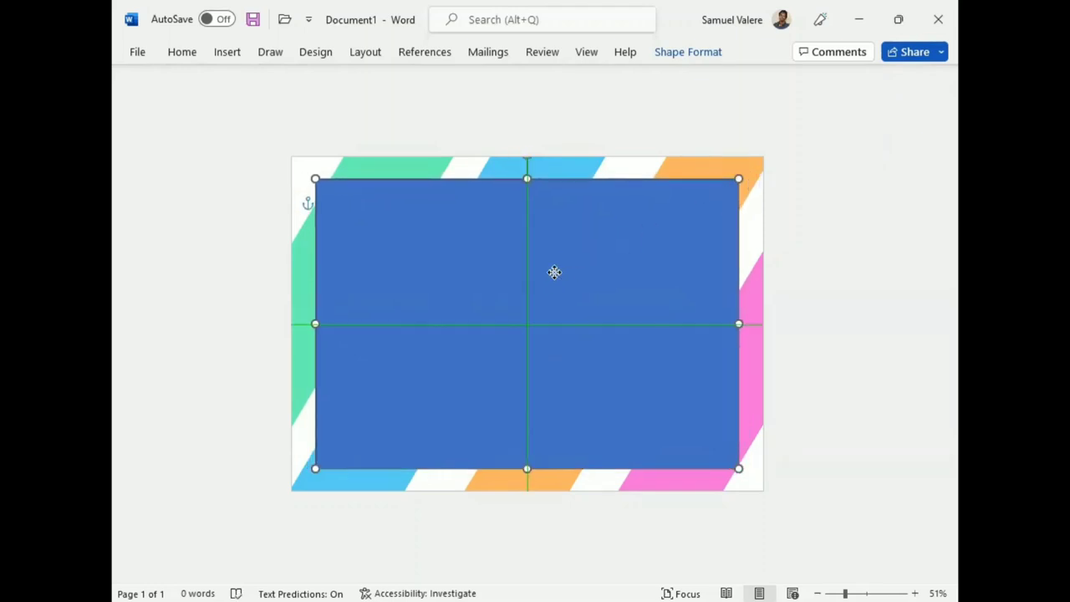
left_click(307, 269)
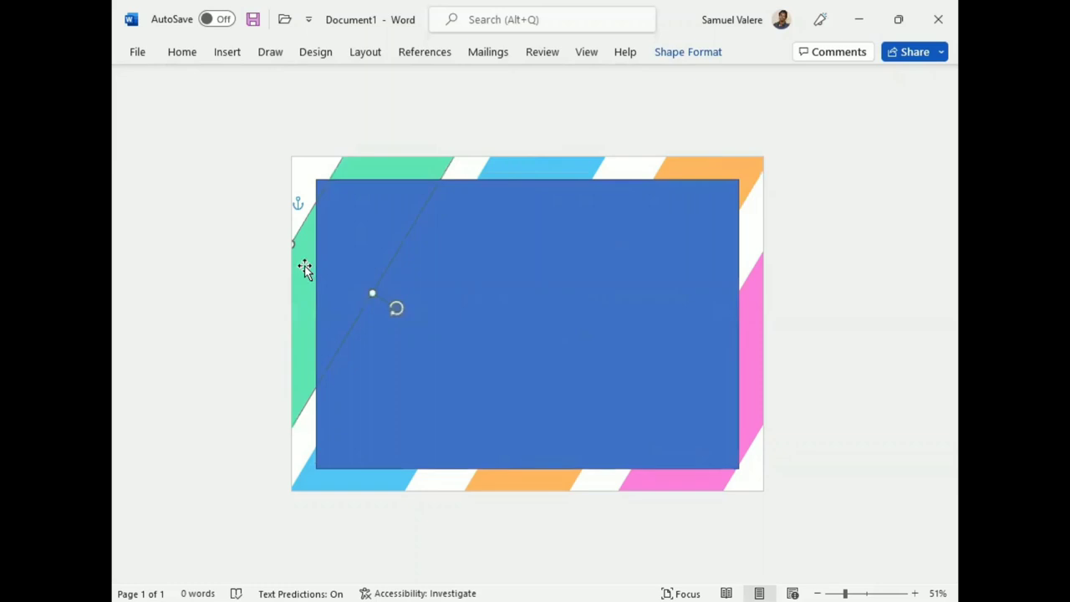
left_click_drag(305, 265, 304, 249)
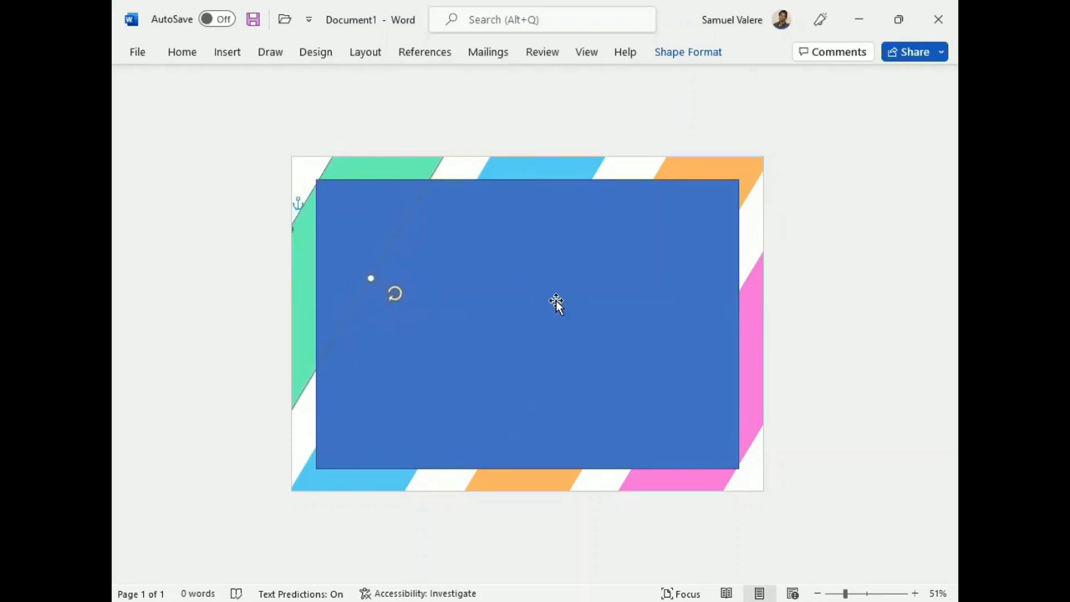
left_click(556, 303)
left_click(689, 55)
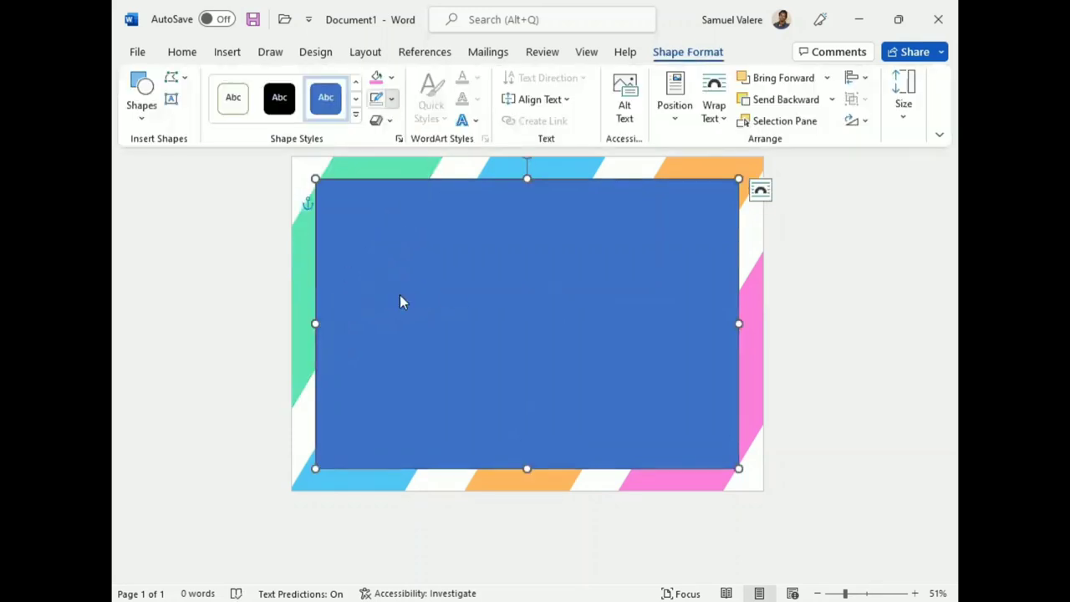
- Remove the inner rectangle's outline and fill it light grey
left_click(390, 99)
left_click(383, 329)
left_click(390, 78)
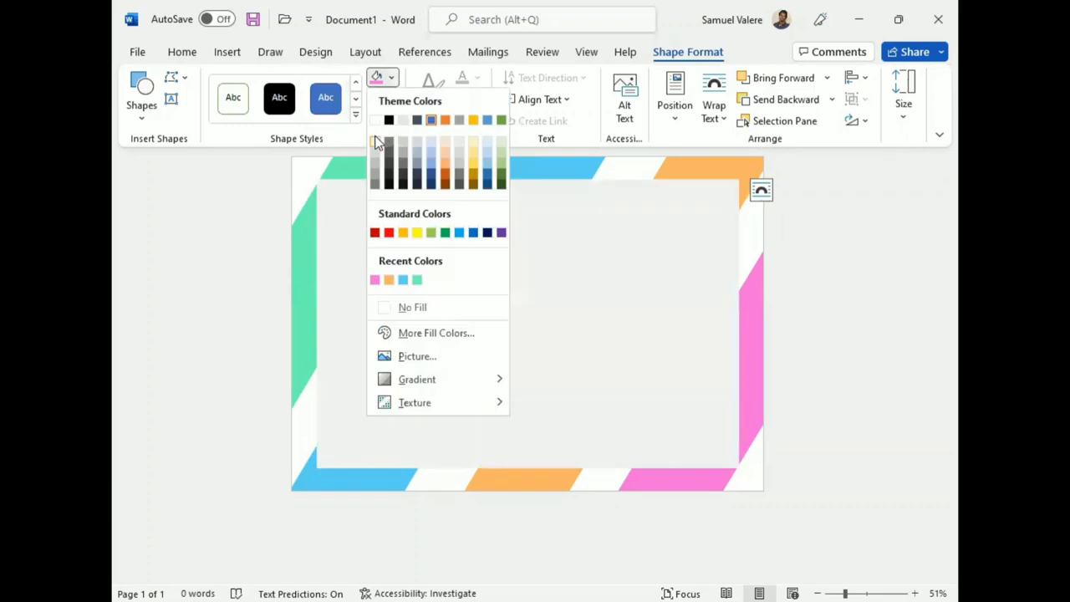
left_click(375, 142)
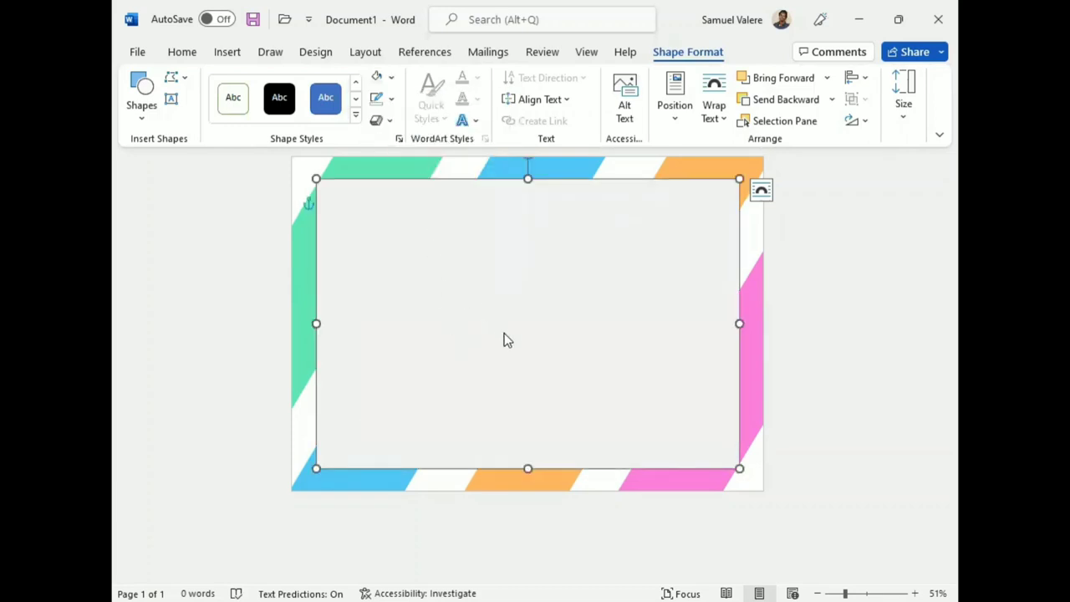
- Draw a triangle pointing right, position it against the left border, and make it taller
left_click(142, 113)
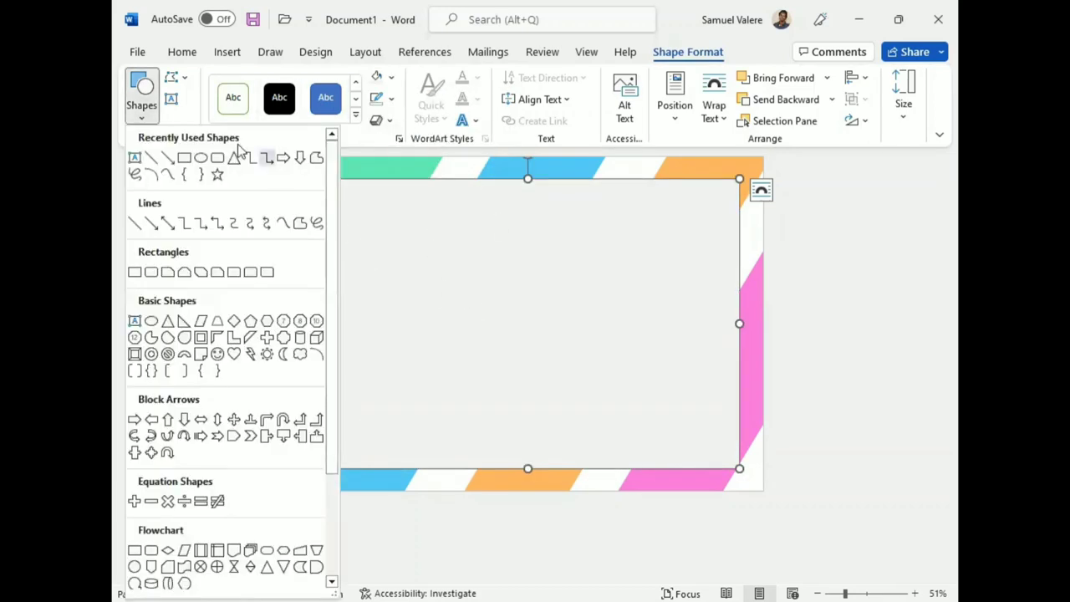
left_click(234, 161)
left_click_drag(327, 354, 421, 413)
mouse_move(376, 327)
left_mouse_down()
mouse_move(418, 384)
mouse_move(342, 379)
left_mouse_up()
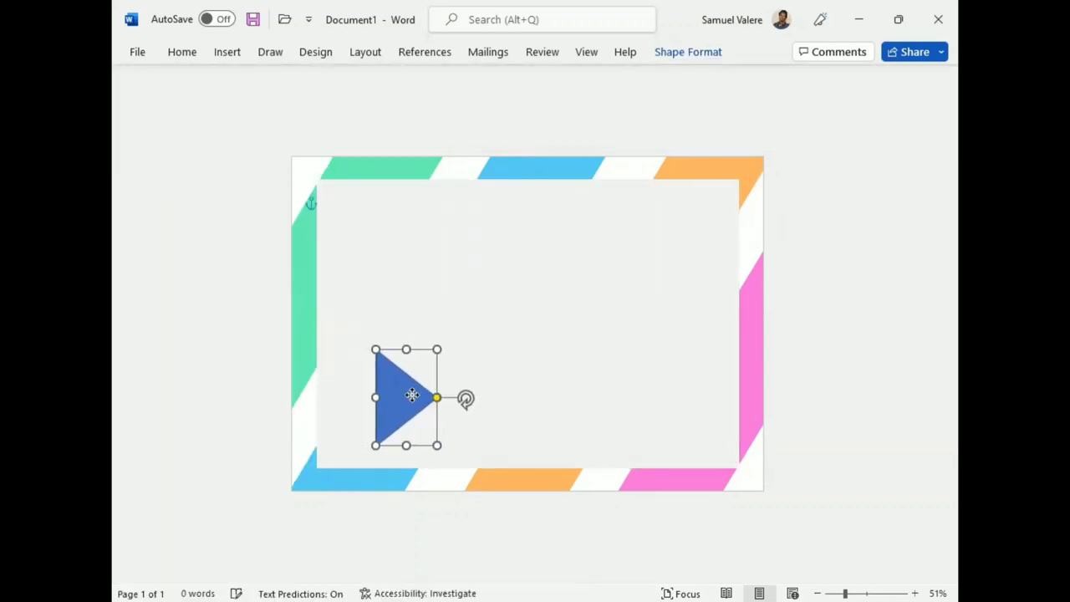
key("Left")
key("Left")
key("Left")
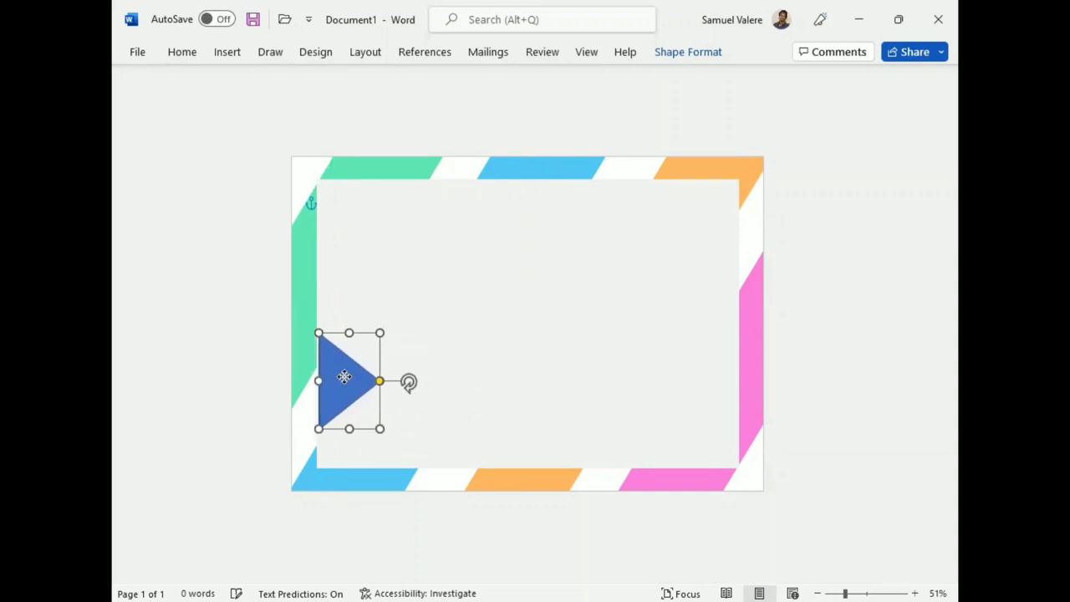
key("Left")
left_click_drag(341, 375, 342, 397)
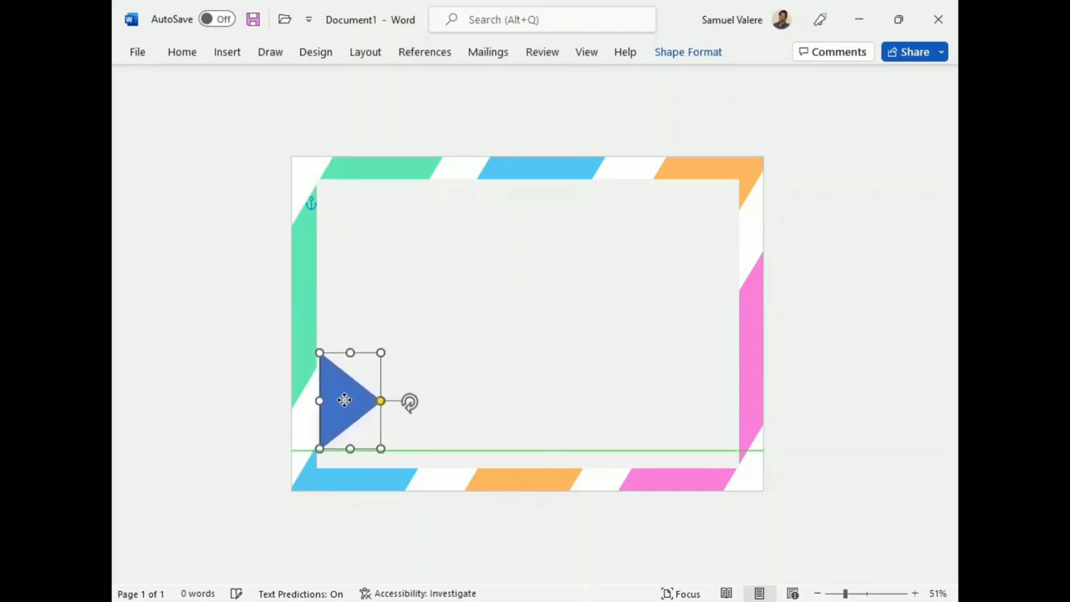
key("Down")
key("Down")
key("Down")
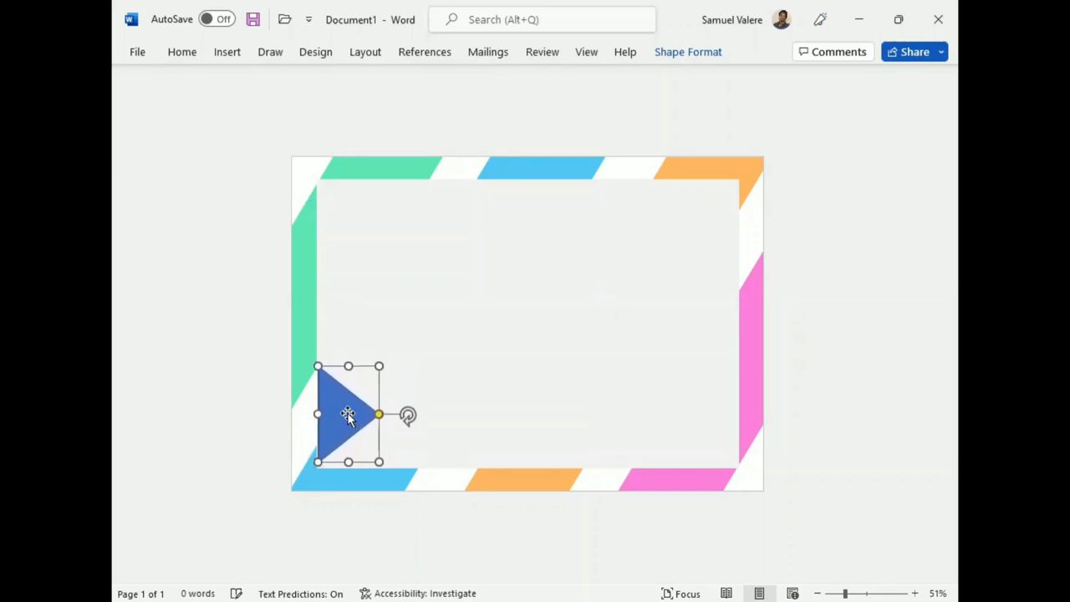
key("Down")
key("Down")
key("Down")
key("Down")
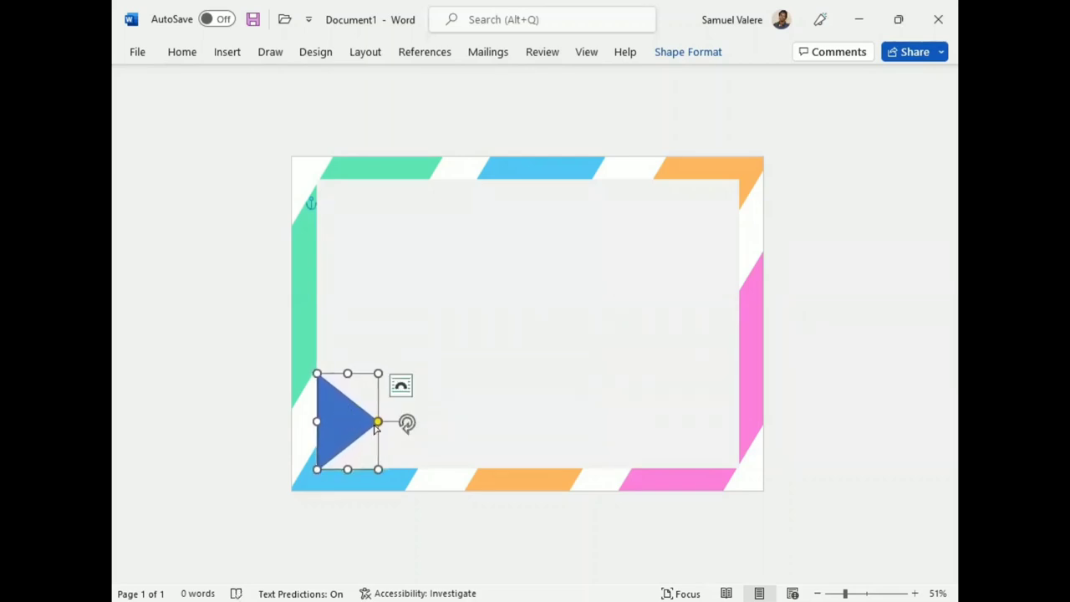
left_click_drag(347, 373, 351, 348)
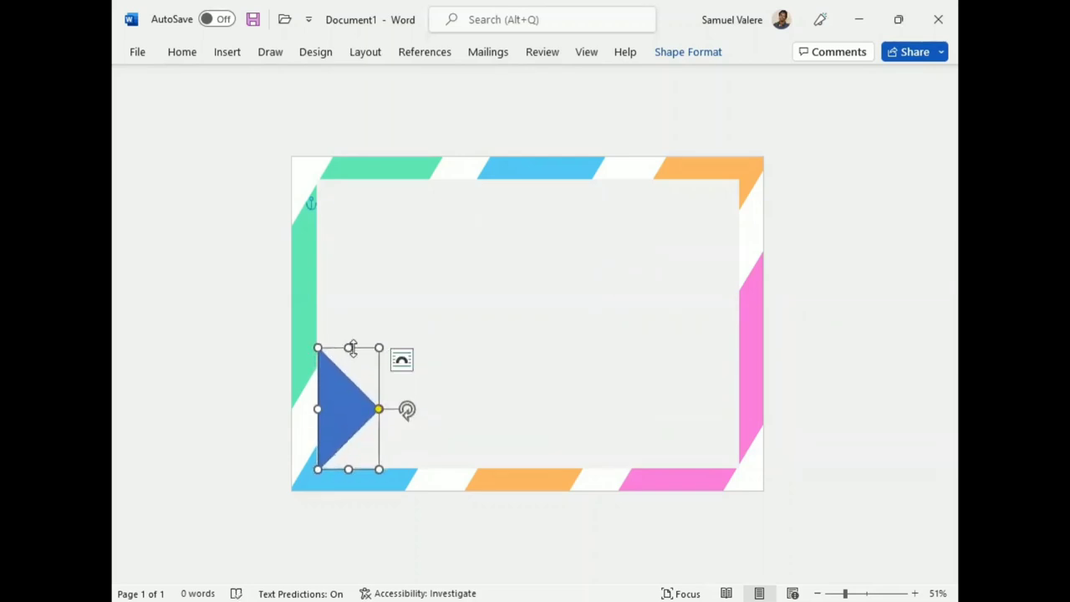
left_click(564, 509)
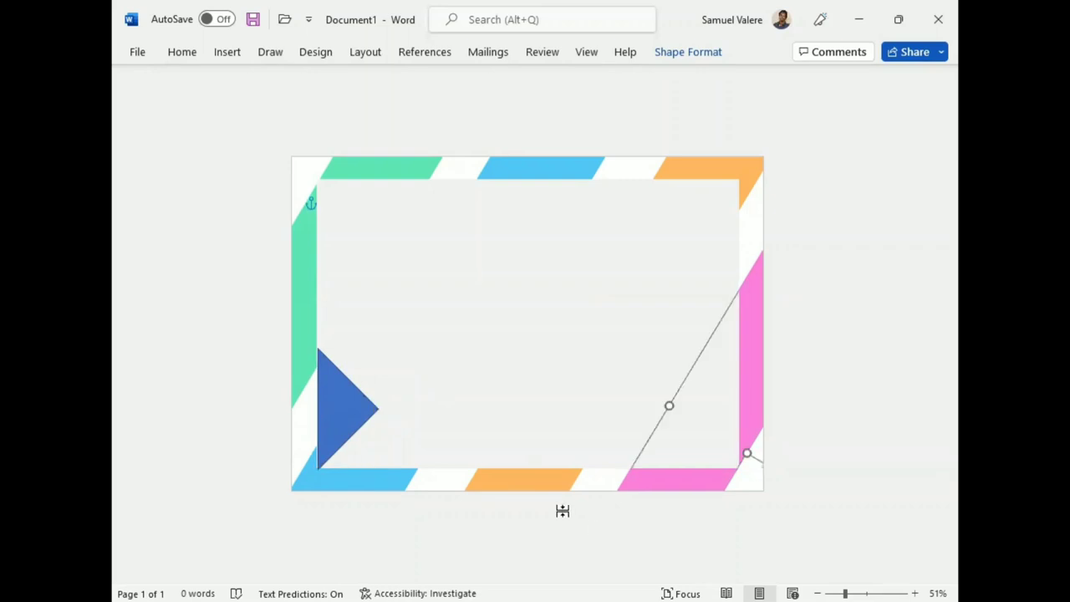
- Give the triangle no outline and a light grey fill, then stretch it taller
left_click(345, 411)
left_click(688, 51)
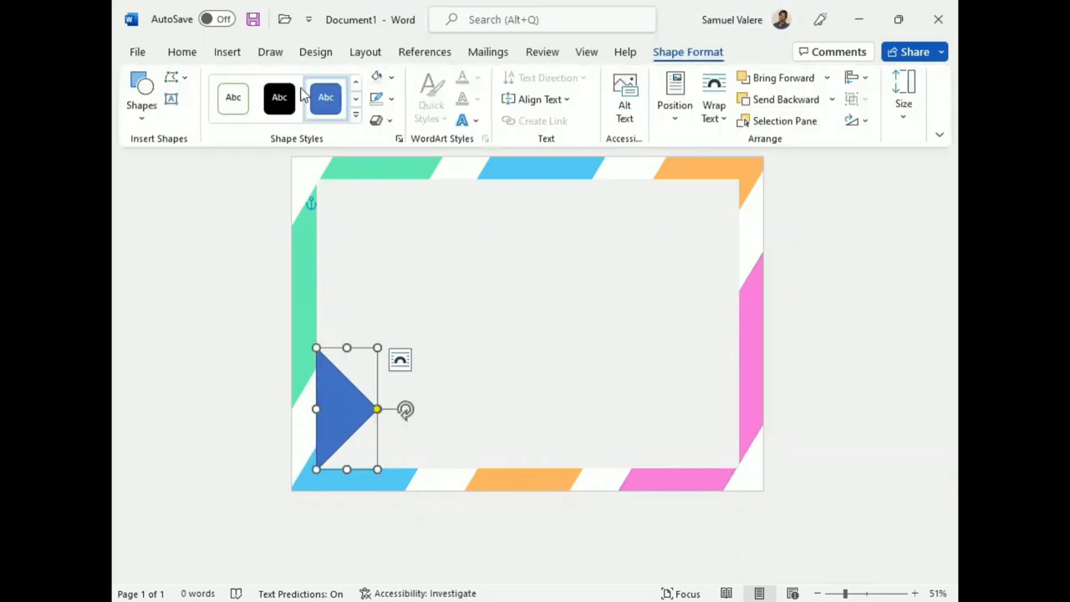
left_click(392, 98)
left_click(385, 331)
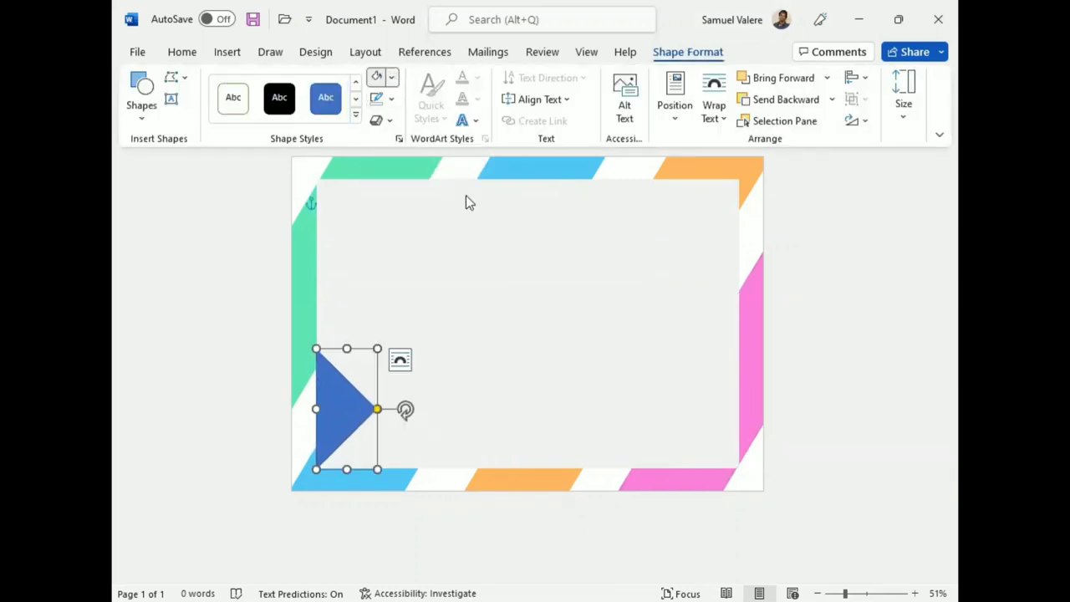
left_click(391, 77)
left_click(456, 151)
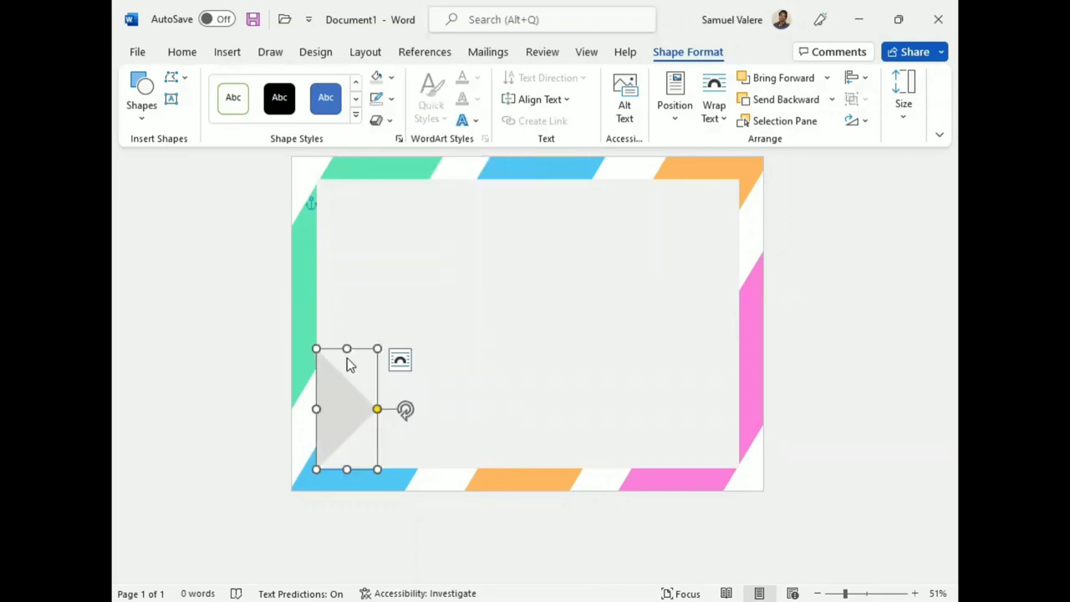
left_click_drag(347, 349, 346, 322)
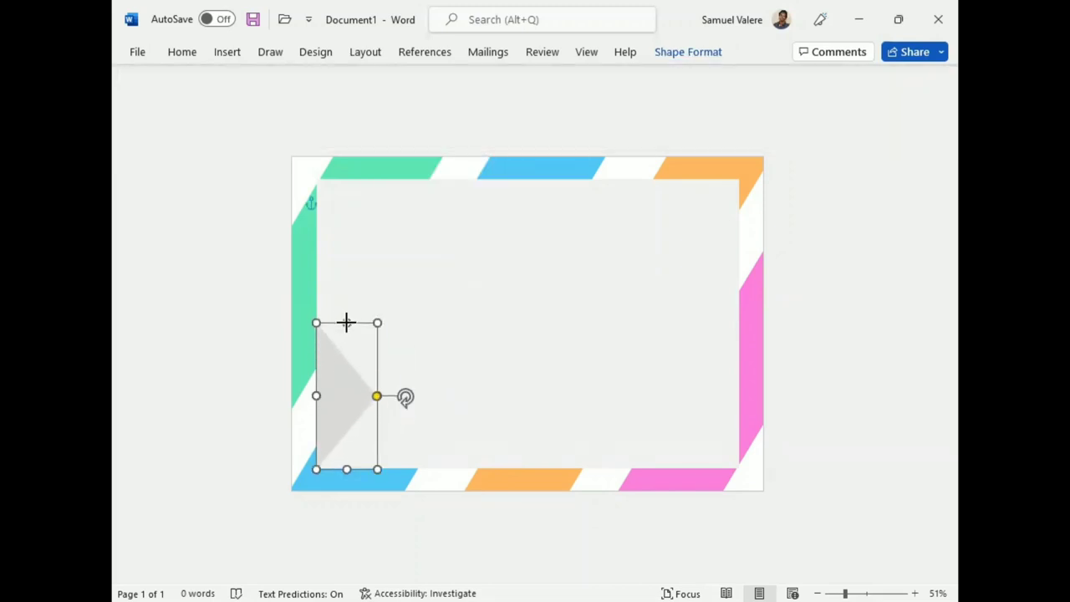
left_click(376, 435)
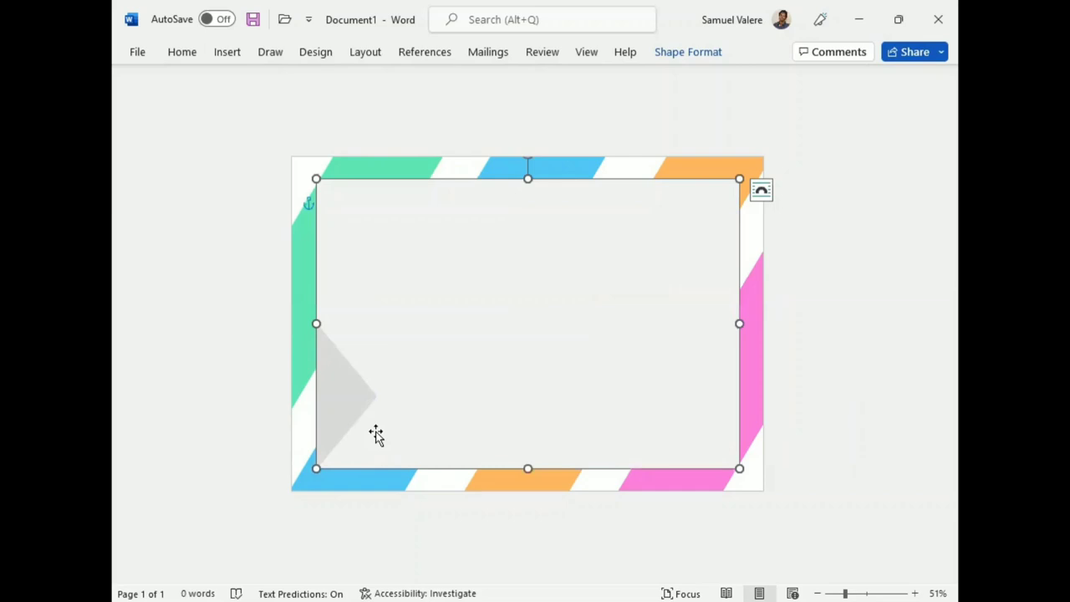
left_click(336, 407)
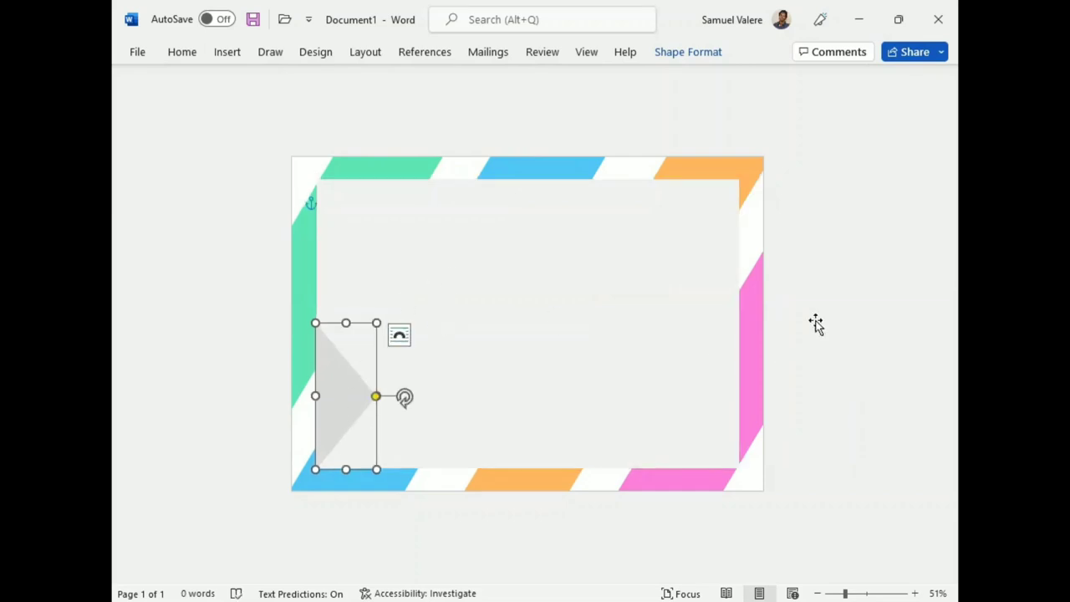
left_click(745, 290)
left_click(661, 55)
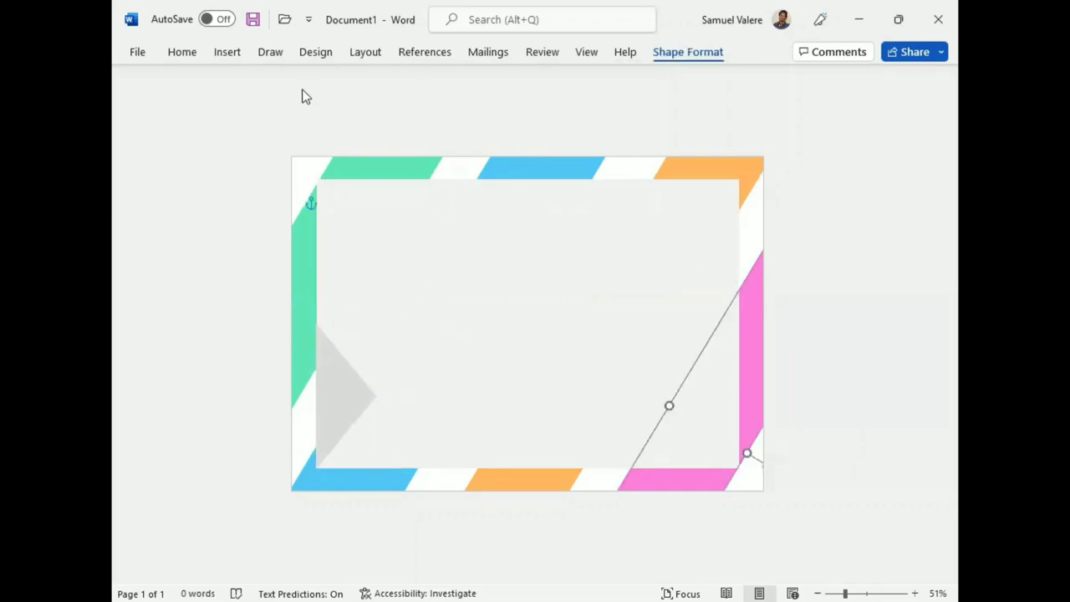
- Draw a smaller right-pointing triangle and line it up inside the grey triangle on the left edge
left_click(142, 107)
left_click_drag(331, 370, 420, 426)
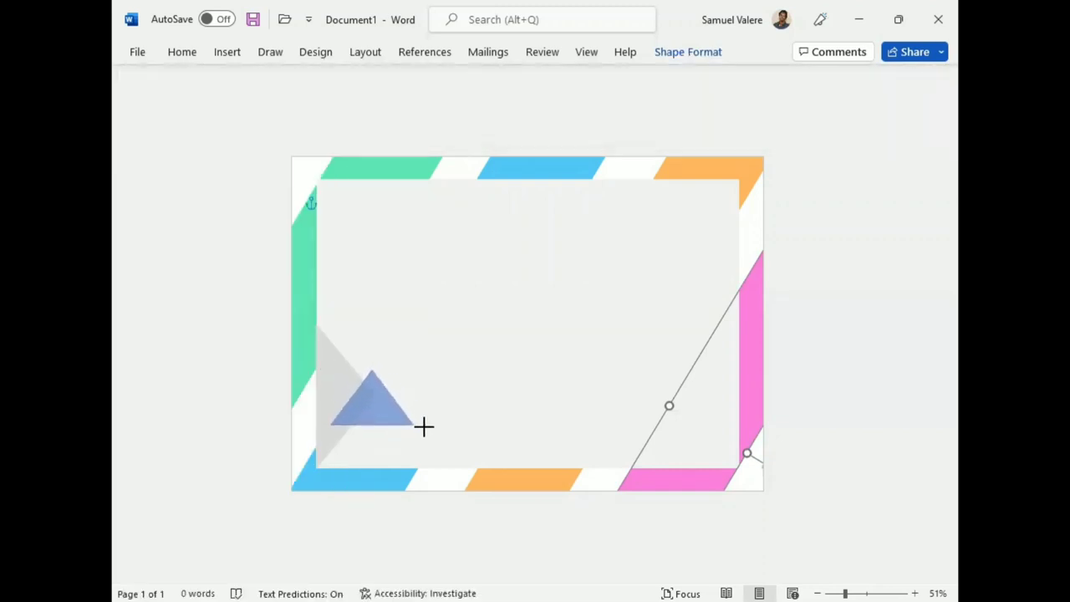
left_click_drag(429, 423, 426, 427)
left_click_drag(381, 352, 426, 398)
left_click_drag(362, 399, 333, 401)
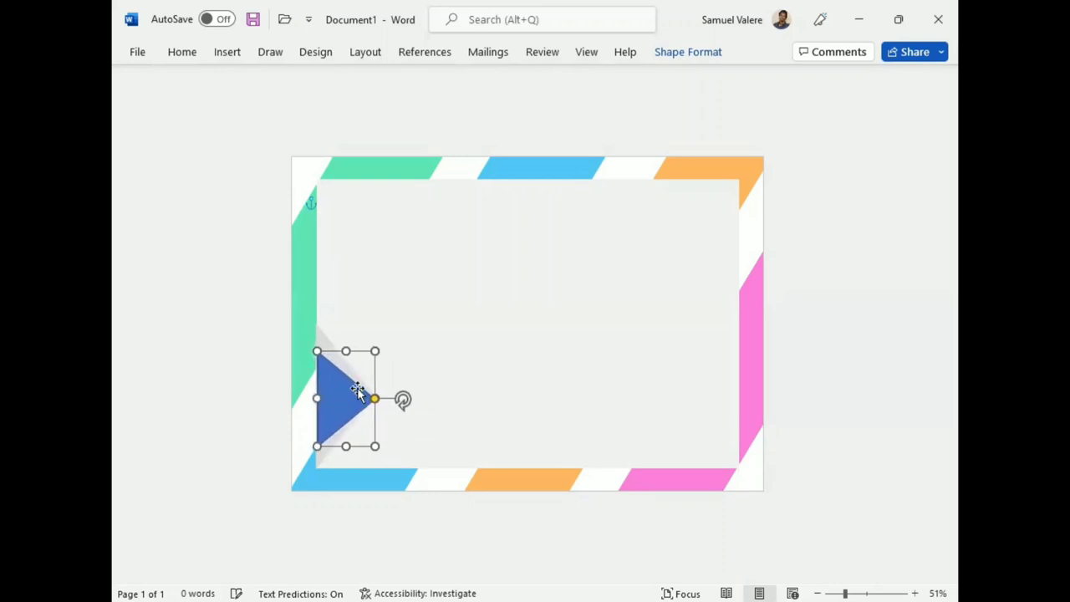
left_click_drag(326, 400, 338, 403)
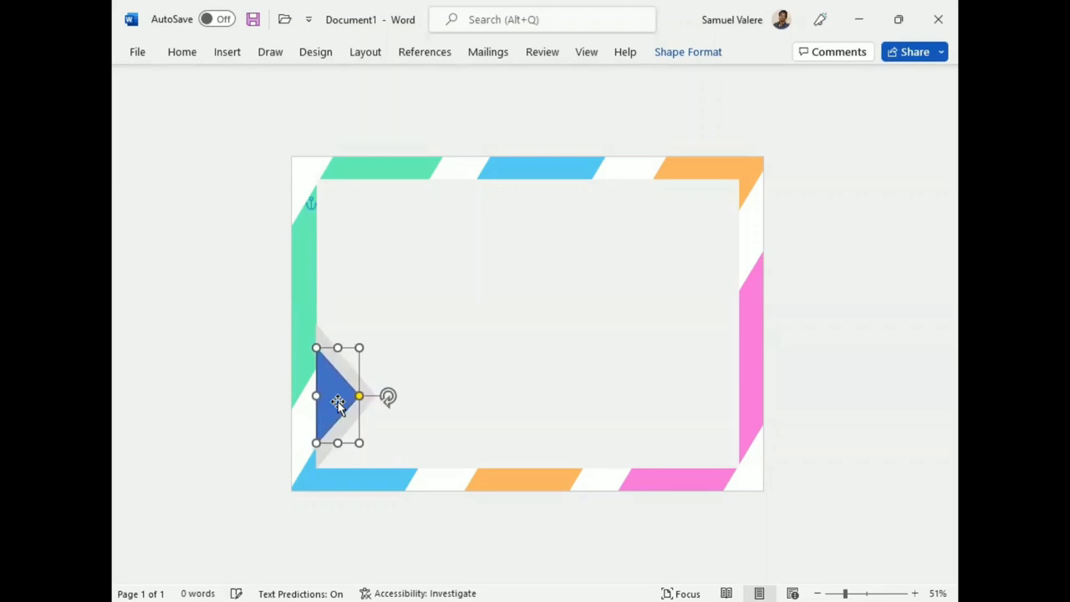
- Give the new triangle no outline and a light blue fill
left_click(688, 54)
left_click(390, 98)
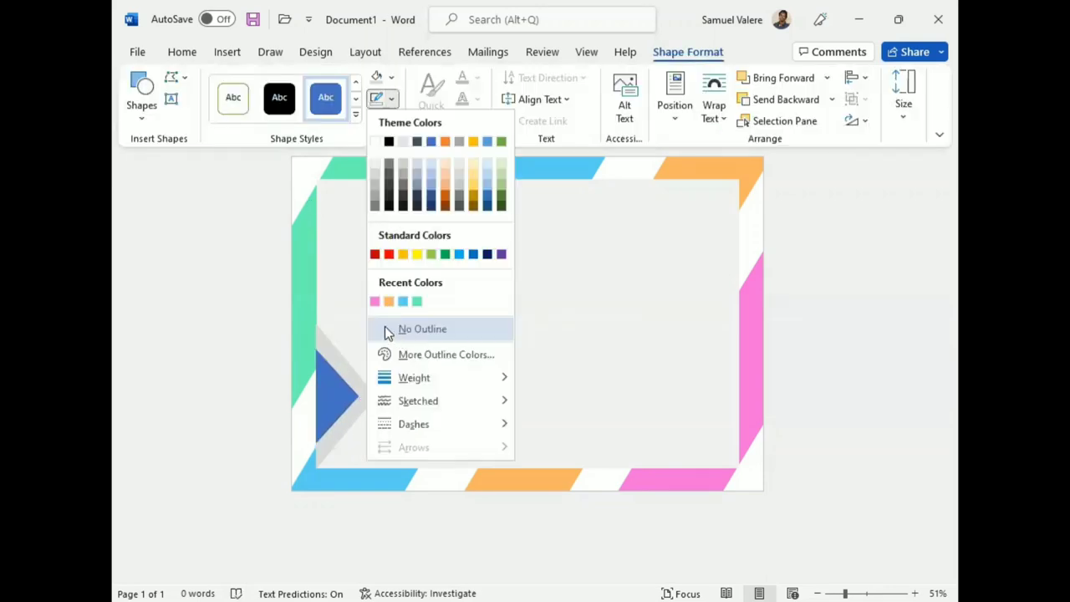
left_click(386, 327)
left_click(679, 55)
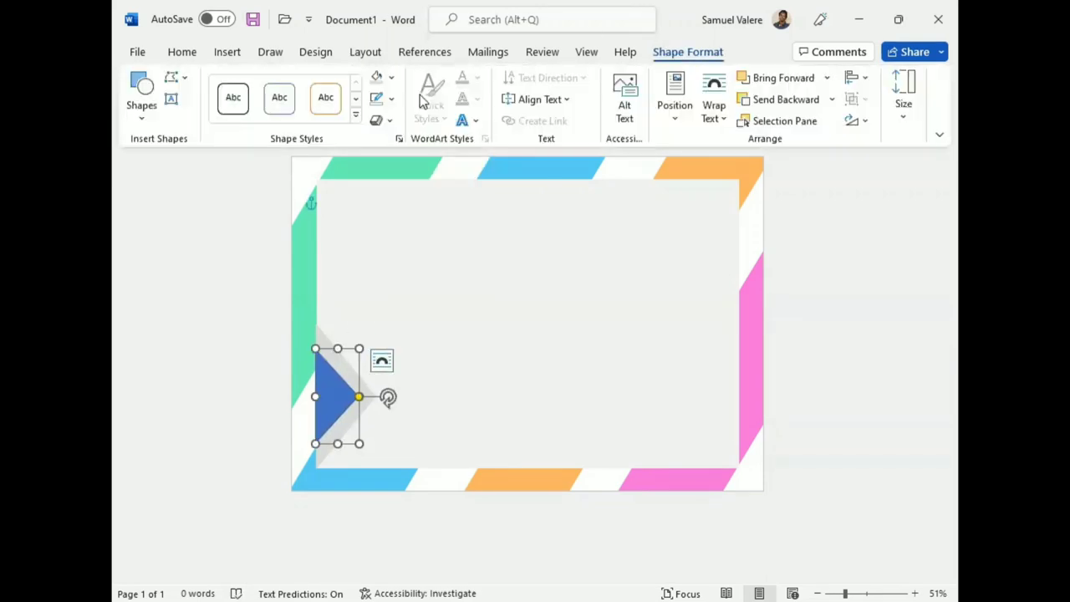
left_click(383, 77)
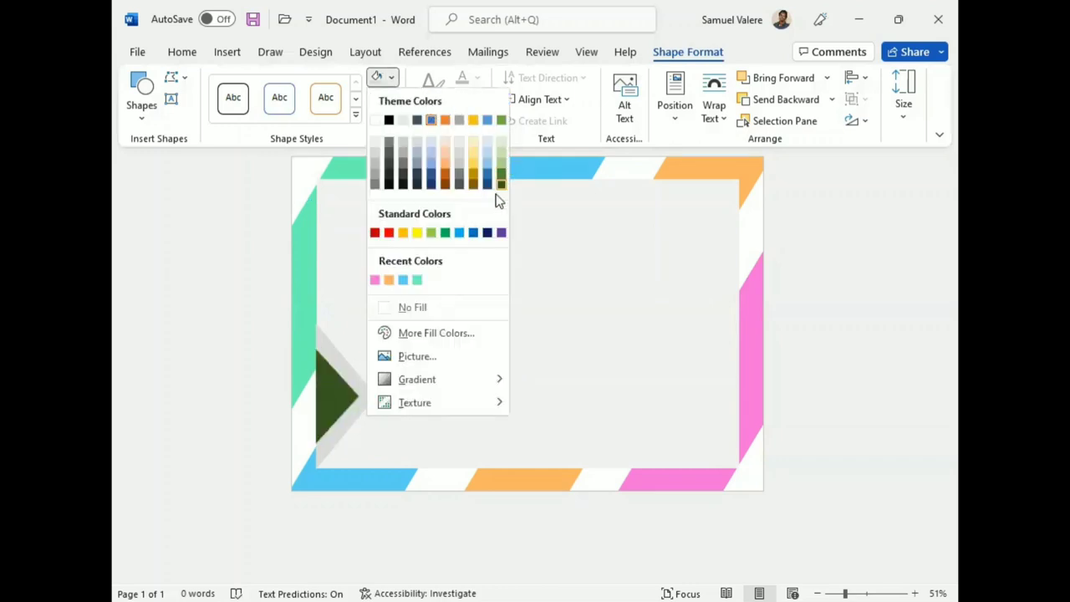
left_click(459, 232)
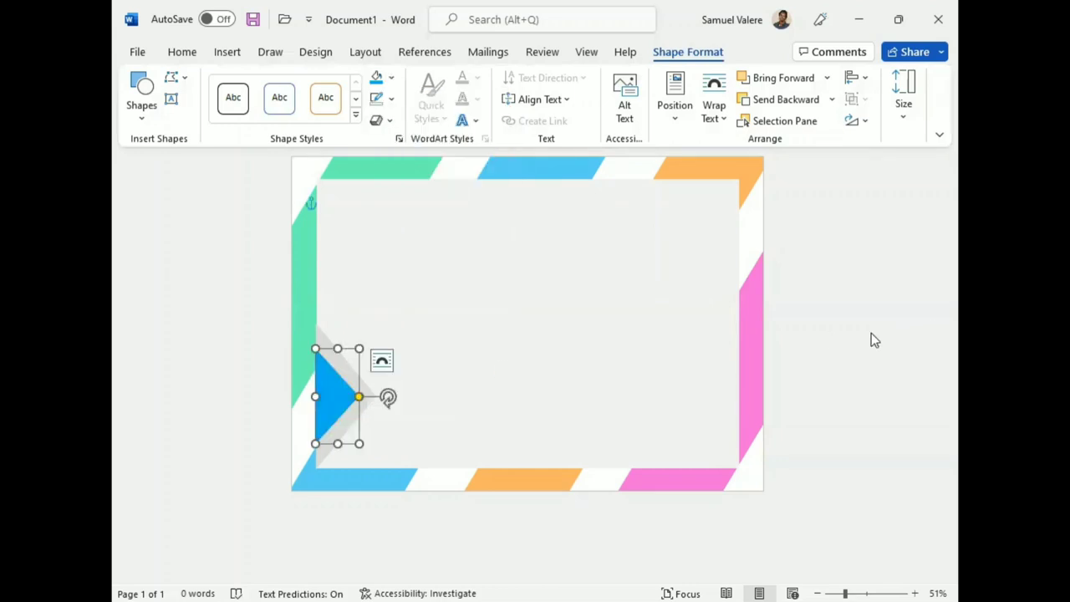
left_click(829, 339)
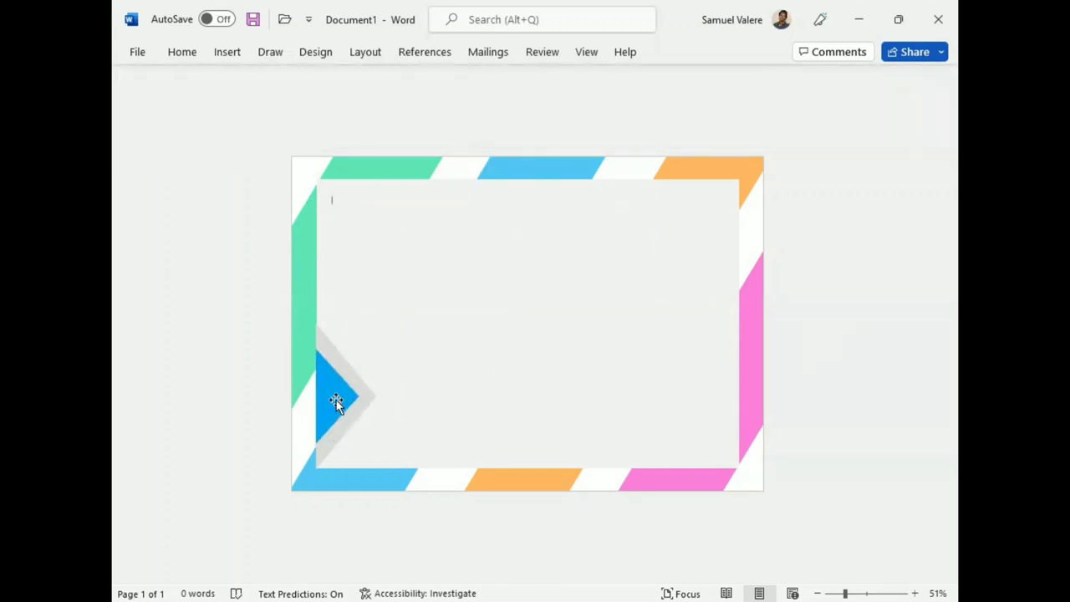
left_click(336, 402)
left_click(825, 354)
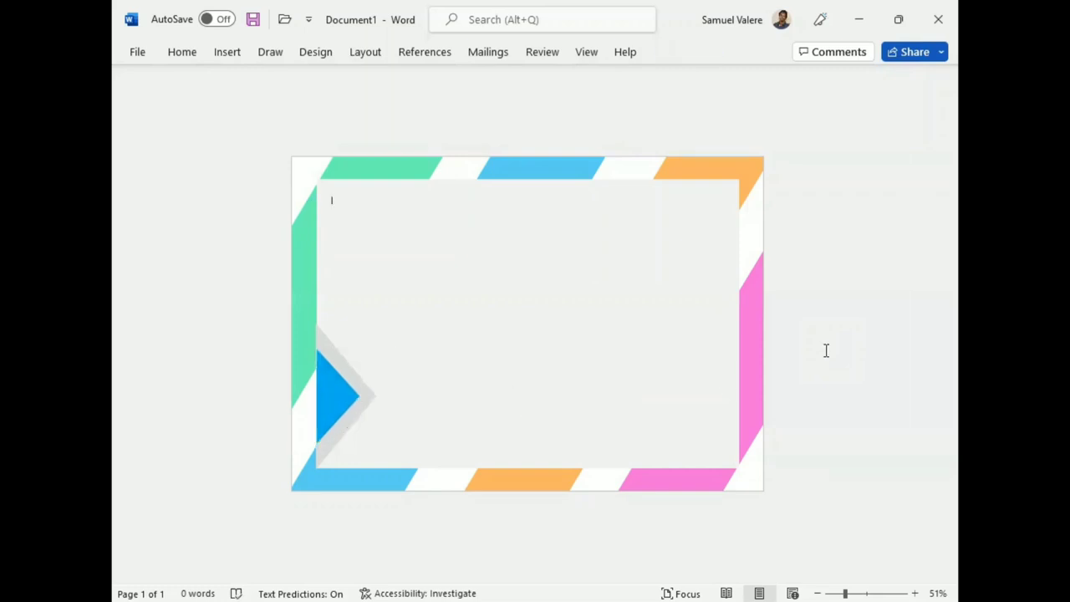
left_click(336, 399)
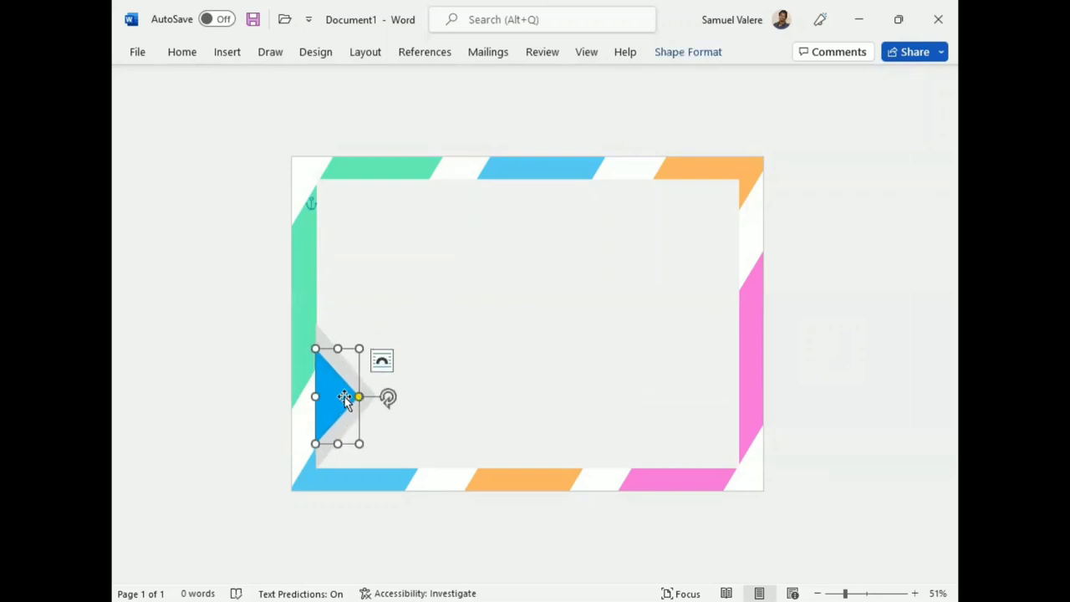
- Copy the blue triangle into the top-left corner, shrinking it slightly and nudging it into place
mouse_move(326, 395)
left_mouse_down()
mouse_move(372, 307)
mouse_move(375, 227)
left_mouse_up()
left_click_drag(356, 290, 355, 276)
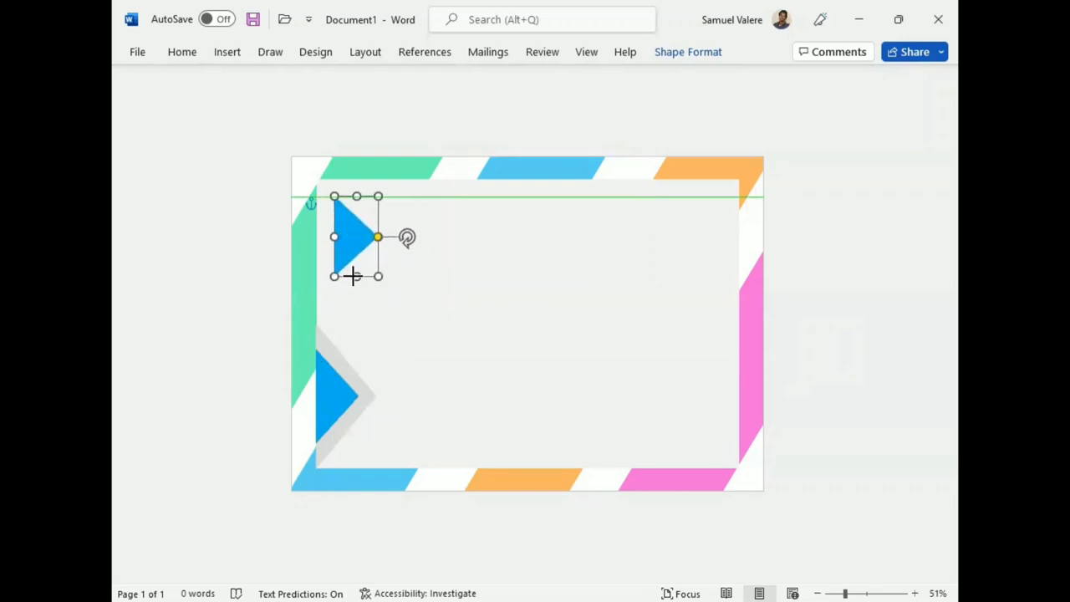
left_click_drag(325, 233, 323, 232)
key("Left")
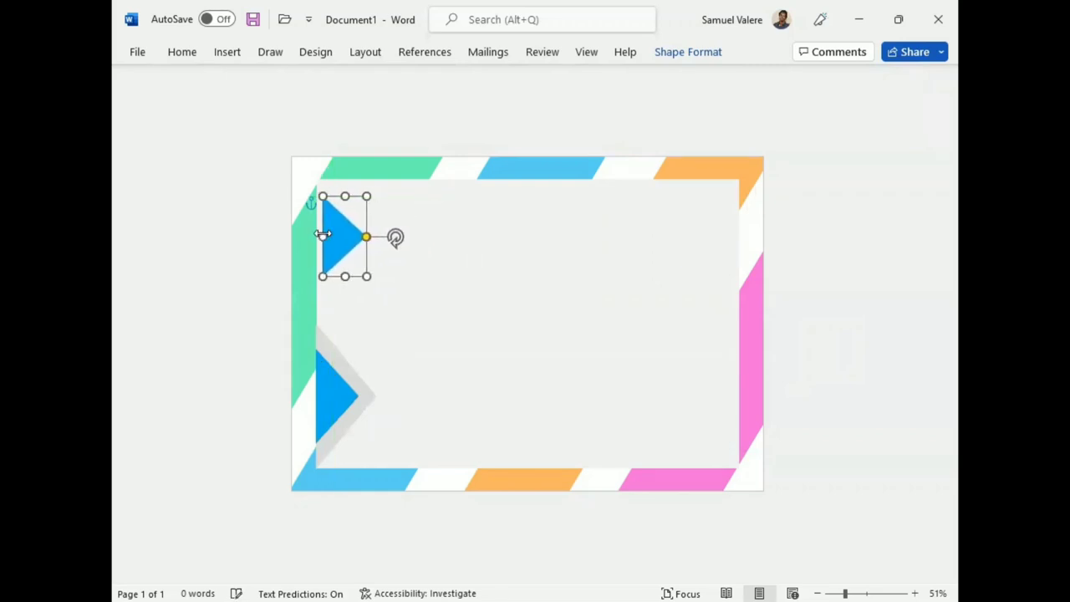
key("Left")
key("Left")
key("Up")
key("Up")
key("Up")
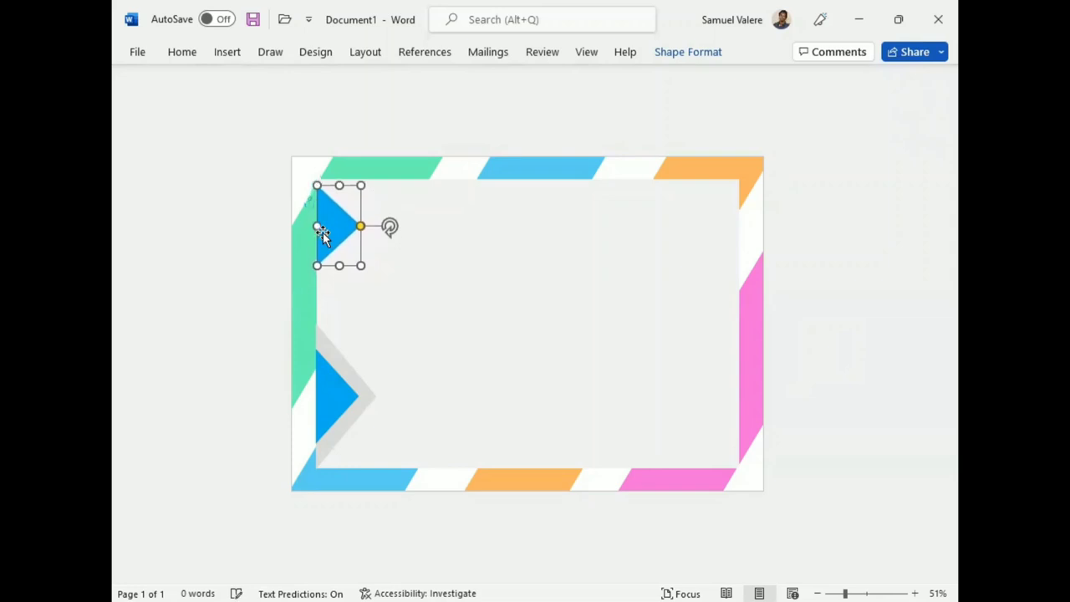
key("Up")
key("Up")
key("Up")
left_click_drag(340, 168, 339, 179)
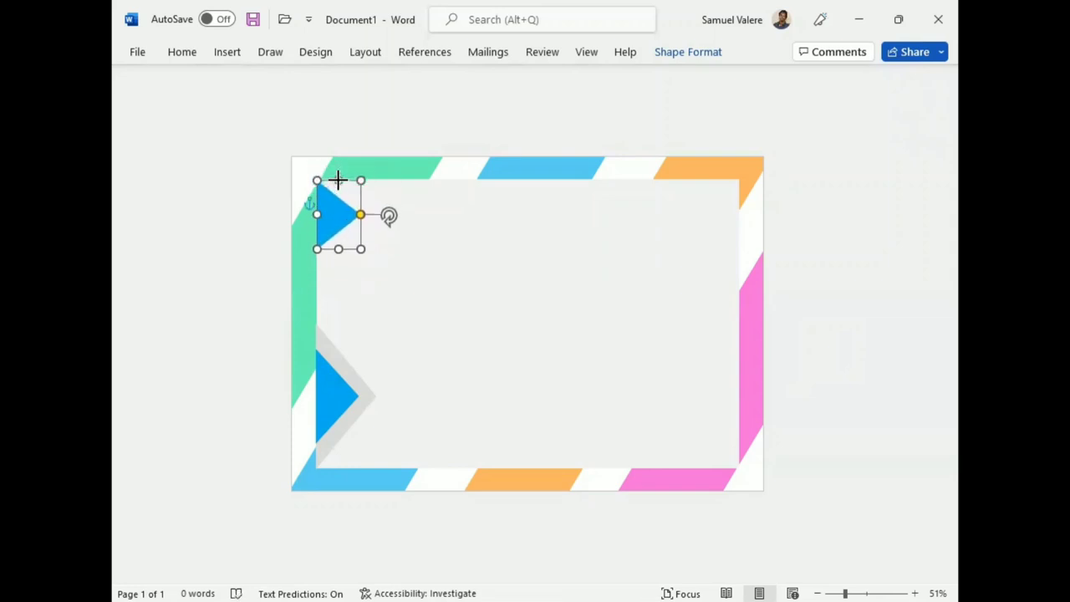
left_click_drag(316, 213, 321, 213)
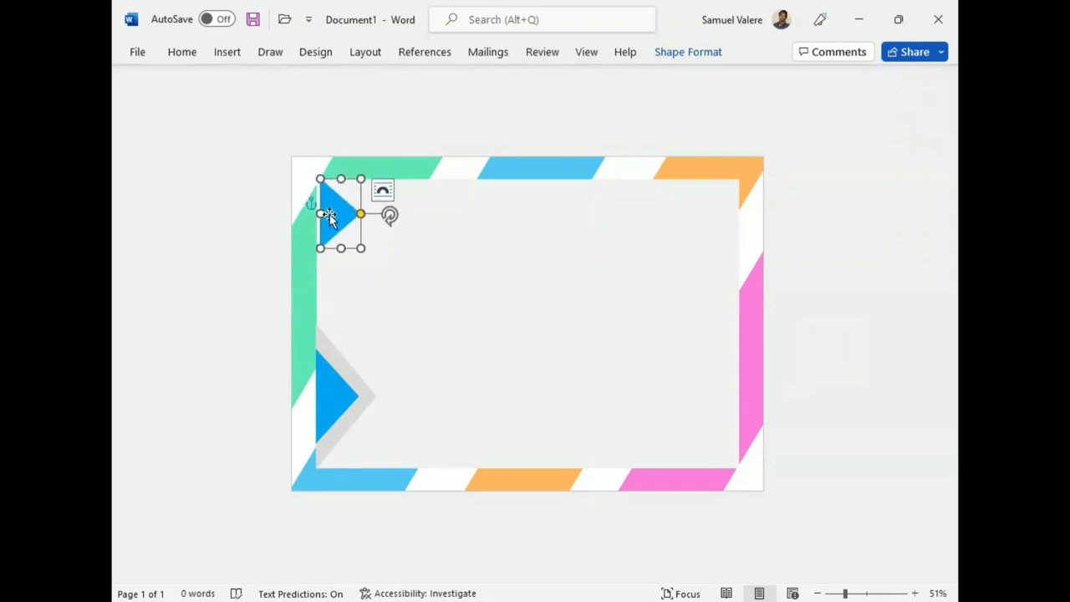
- Nudge the top-left triangle flush against the left border
left_click(568, 264)
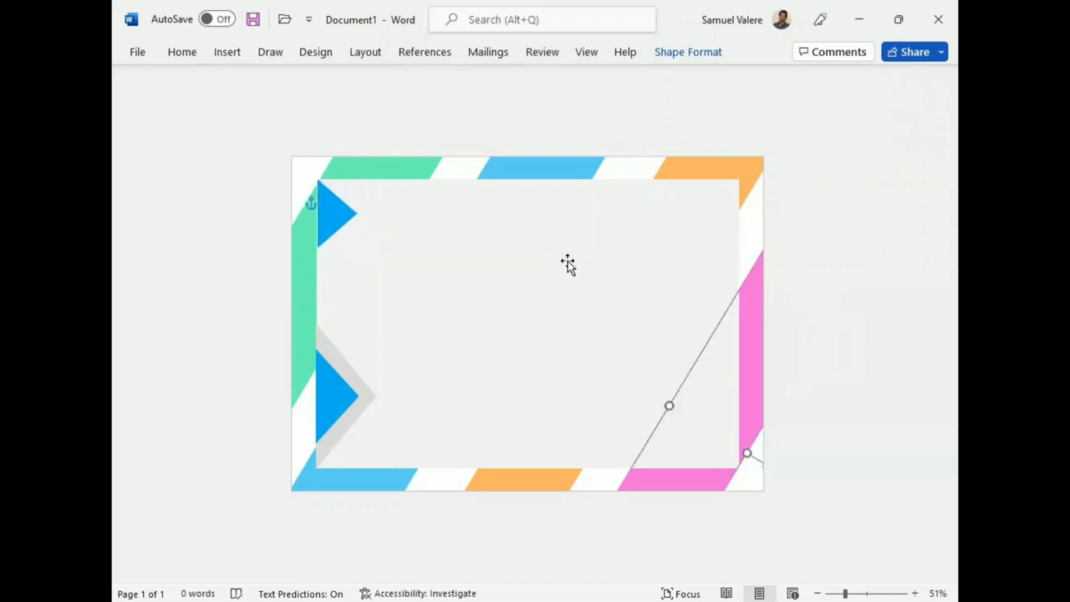
left_click(334, 212)
left_click(819, 256)
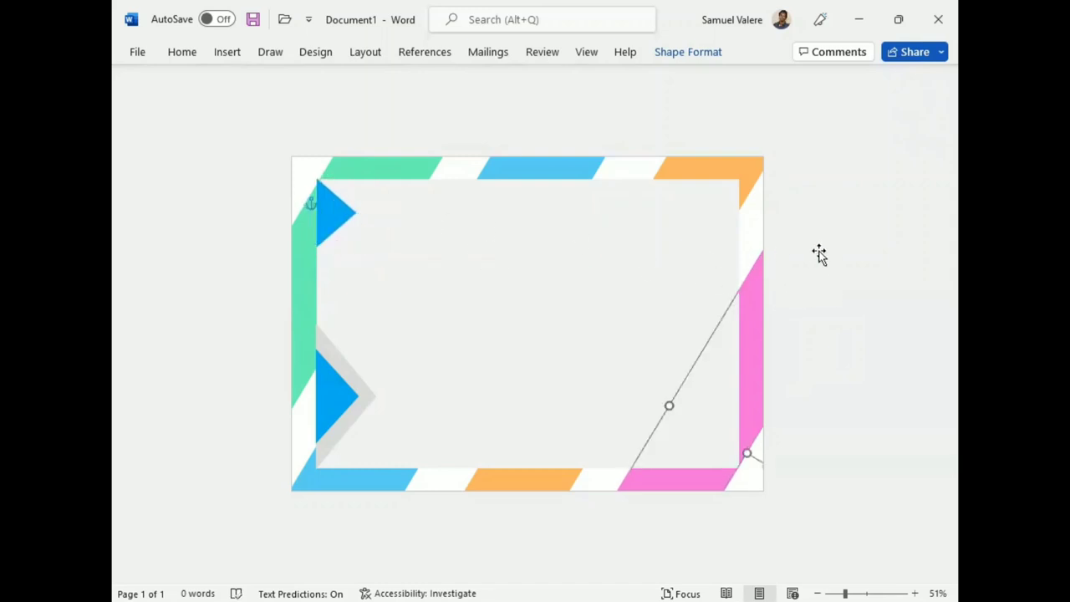
left_click(339, 214)
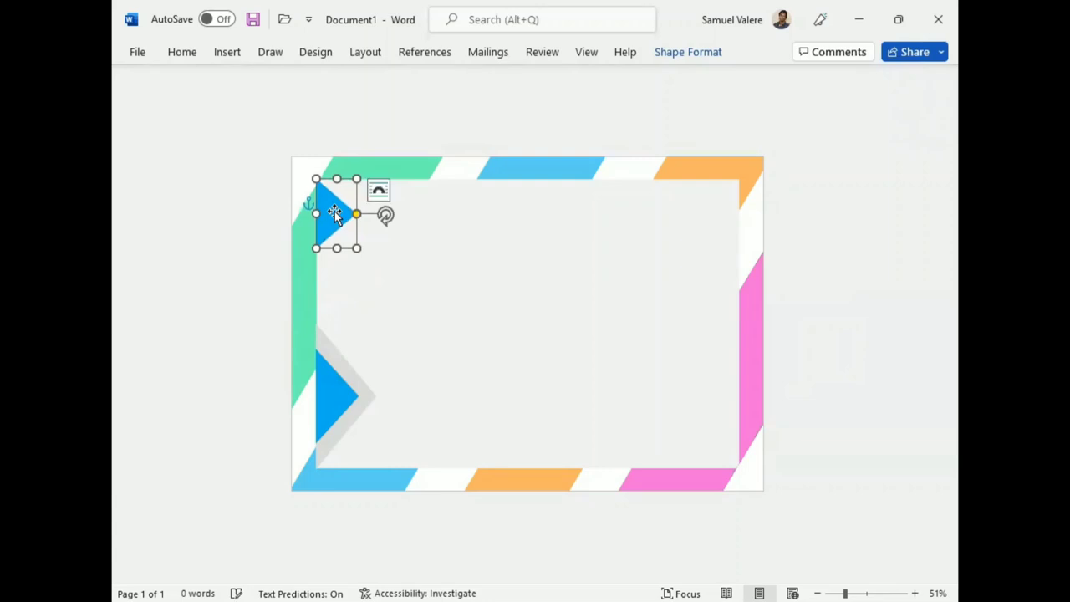
left_click(503, 123)
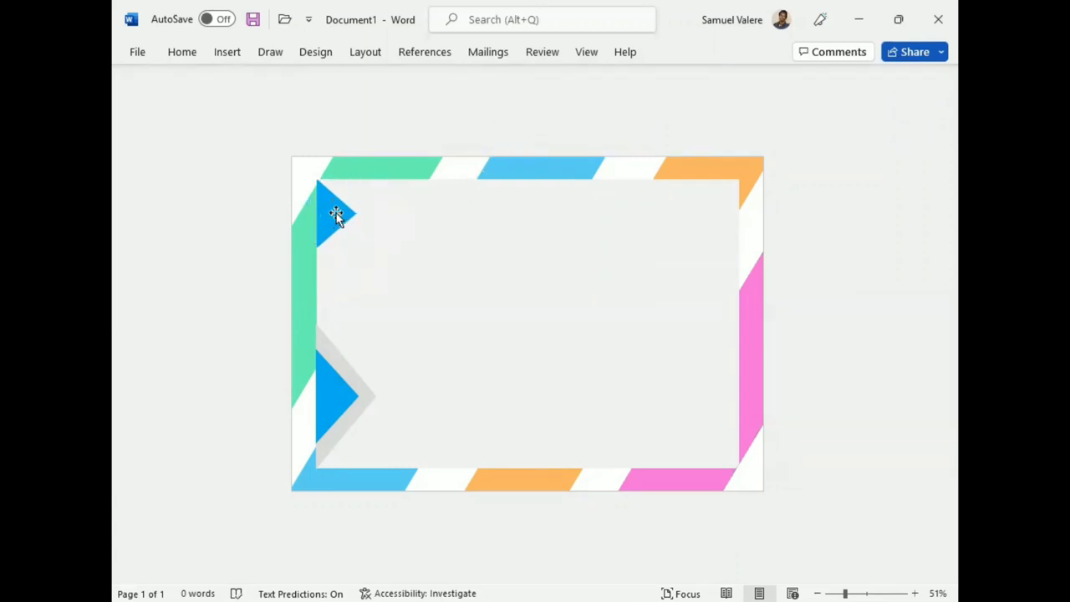
left_click(335, 214)
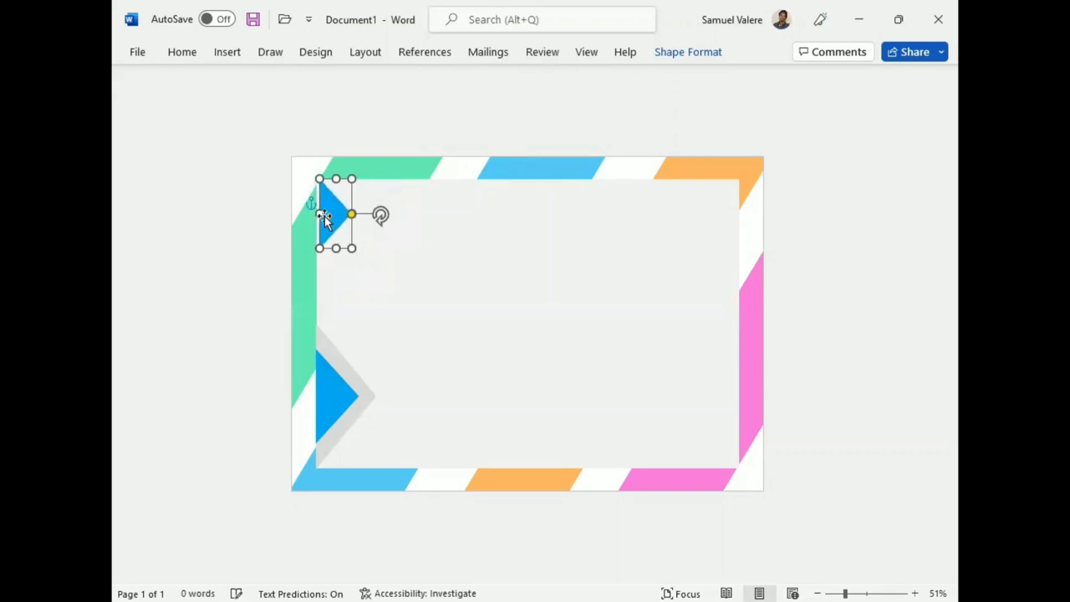
left_click_drag(325, 217, 322, 216)
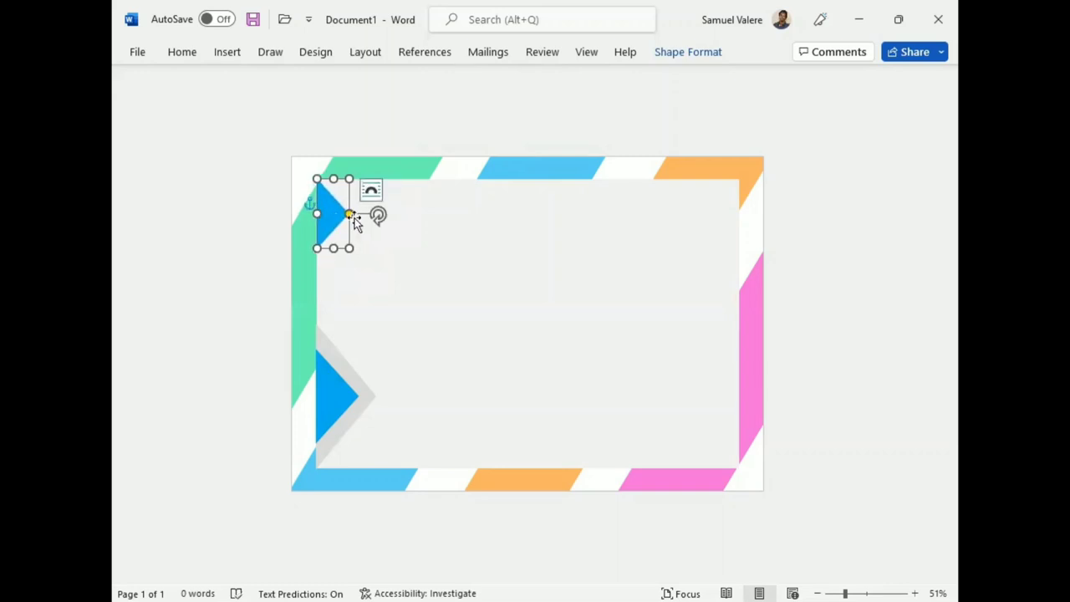
left_click(365, 392)
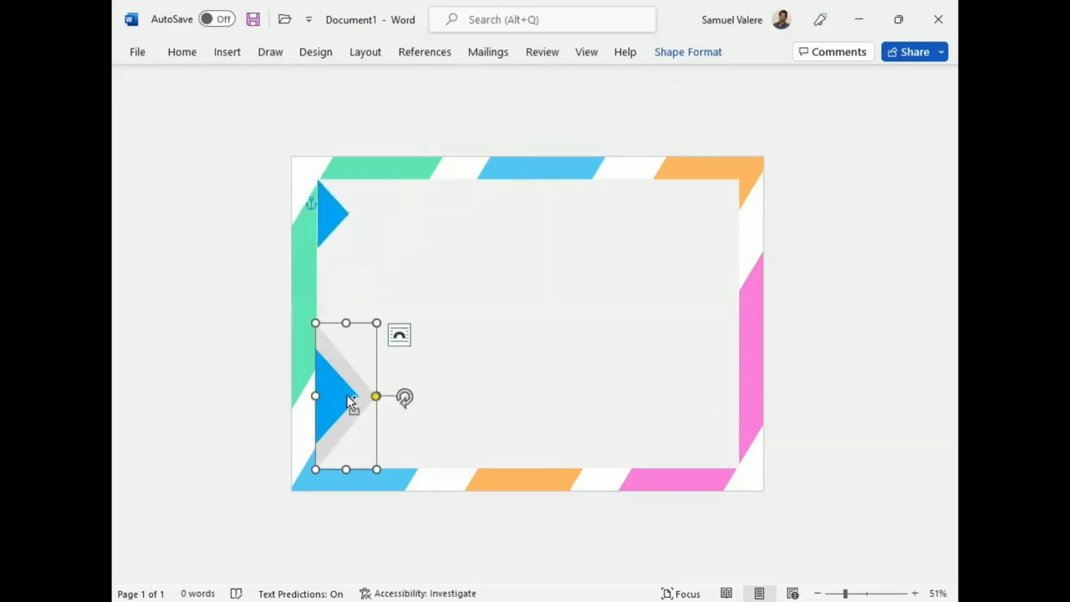
mouse_move(351, 407)
left_mouse_down()
mouse_move(563, 338)
mouse_move(600, 287)
left_mouse_up()
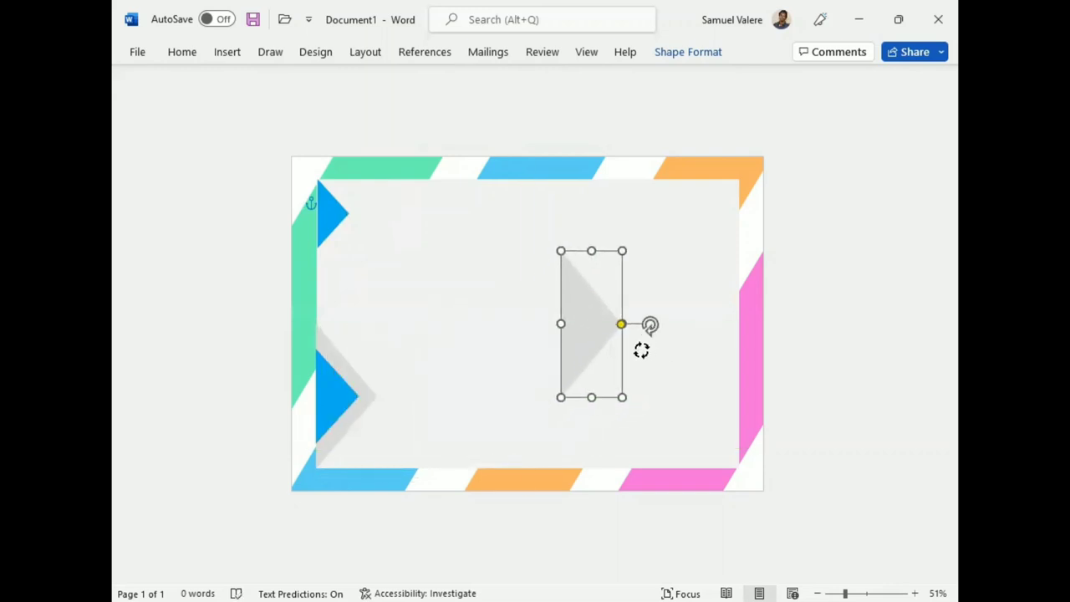
mouse_move(649, 326)
left_mouse_down()
mouse_move(590, 352)
mouse_move(681, 221)
left_mouse_up()
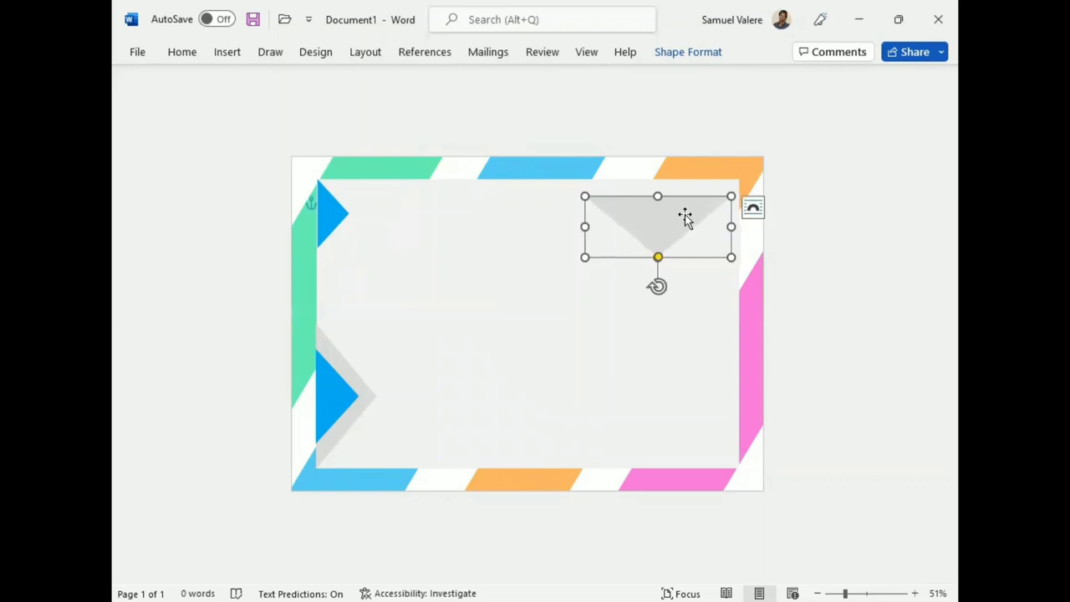
left_click_drag(684, 217, 690, 191)
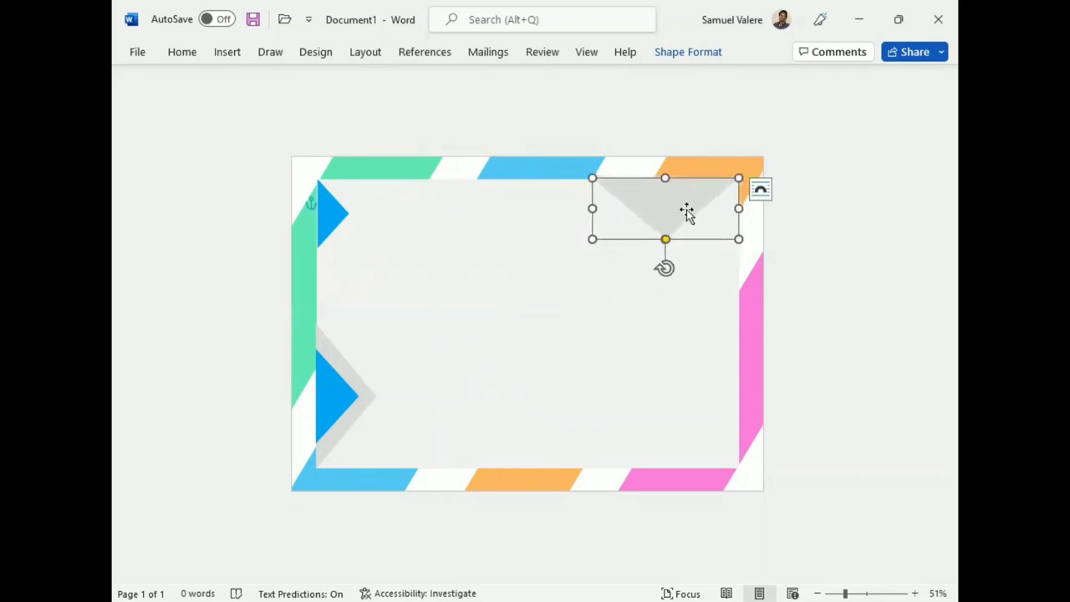
left_click(828, 216)
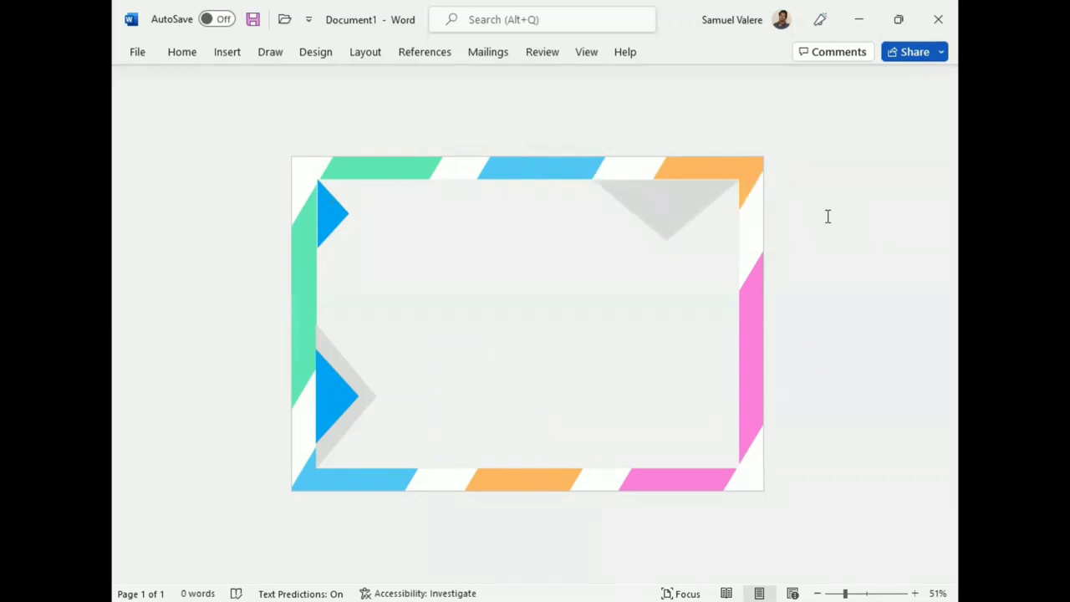
left_click(707, 211)
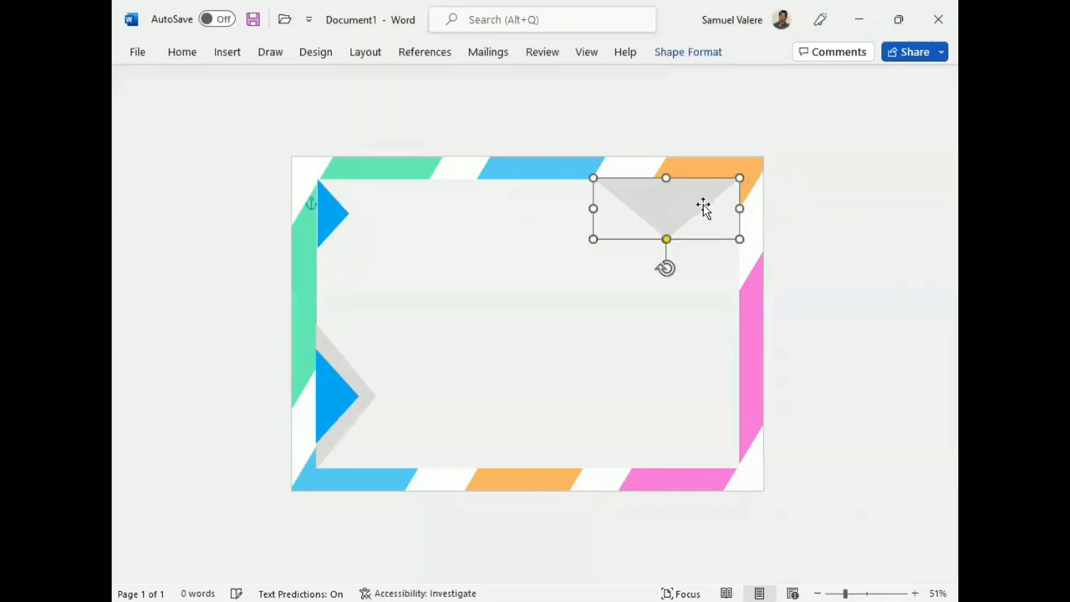
left_click(839, 228)
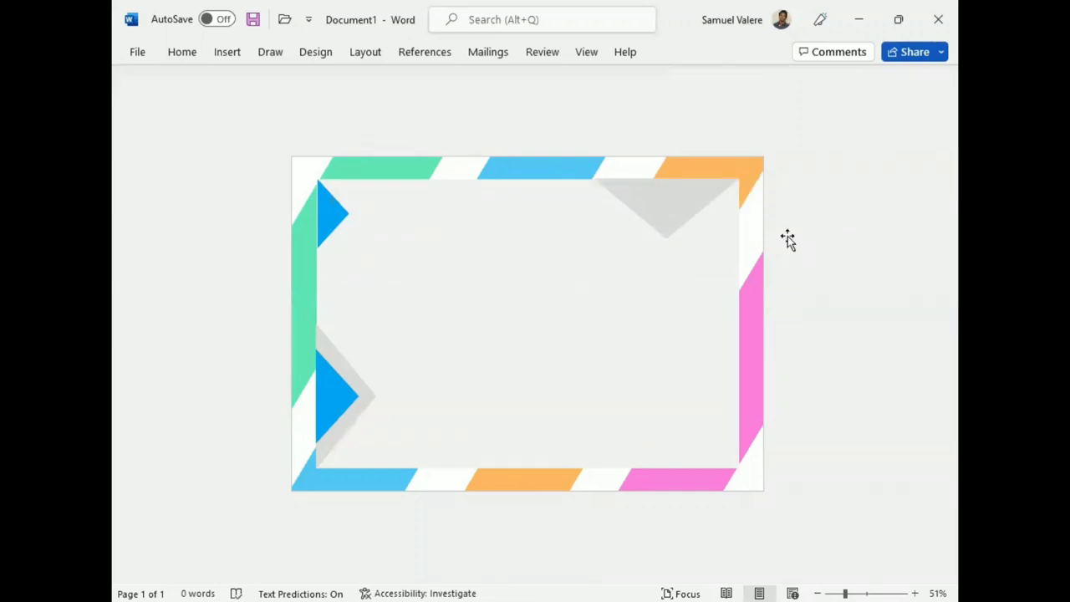
left_click(664, 214)
left_click(816, 223)
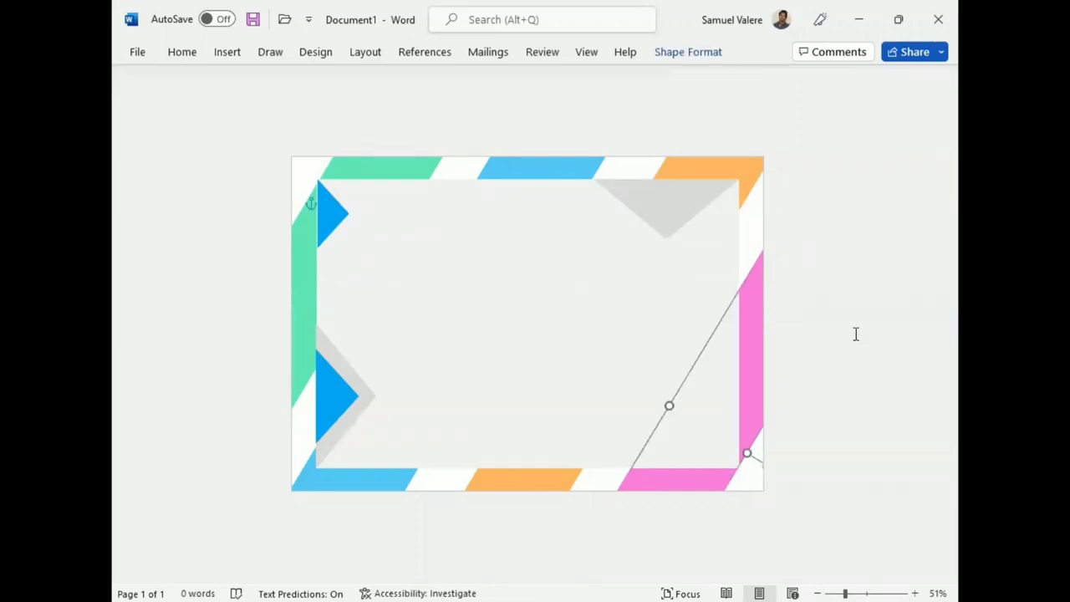
left_click(859, 395)
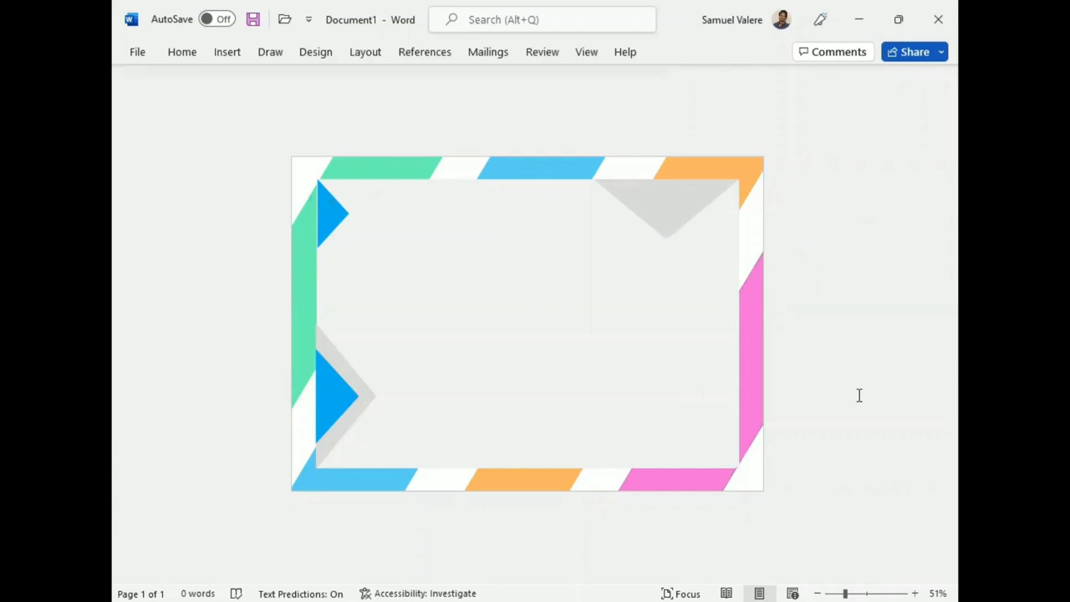
left_click(326, 214)
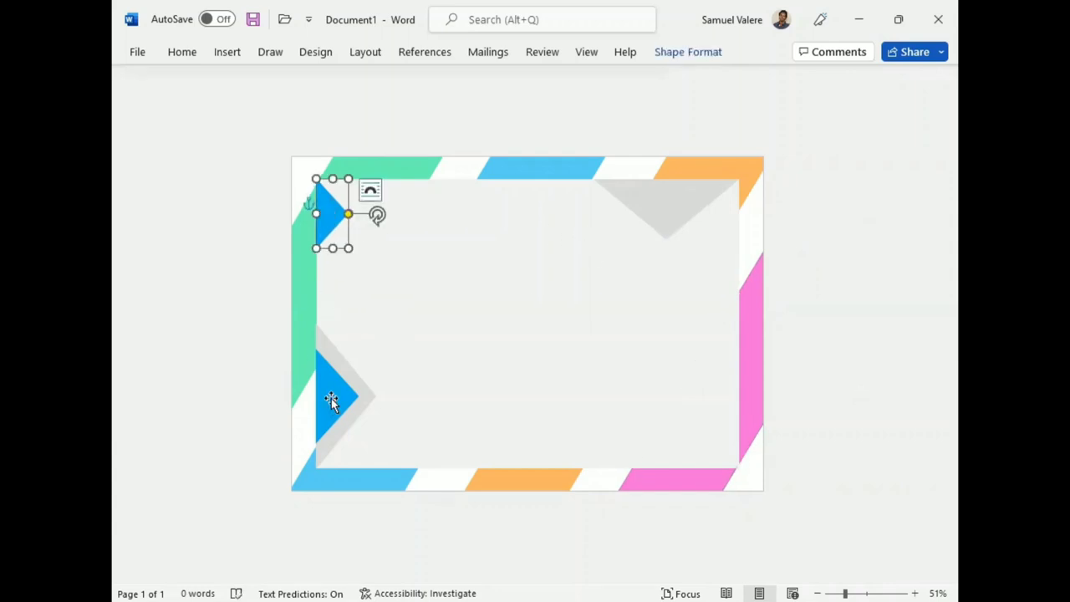
- Copy the lower-left blue triangle, rotate it to point down, and nudge it onto the top border
mouse_move(329, 399)
left_mouse_down()
mouse_move(468, 345)
mouse_move(657, 232)
mouse_move(644, 306)
mouse_move(626, 306)
left_mouse_up()
left_click_drag(622, 246, 661, 204)
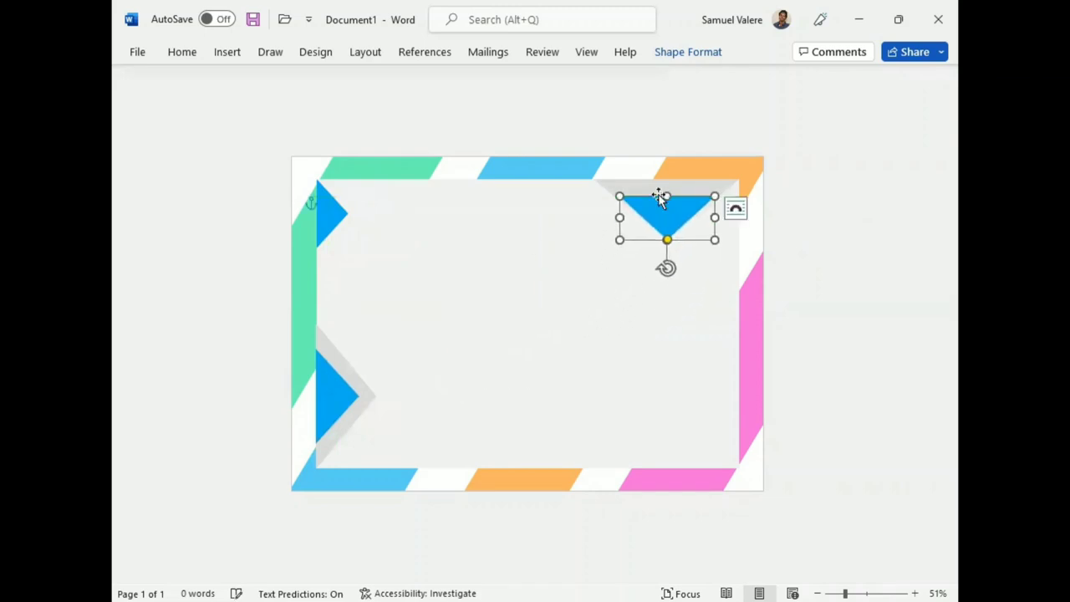
key("Up")
key("Up")
key("Up")
key("Up")
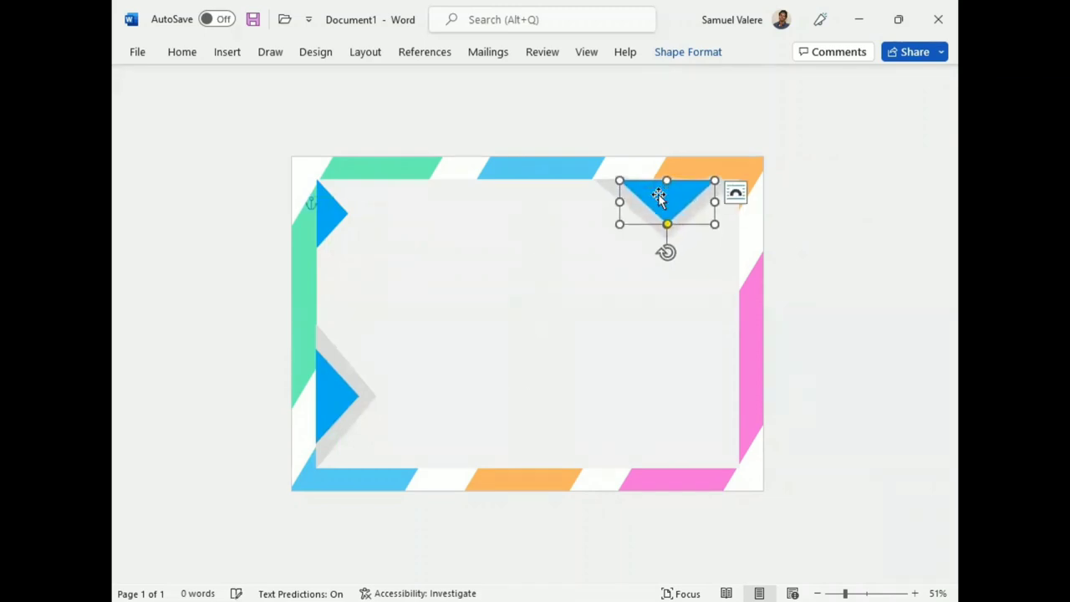
key("Up")
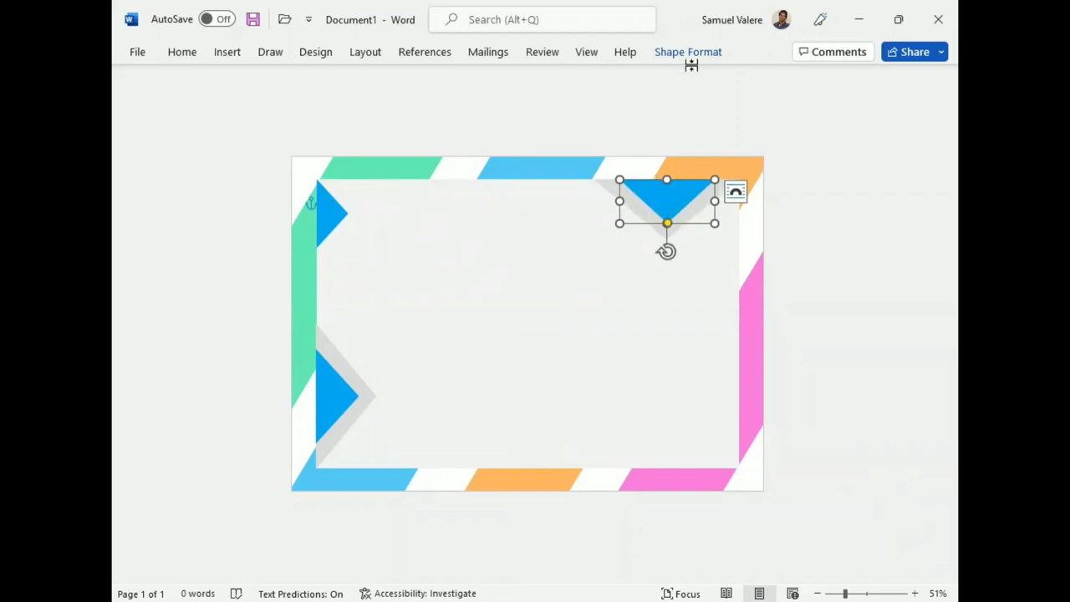
- Fill the copied triangle Orange, Accent 2 and collapse the ribbon
left_click(690, 52)
left_click(390, 78)
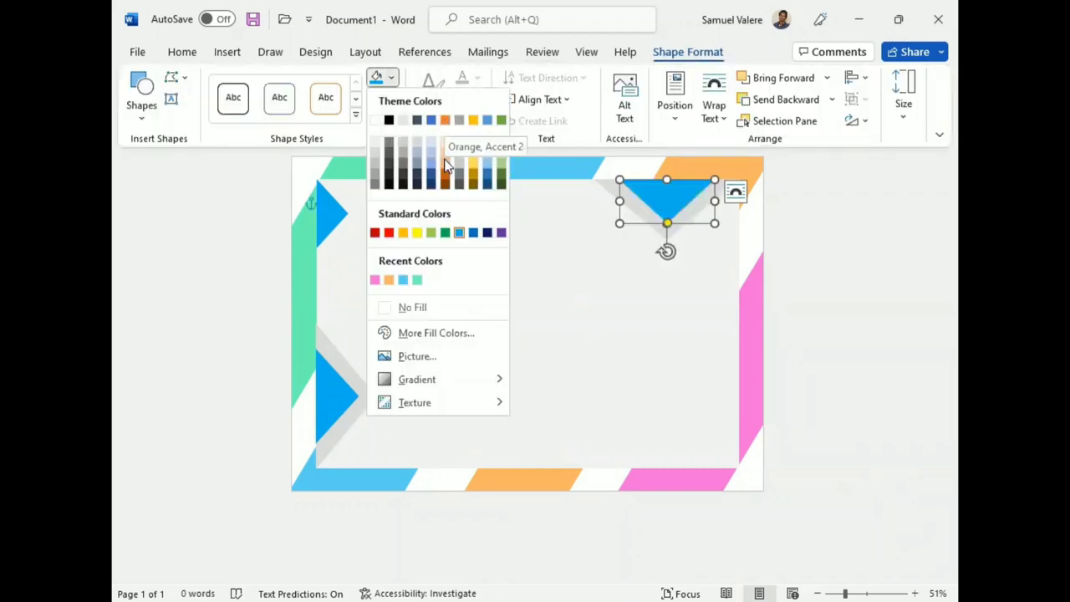
left_click(445, 121)
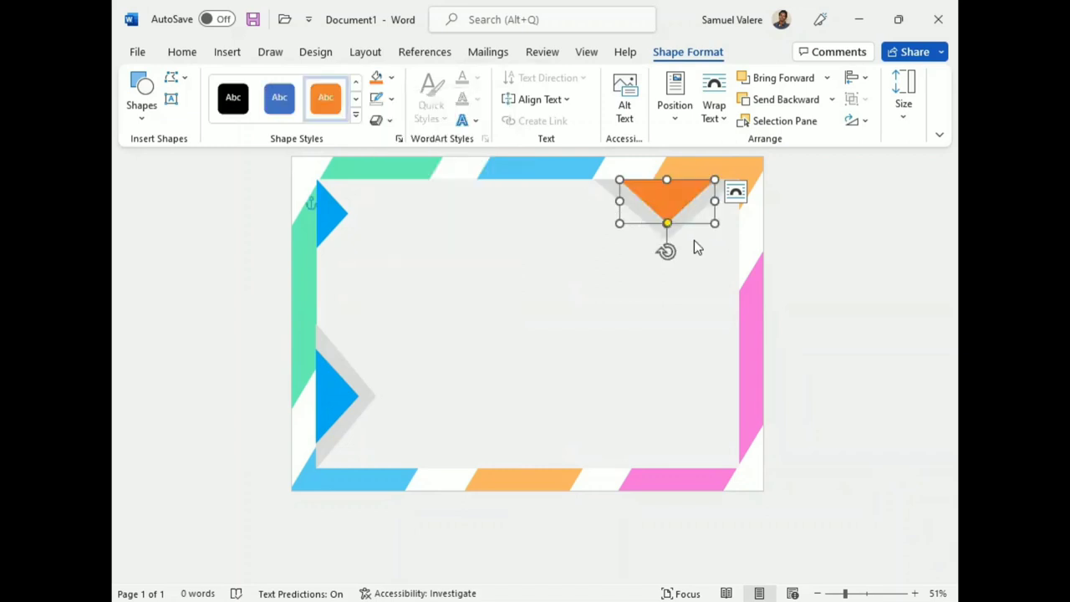
key("ctrl+F1")
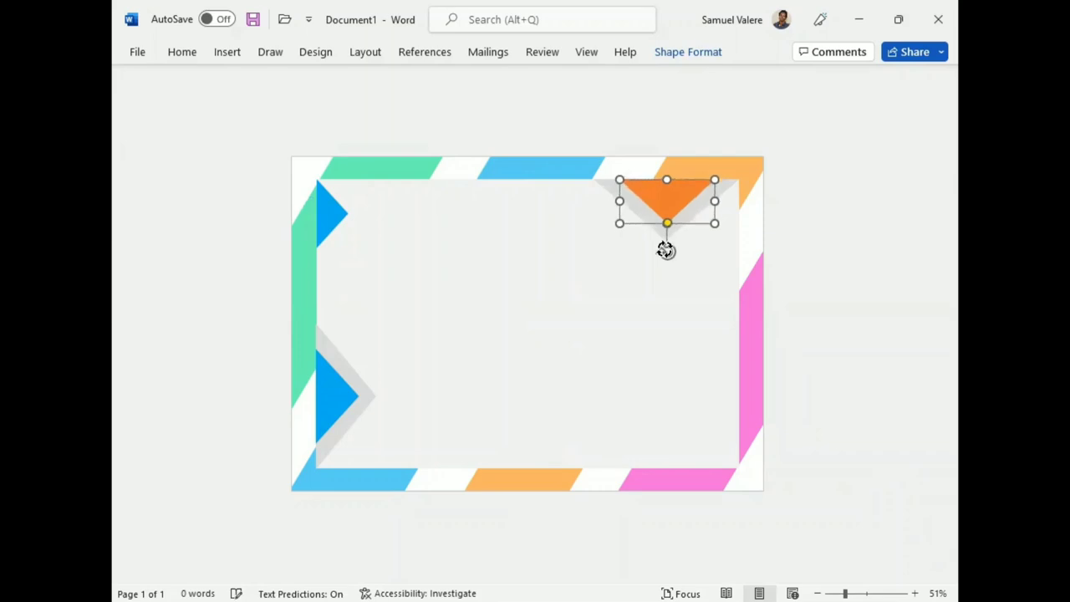
- Click among the border shapes to select the top-left blue triangle
left_click(773, 245)
left_click(665, 201)
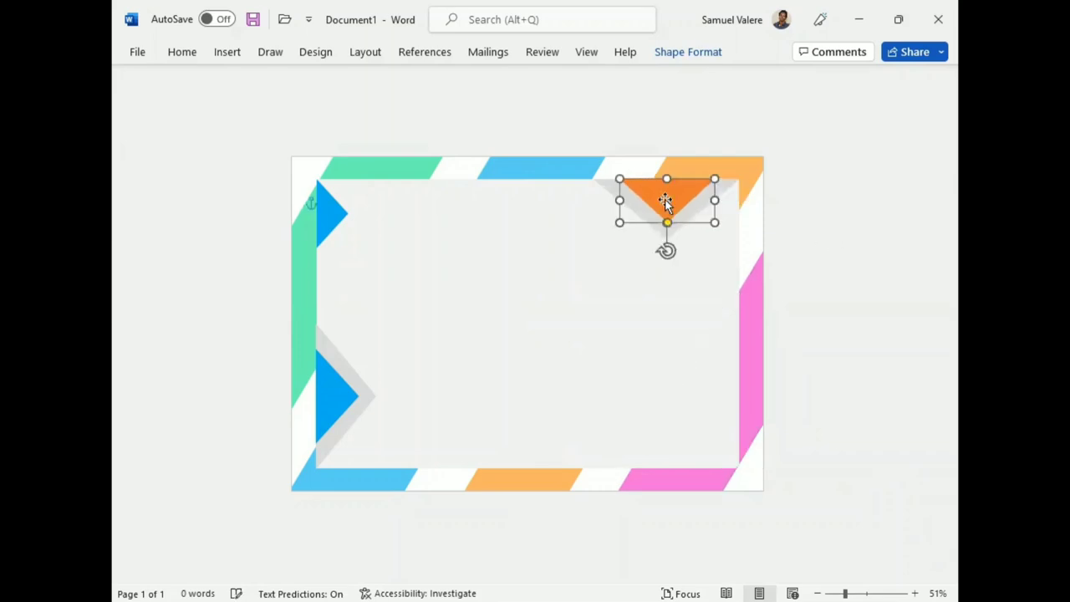
left_click(893, 240)
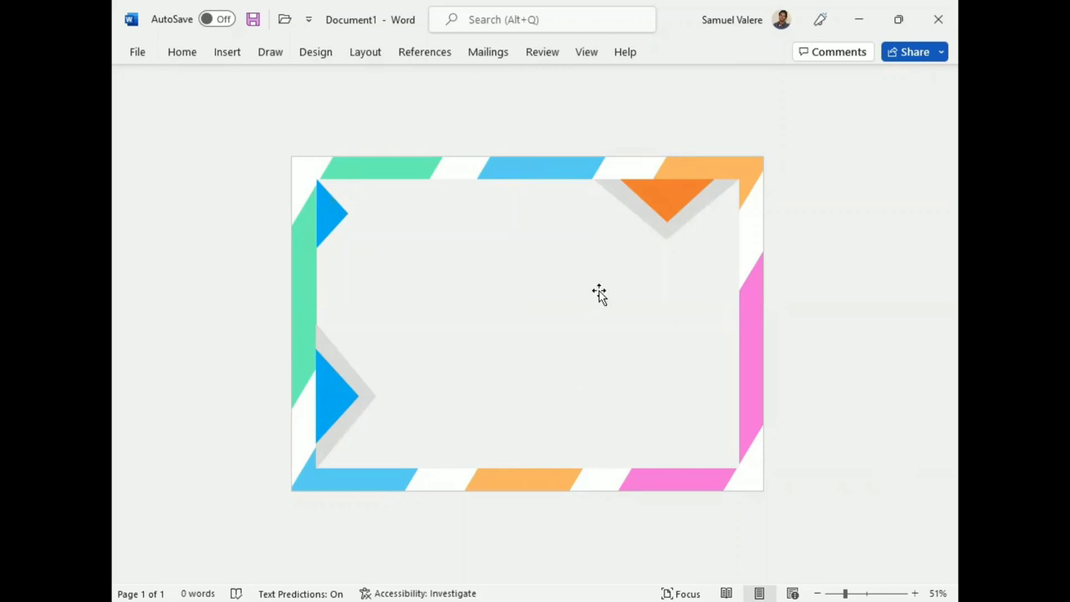
left_click(666, 199)
- Try a copy of the top-left blue triangle in the bottom-right corner, then delete it
left_click(331, 215)
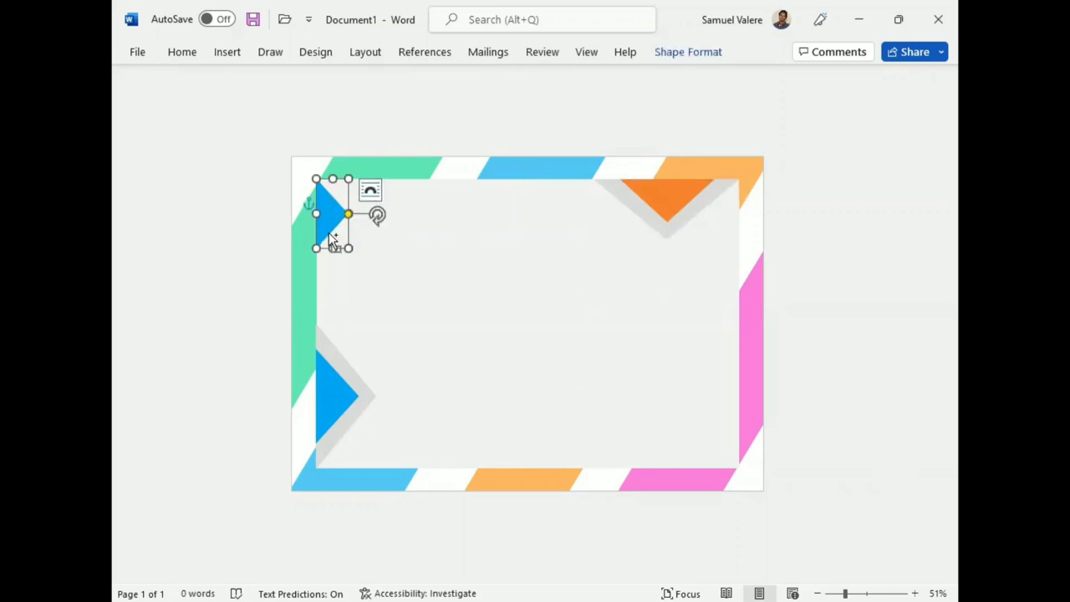
mouse_move(332, 241)
left_mouse_down()
mouse_move(685, 439)
mouse_move(677, 391)
mouse_move(738, 454)
left_mouse_up()
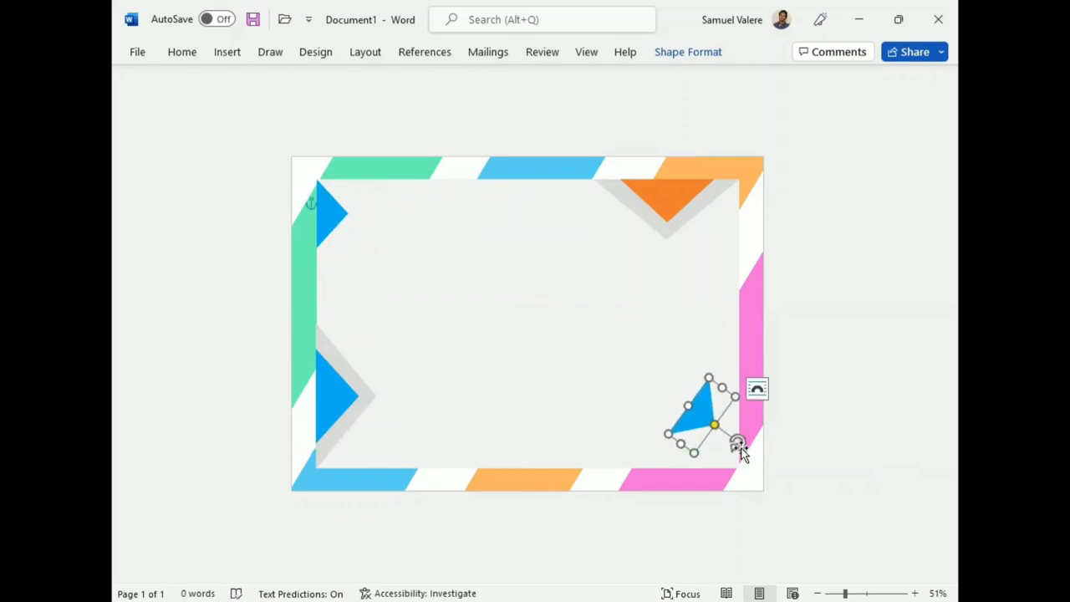
left_click_drag(704, 420, 726, 450)
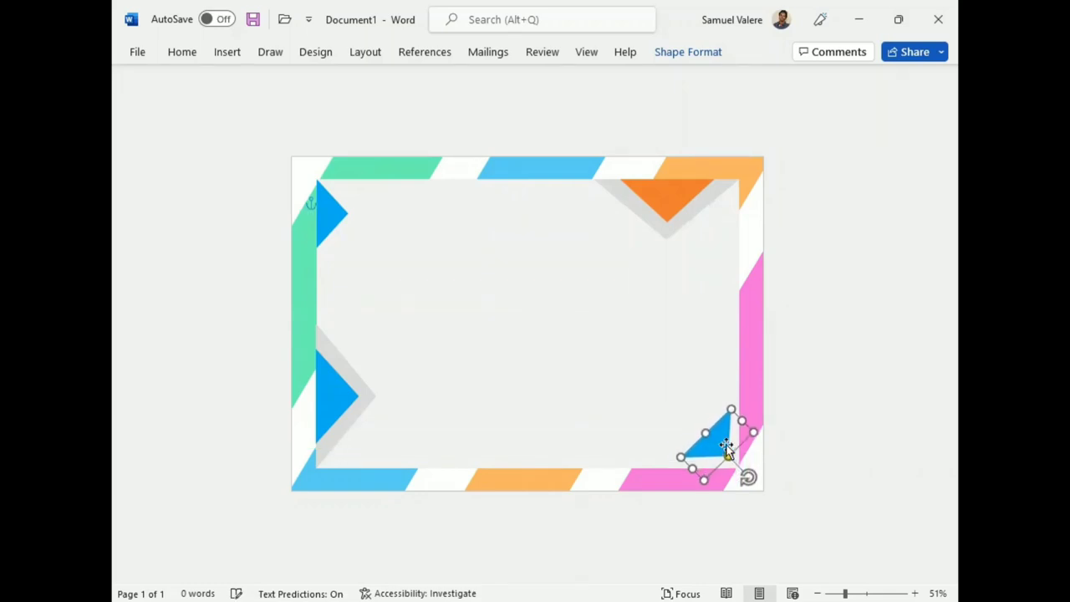
key("Down")
key("Right")
key("Down")
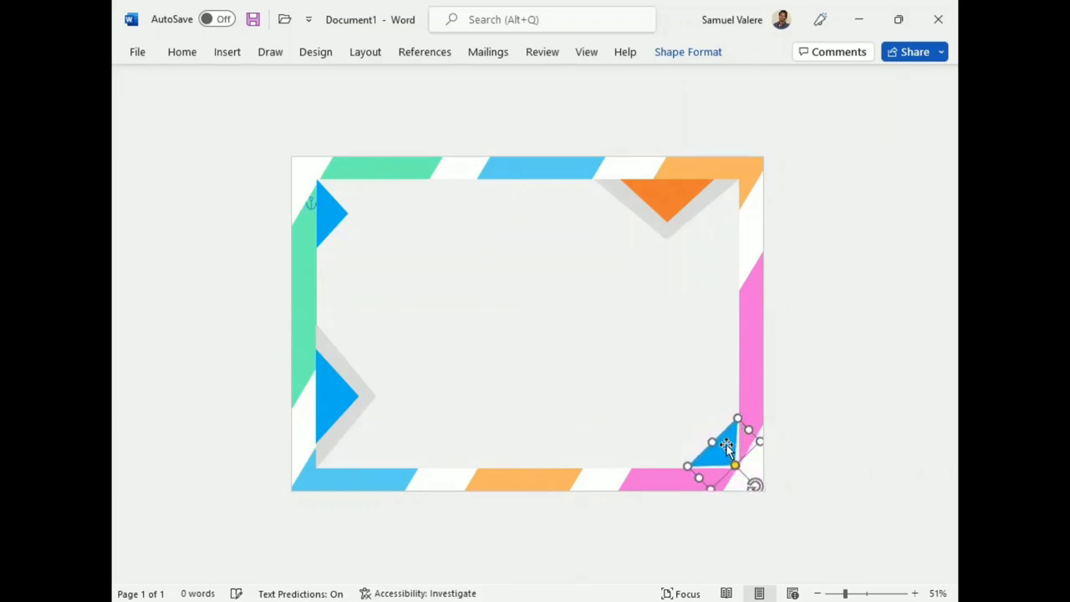
left_click_drag(737, 419, 735, 415)
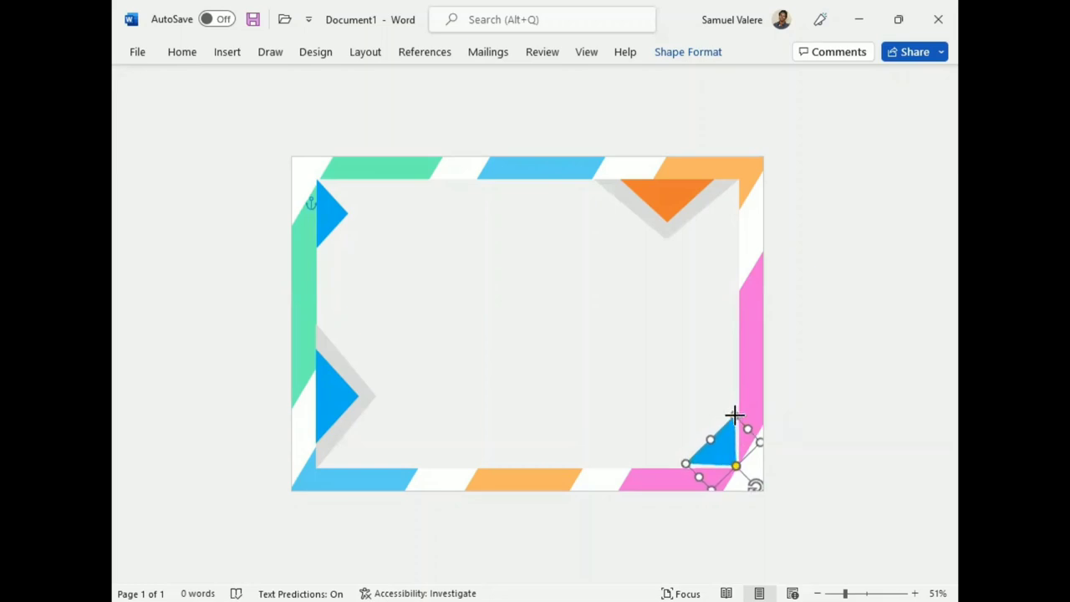
key("Right")
key("Down")
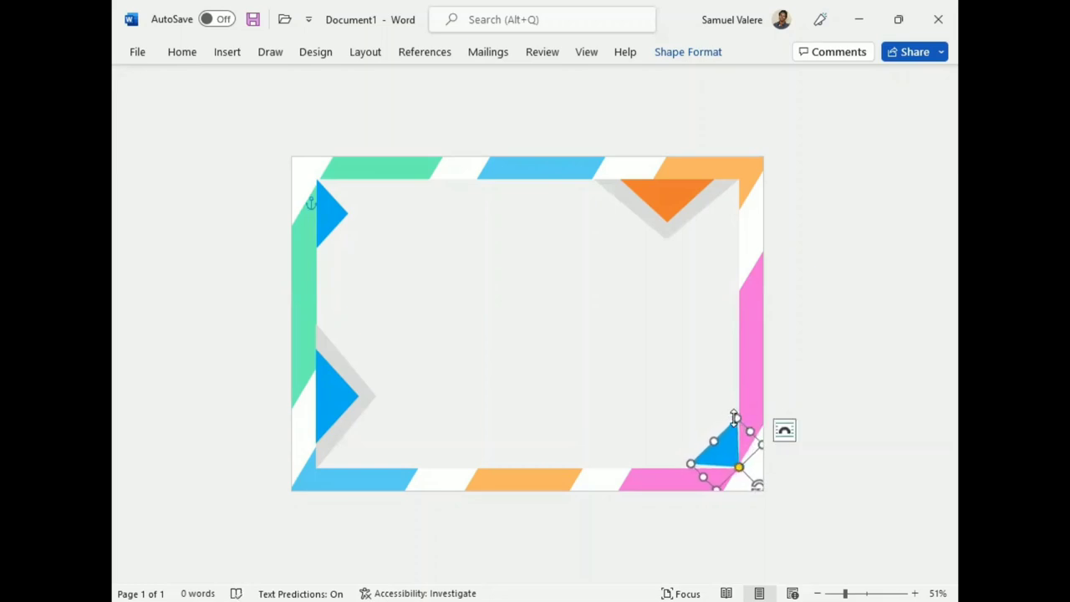
key("Delete")
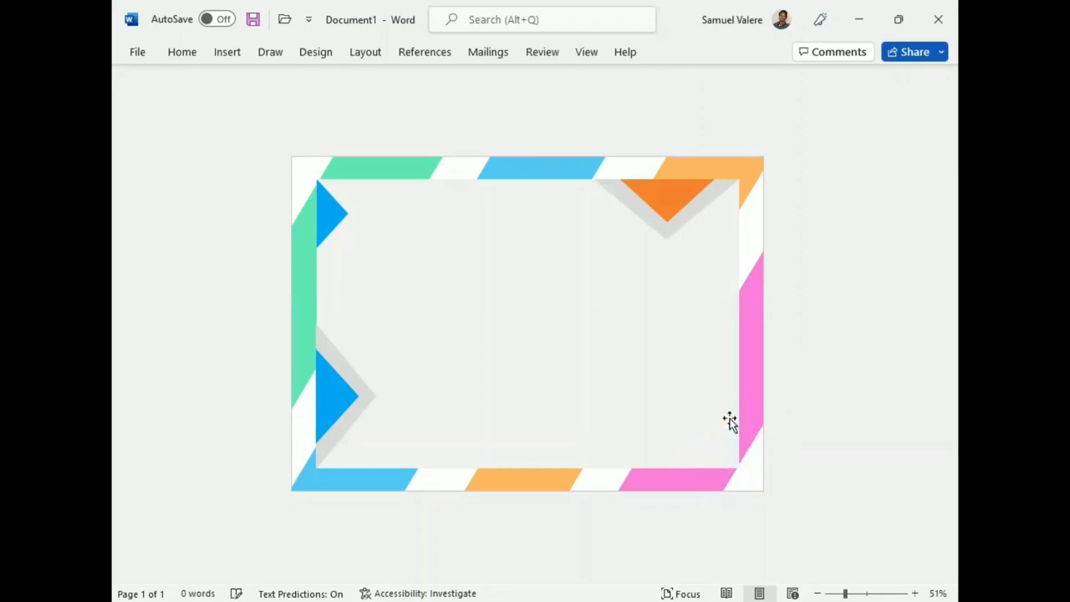
left_click(224, 52)
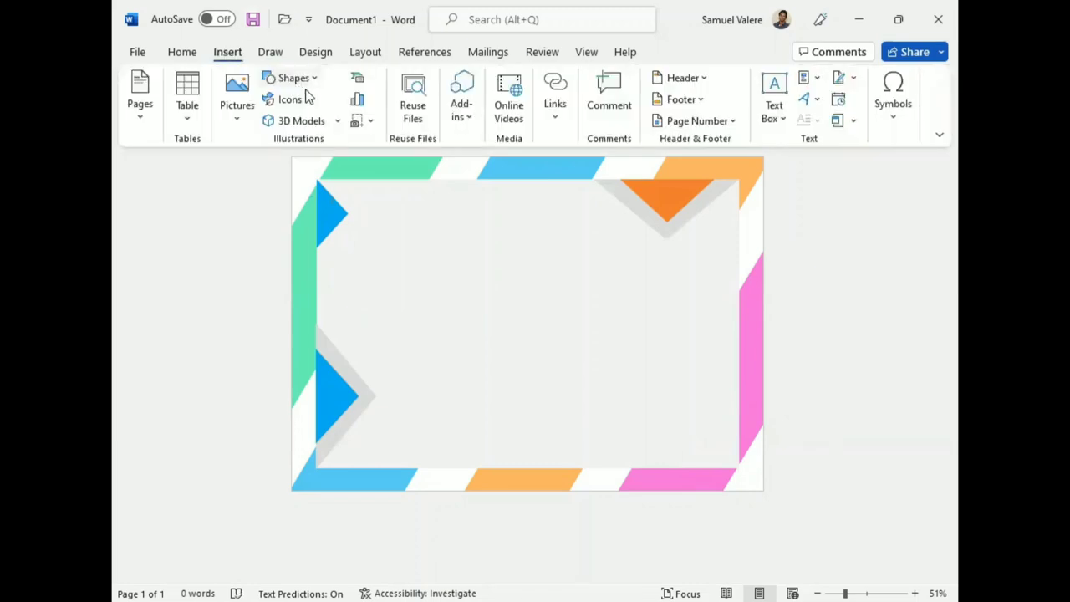
- Insert a right triangle and rotate it into the frame's bottom-right inner corner
left_click(306, 79)
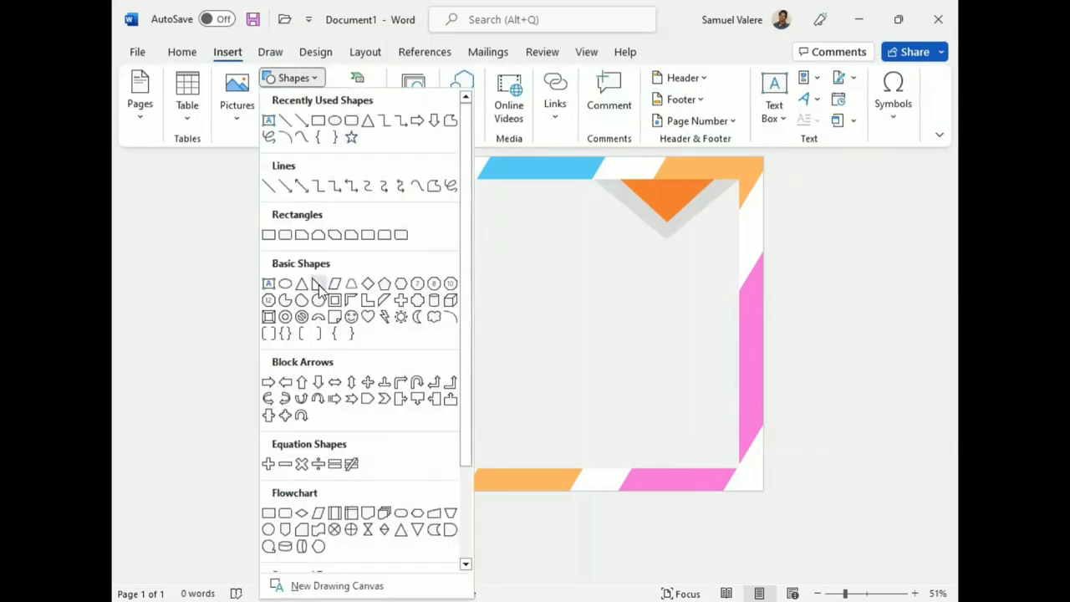
left_click(683, 449)
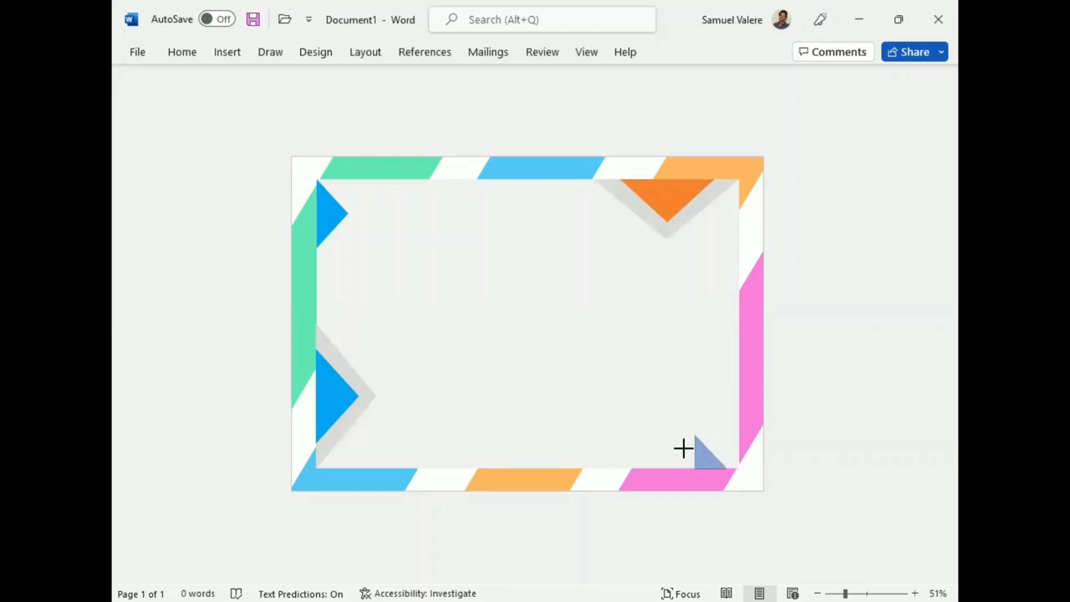
left_click_drag(710, 410, 635, 458)
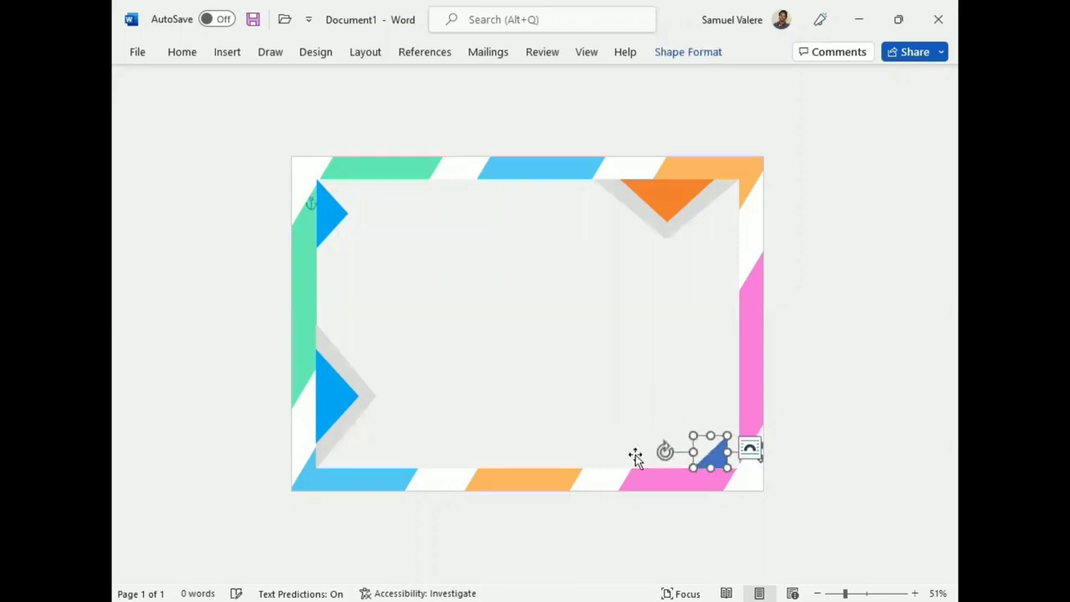
key("Right")
key("Right")
key("Right")
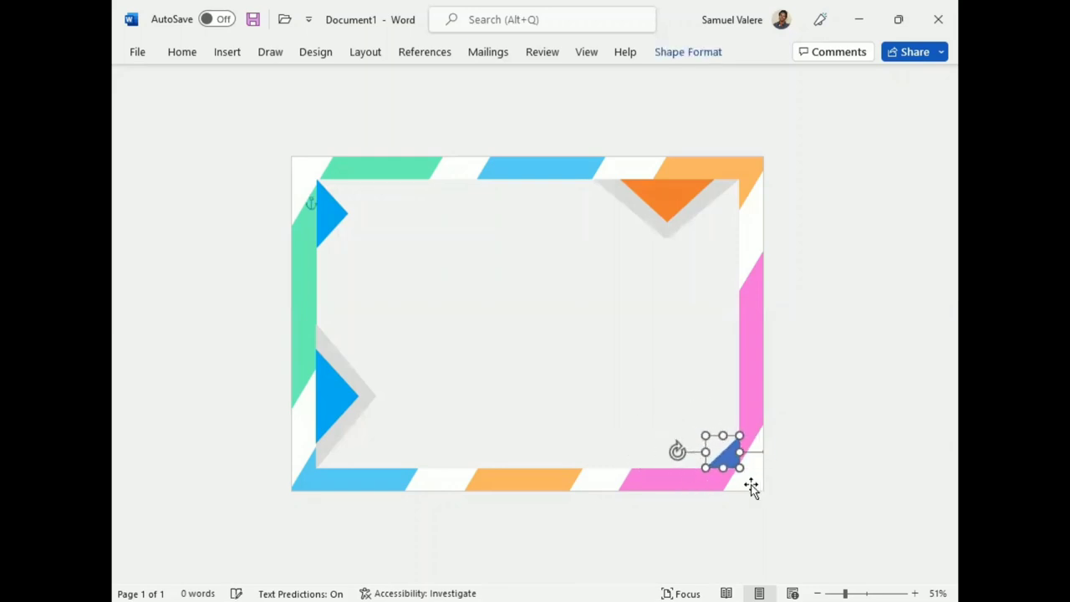
left_click_drag(705, 436, 701, 429)
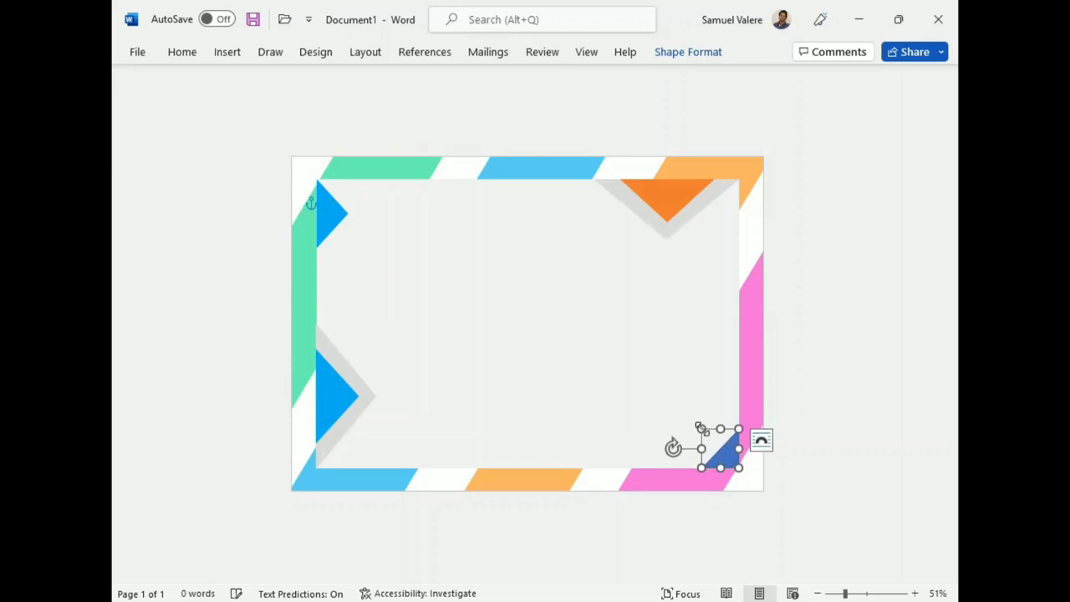
- Remove the corner triangle's outline
left_click(659, 57)
left_click(386, 99)
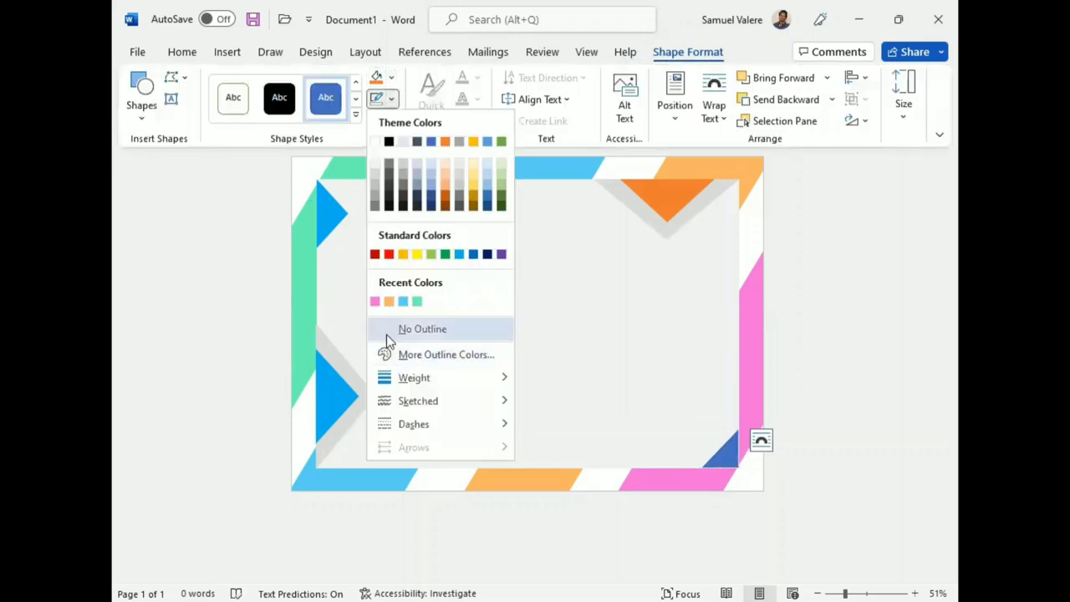
left_click(387, 331)
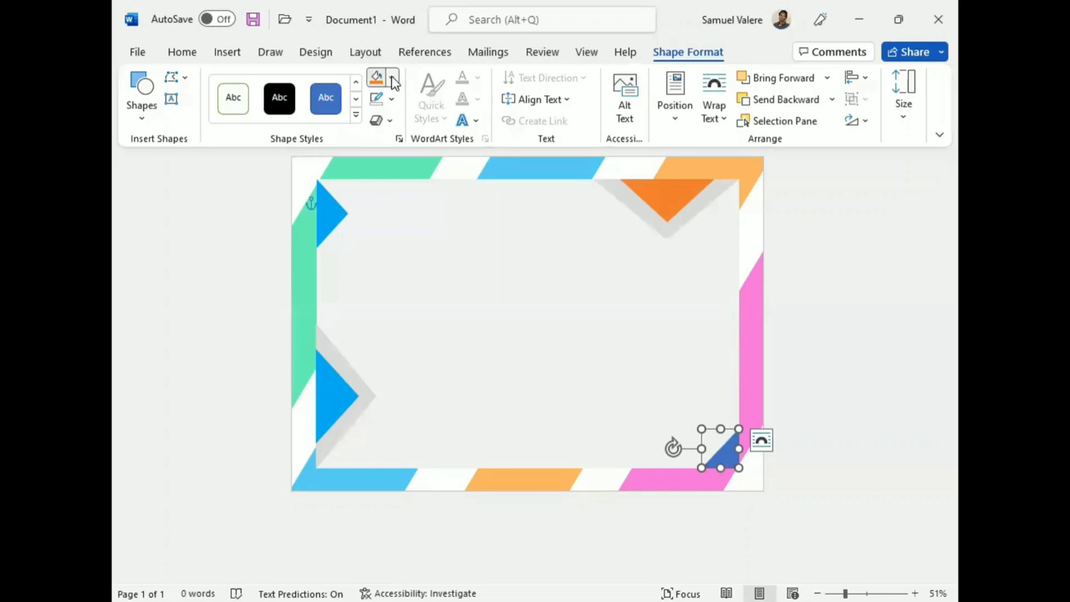
- Fill the corner triangle with the custom hot pink colour #F60E82
left_click(390, 78)
left_click(424, 333)
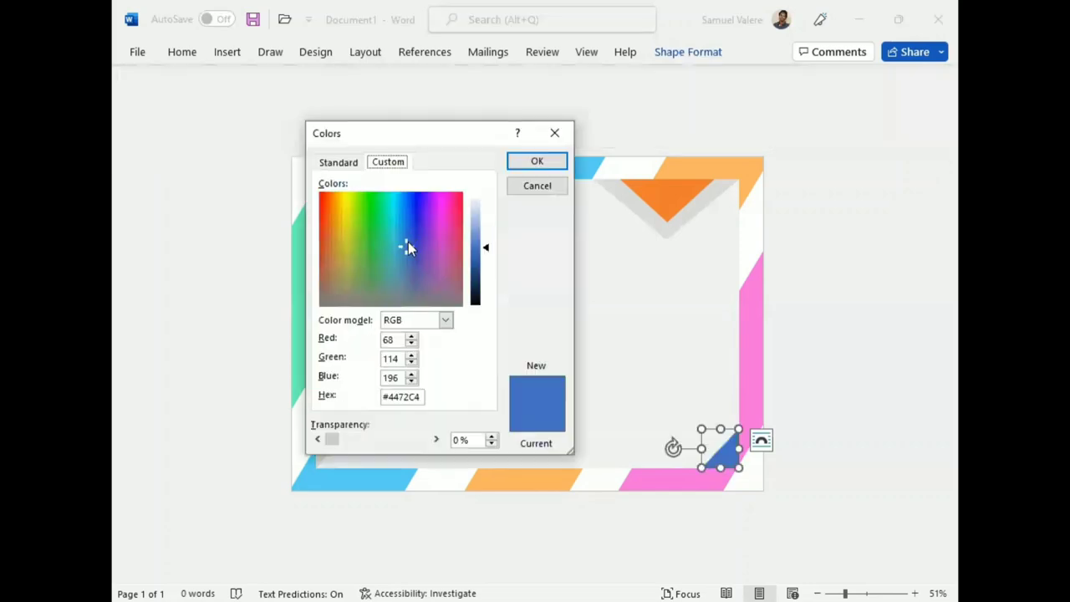
mouse_move(406, 245)
left_mouse_down()
mouse_move(426, 214)
mouse_move(459, 204)
left_mouse_up()
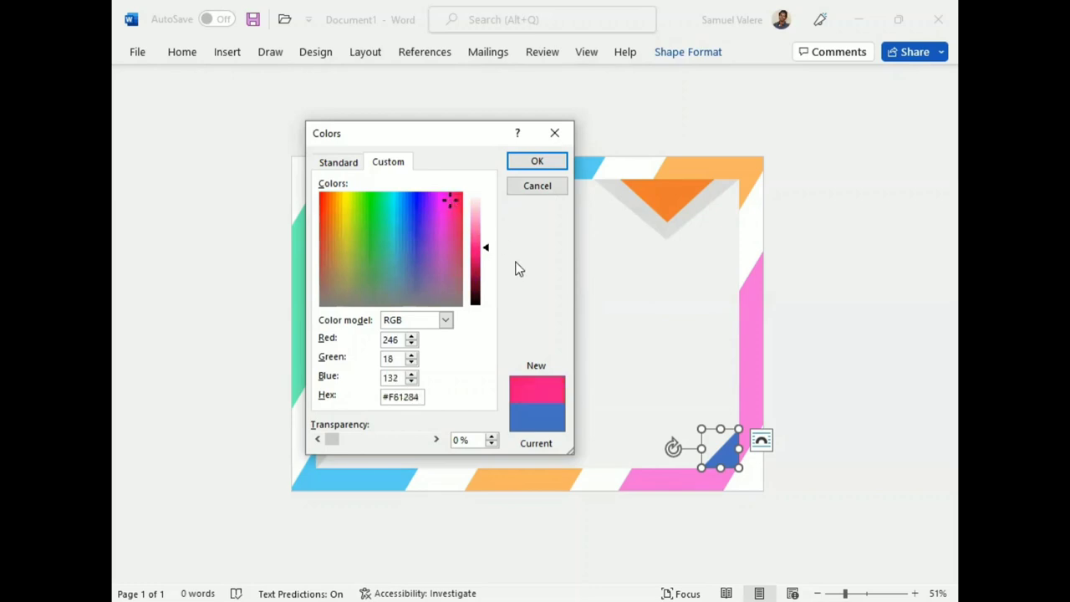
left_click(486, 250)
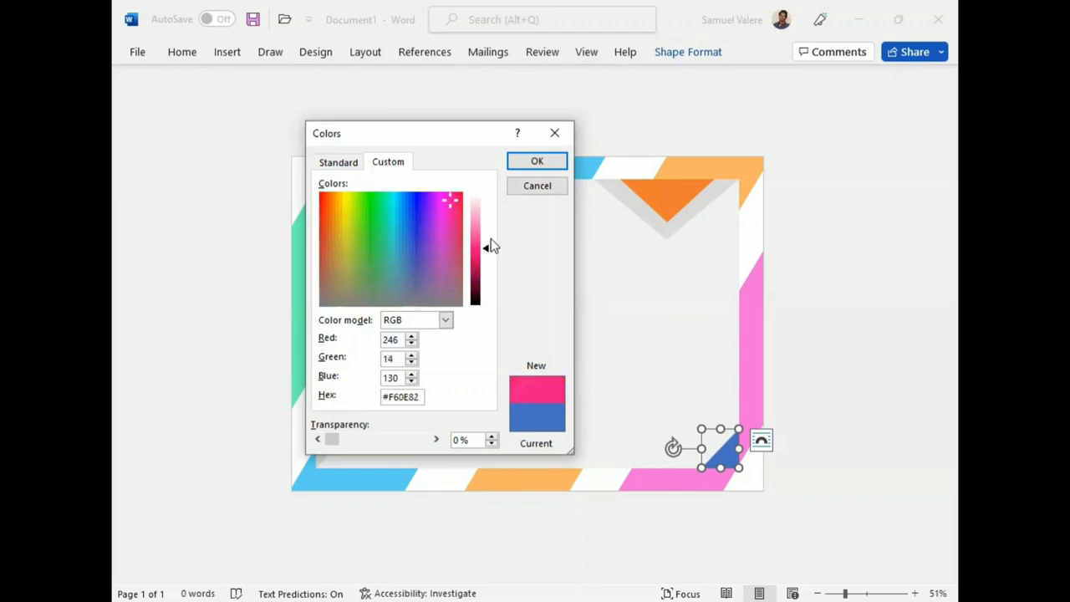
left_click(538, 161)
left_click(850, 374)
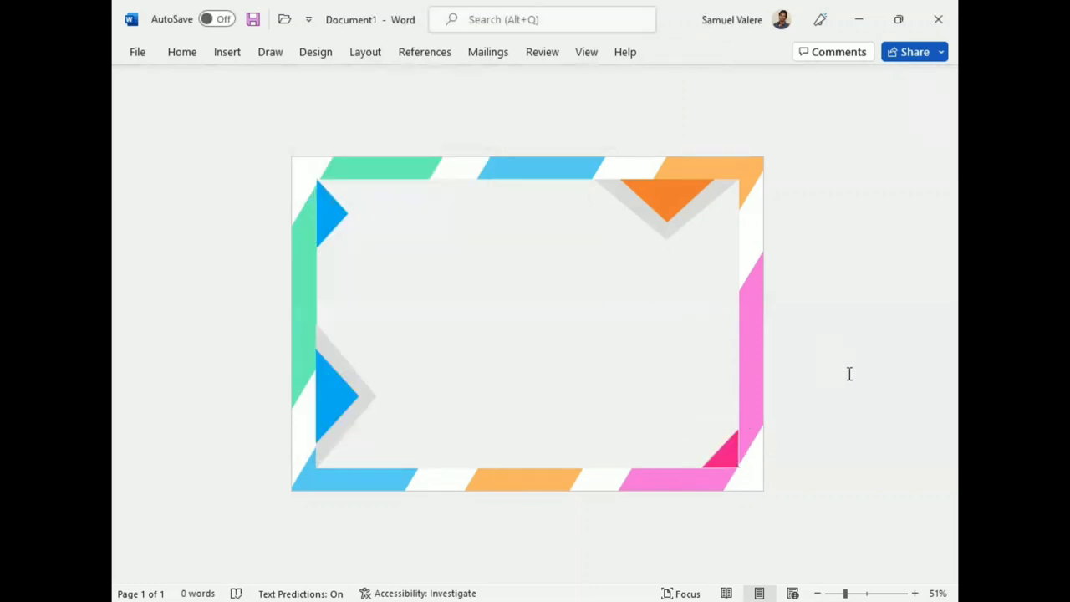
left_click(725, 450)
left_click(843, 414)
- Draw a short diagonal line in the top-left corner beside the blue triangle
left_click(227, 52)
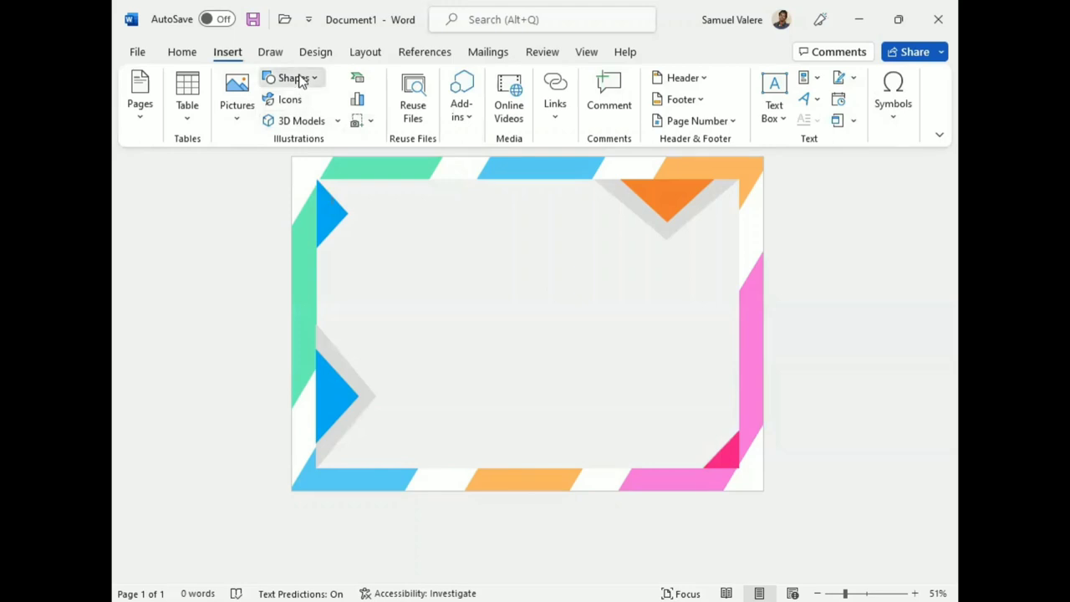
left_click(299, 77)
left_click(297, 189)
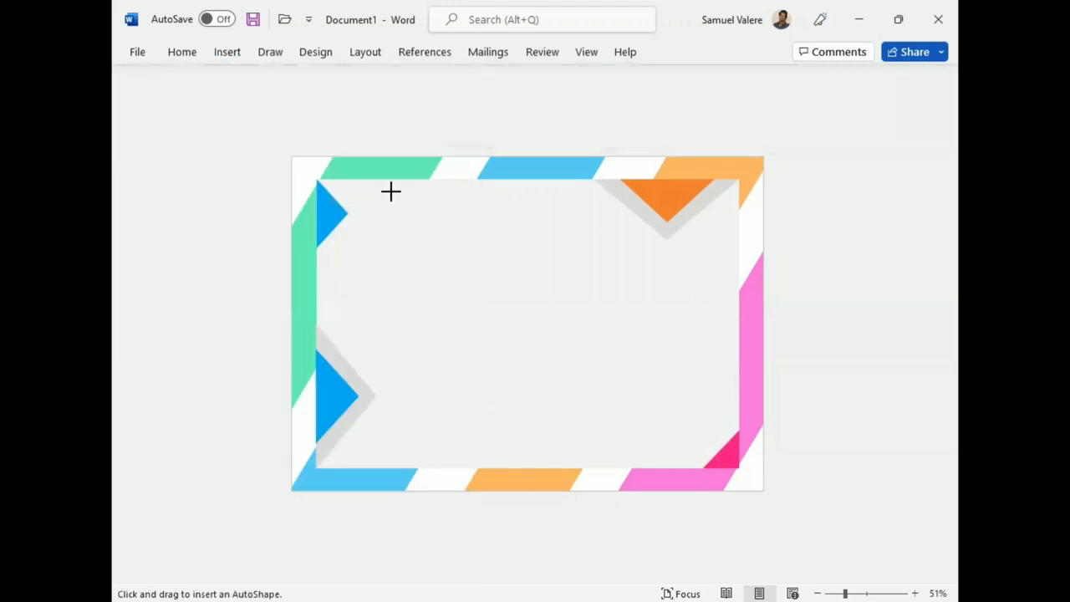
mouse_move(391, 192)
left_mouse_down()
mouse_move(351, 239)
mouse_move(353, 213)
left_mouse_up()
left_click(395, 235)
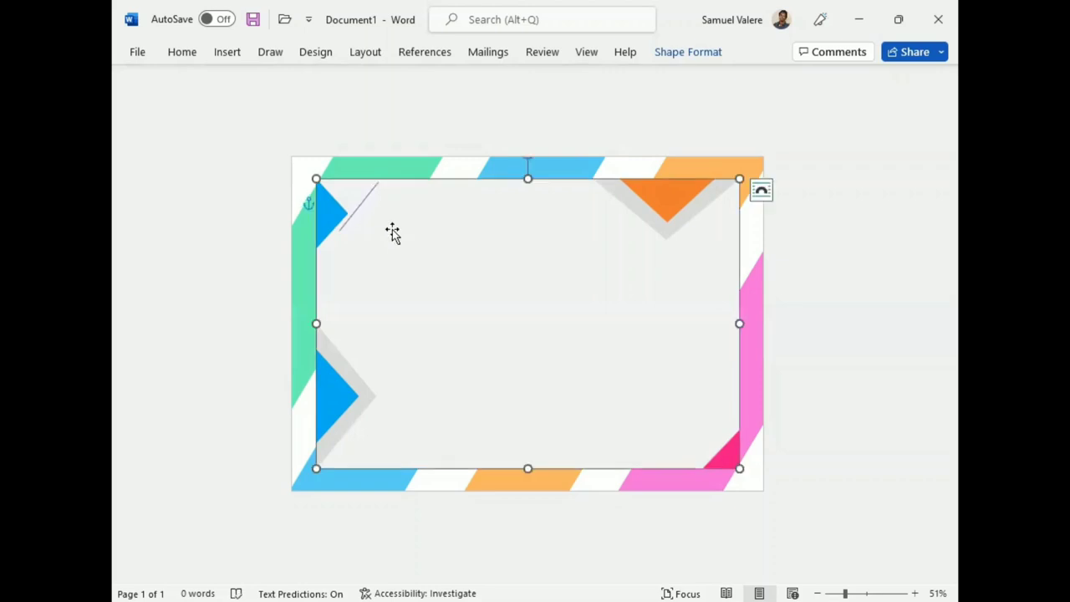
left_click(357, 208)
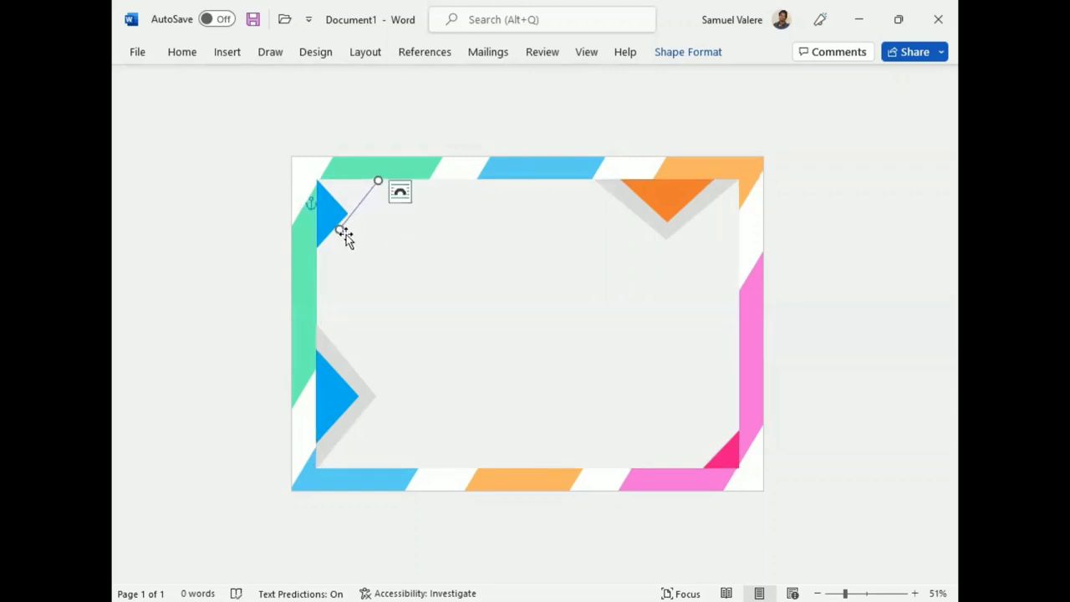
left_click_drag(362, 207, 342, 236)
- Give the diagonal line a 1 pt weight and a pink outline colour
left_click(682, 55)
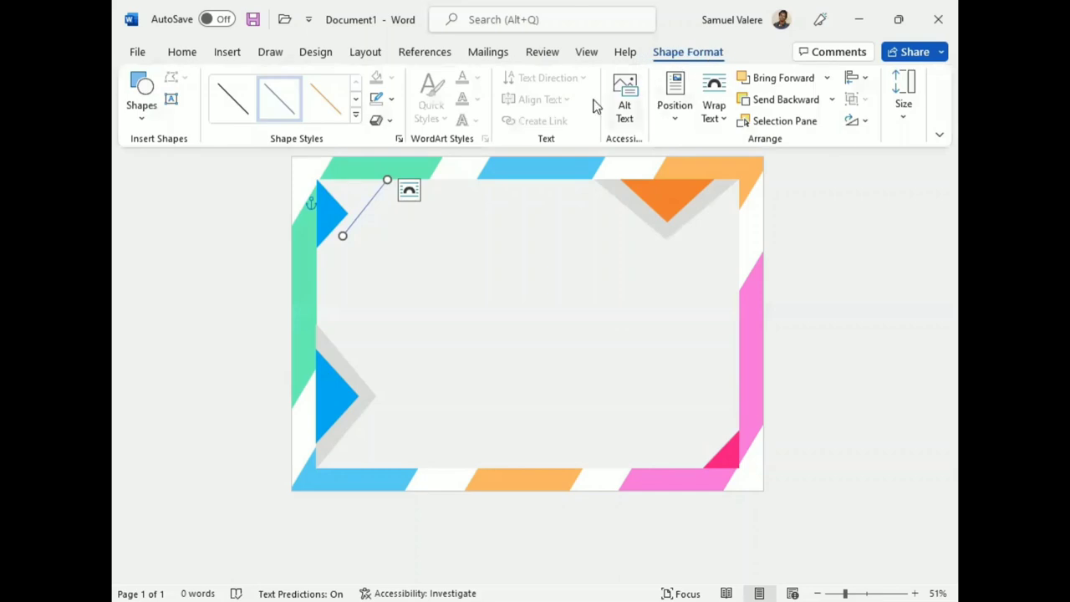
left_click(393, 99)
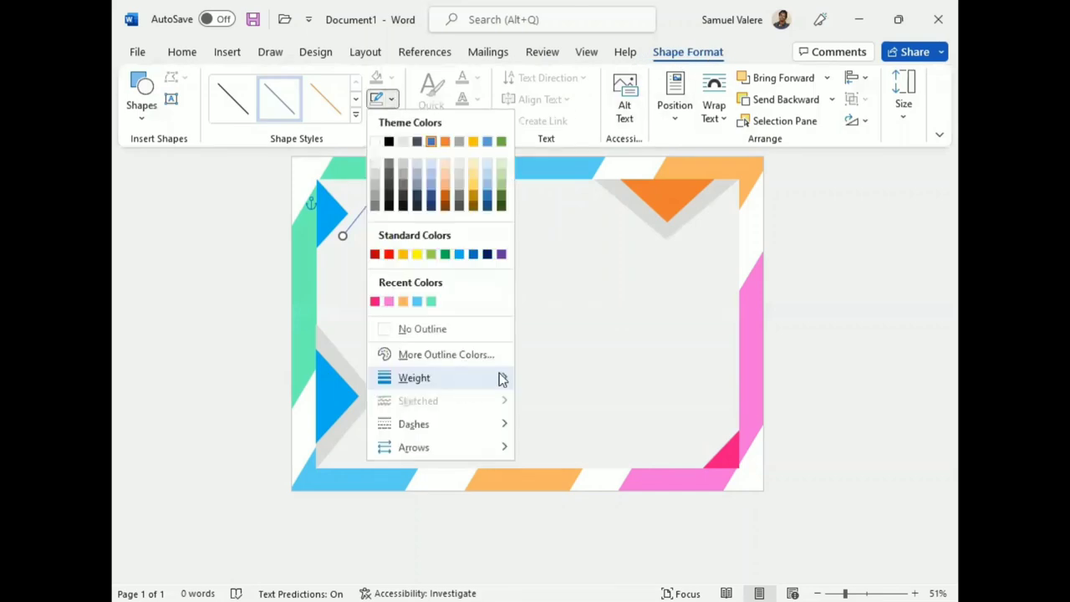
mouse_move(414, 378)
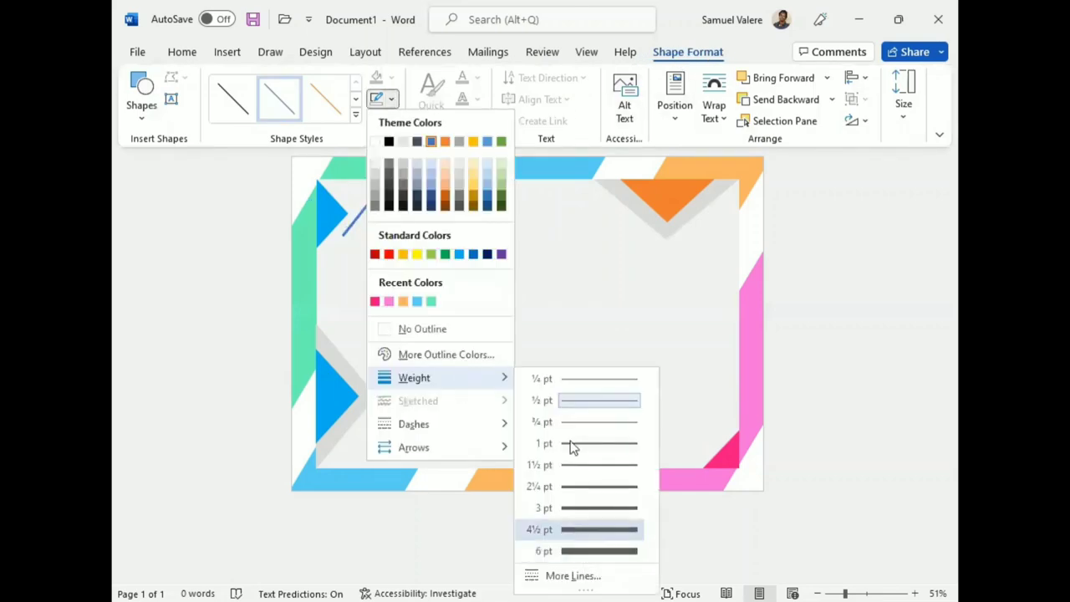
left_click(571, 448)
left_click(391, 100)
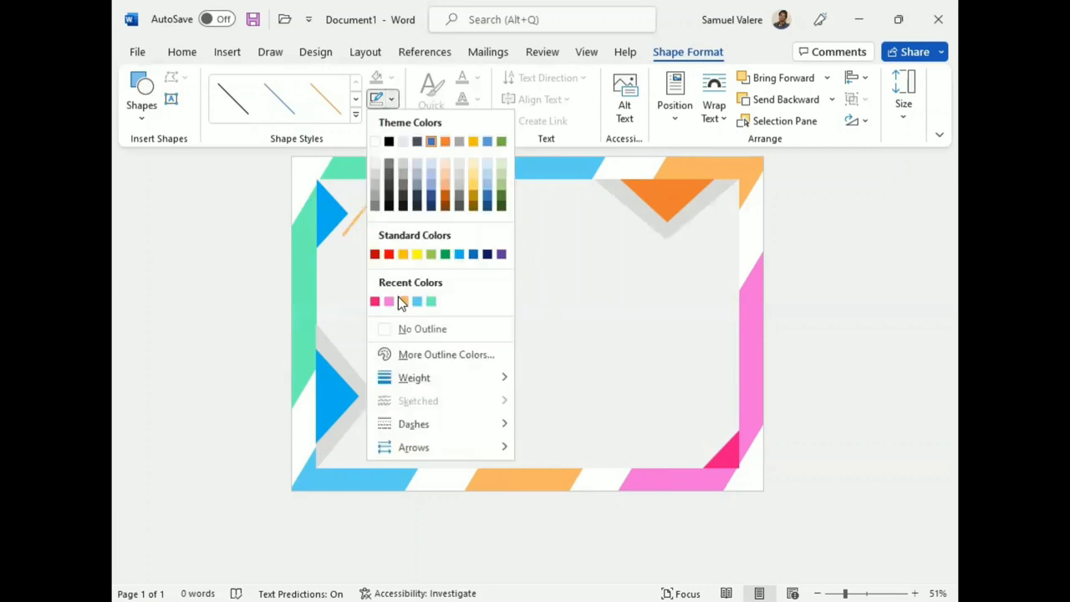
left_click(375, 301)
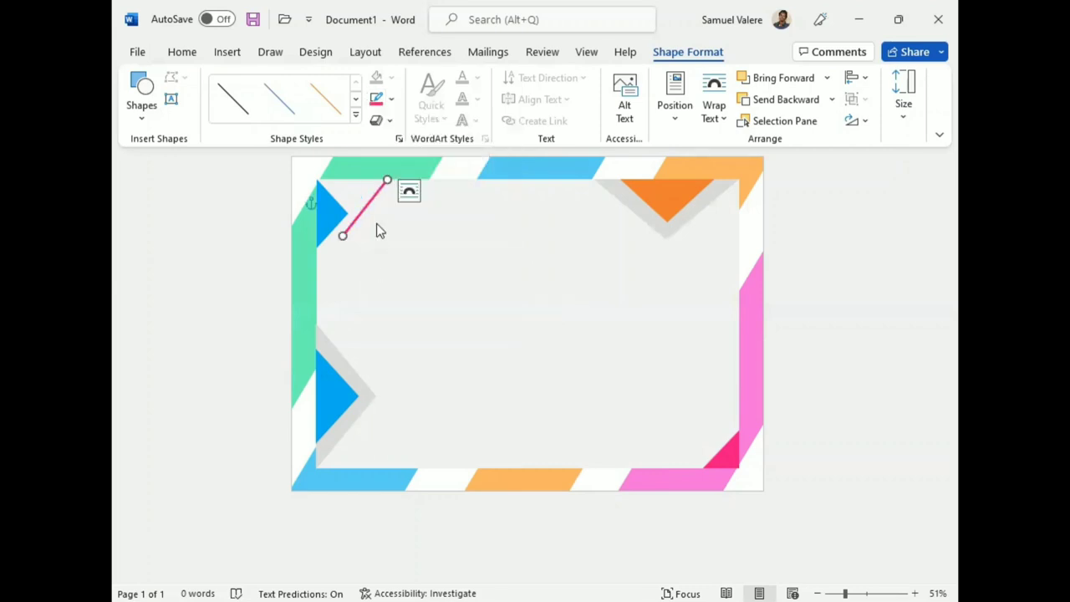
left_click(822, 266)
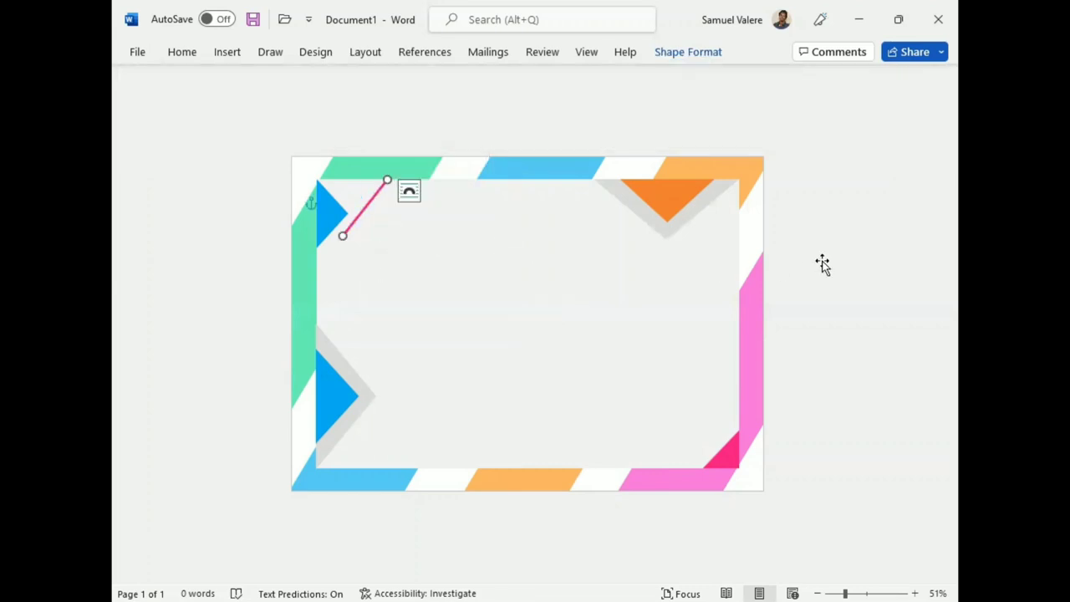
left_click(375, 204)
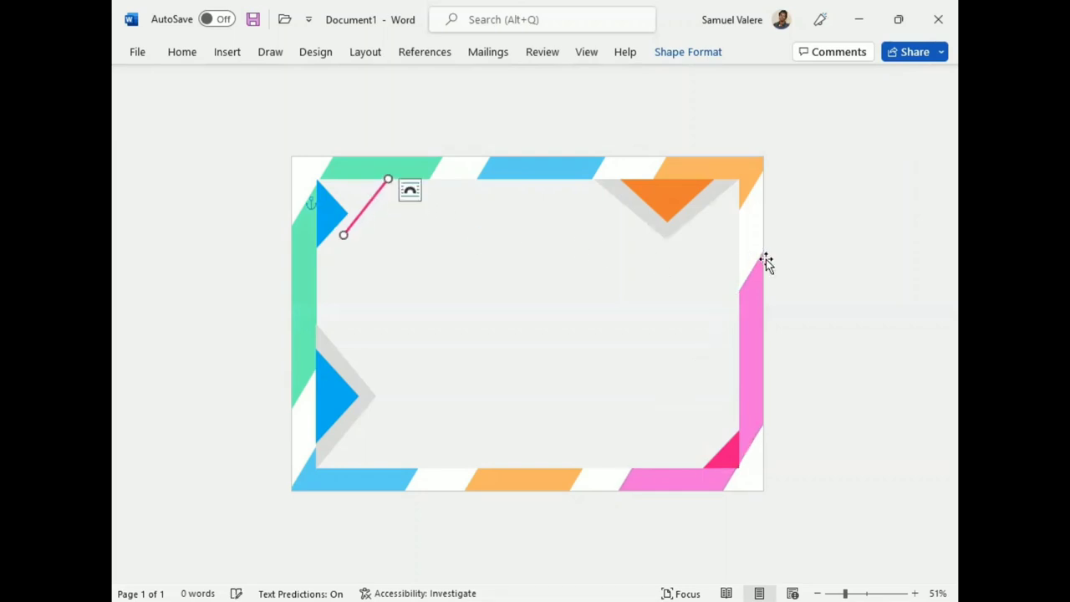
left_click(803, 259)
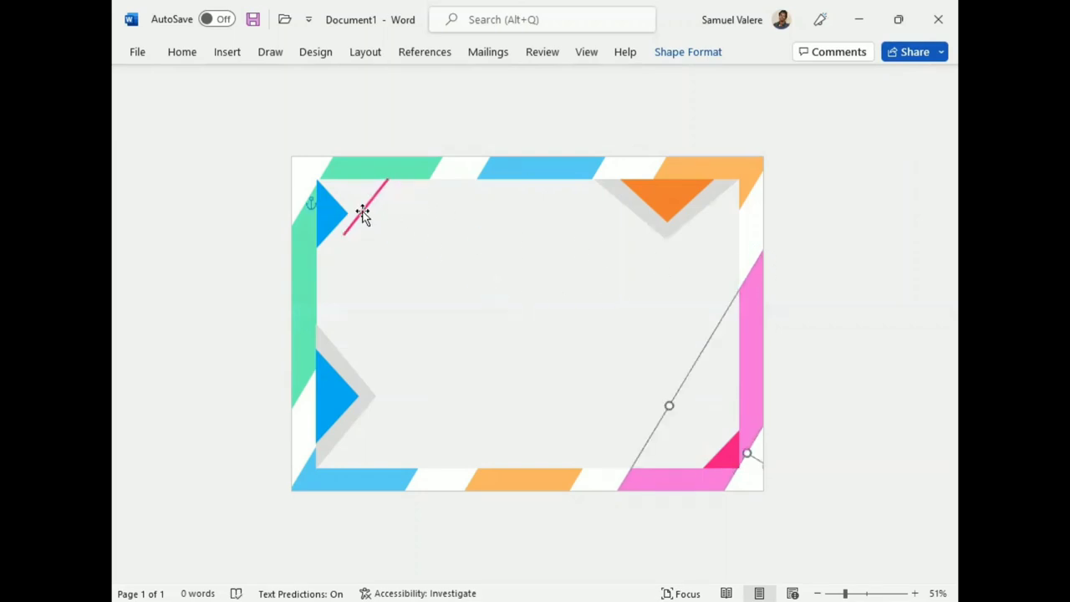
left_click(361, 214)
left_click(843, 267)
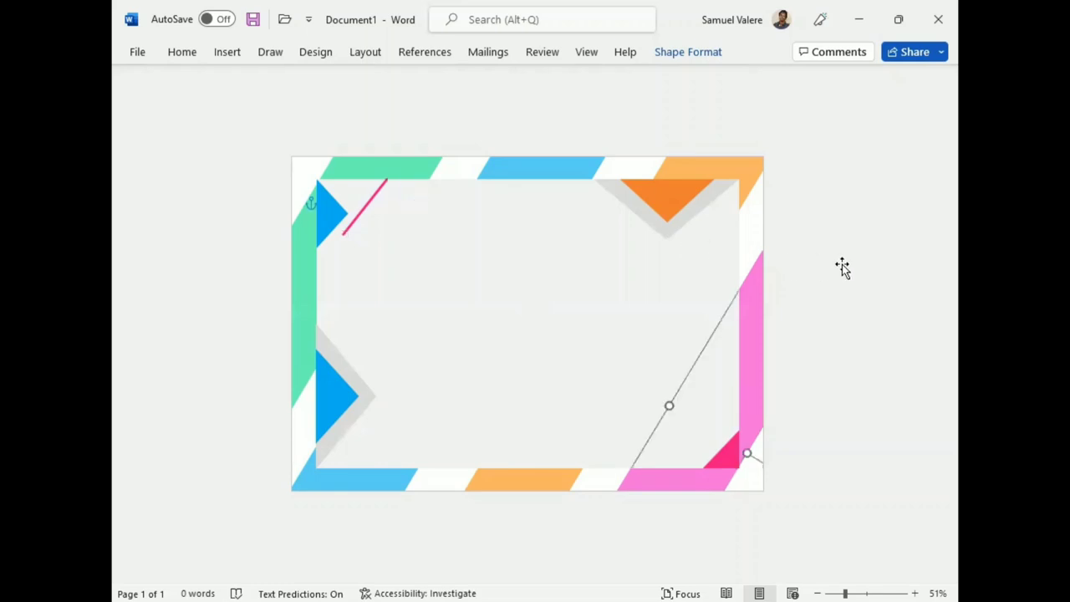
- Ctrl-drag a copy of the pink line into the top-right corner next to the orange triangle
left_click(365, 211)
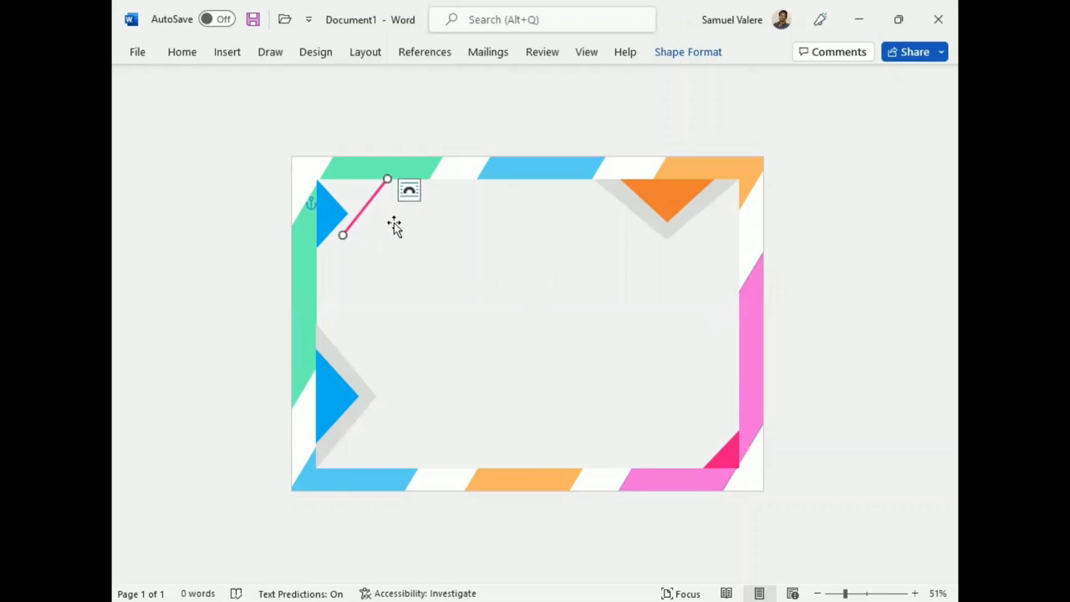
mouse_move(382, 214)
left_mouse_down()
mouse_move(511, 283)
mouse_move(707, 241)
left_mouse_up()
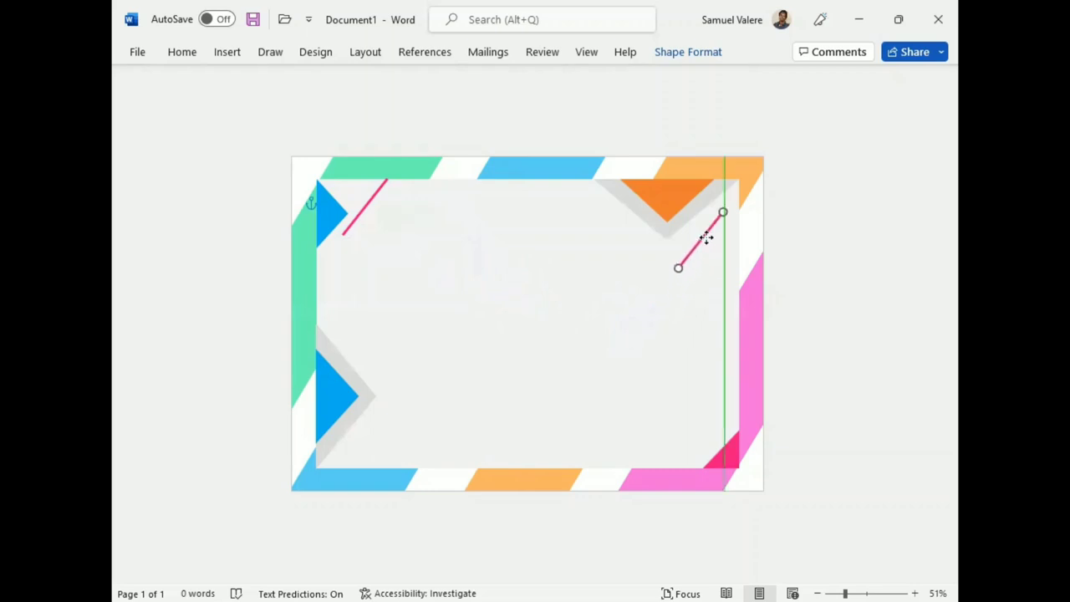
mouse_move(706, 241)
left_mouse_down()
mouse_move(719, 240)
mouse_move(688, 259)
mouse_move(707, 226)
left_mouse_up()
left_click_drag(713, 225, 716, 229)
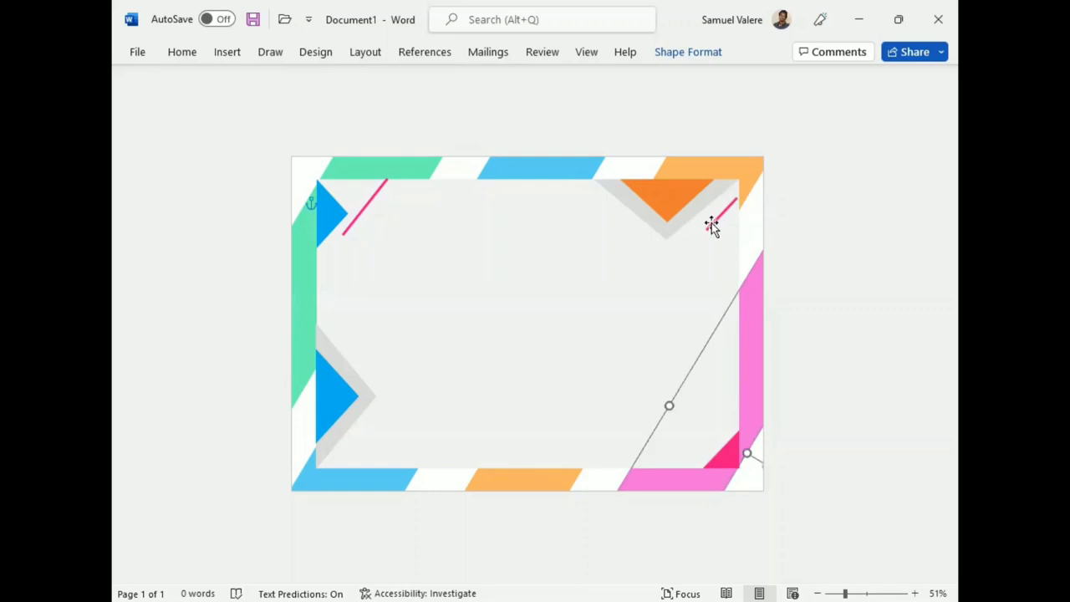
key("Tab")
left_click(709, 229)
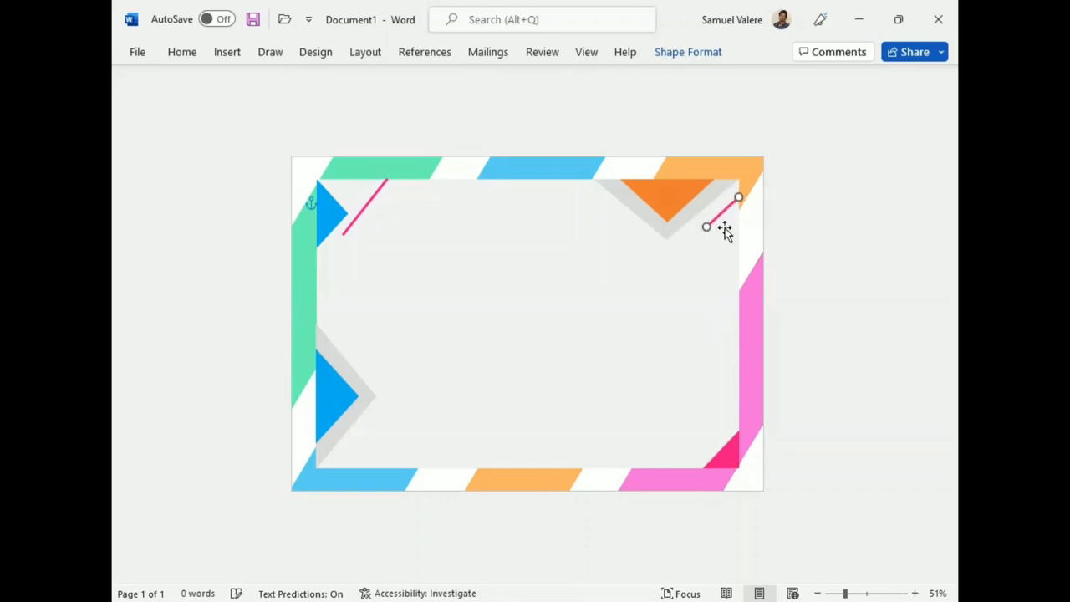
key("Tab")
- Recolour the top-right diagonal line blue
left_click(717, 217)
key("Tab")
left_click(723, 213)
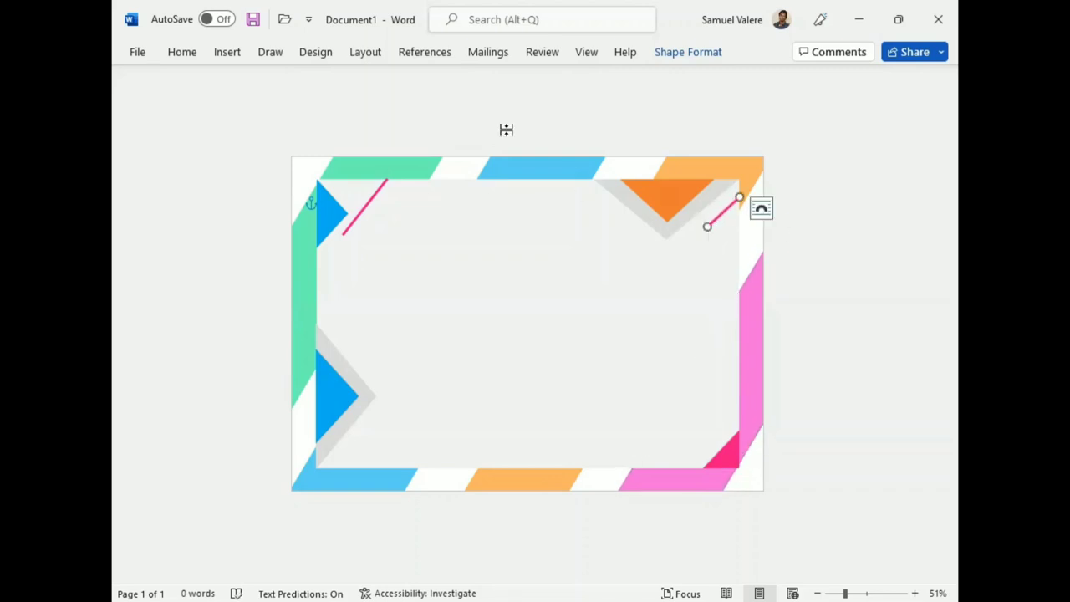
left_click(691, 55)
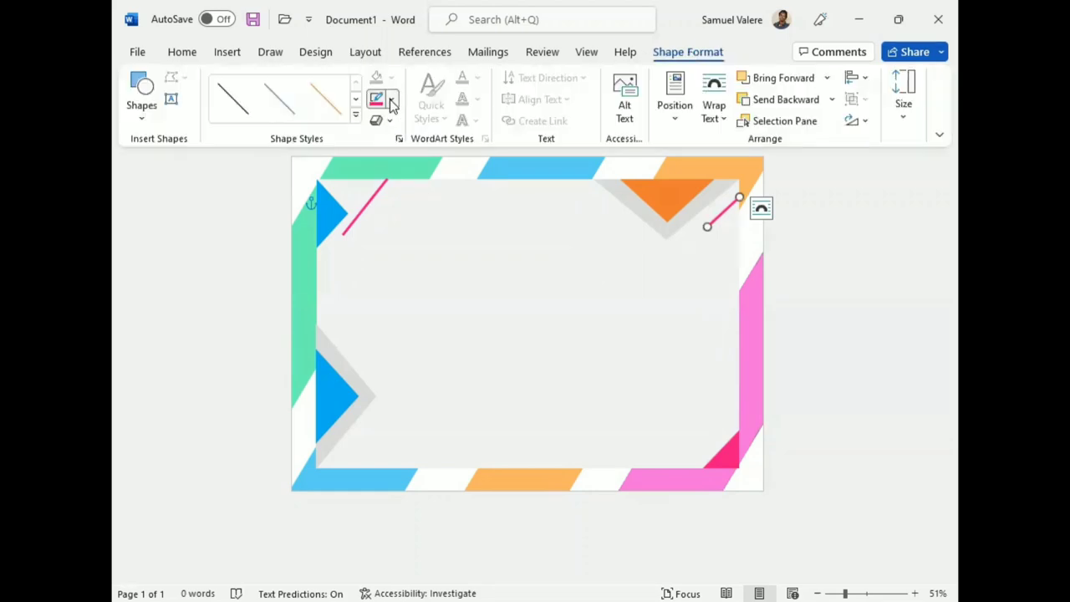
left_click(390, 98)
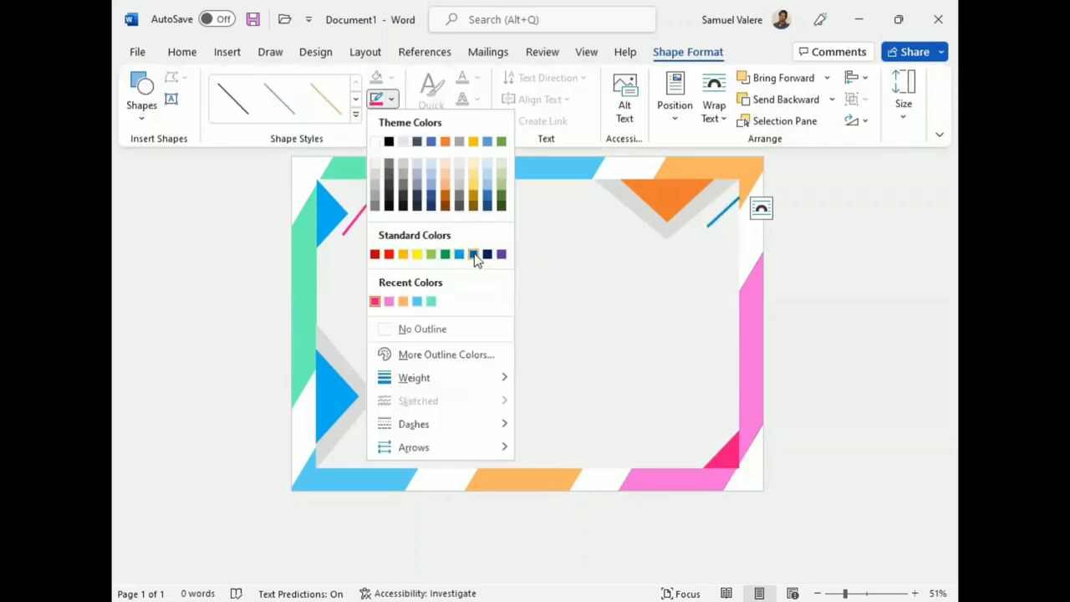
left_click(488, 142)
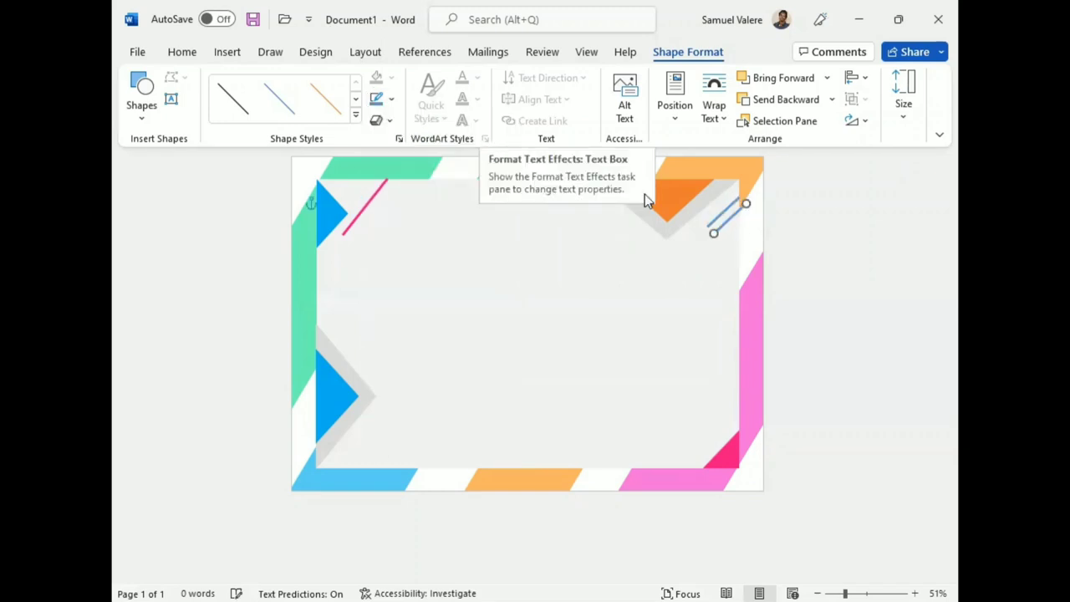
- Place a copy of the line beside the bottom-right pink triangle and make it light blue
mouse_move(710, 223)
left_mouse_down()
mouse_move(719, 439)
mouse_move(738, 431)
left_mouse_up()
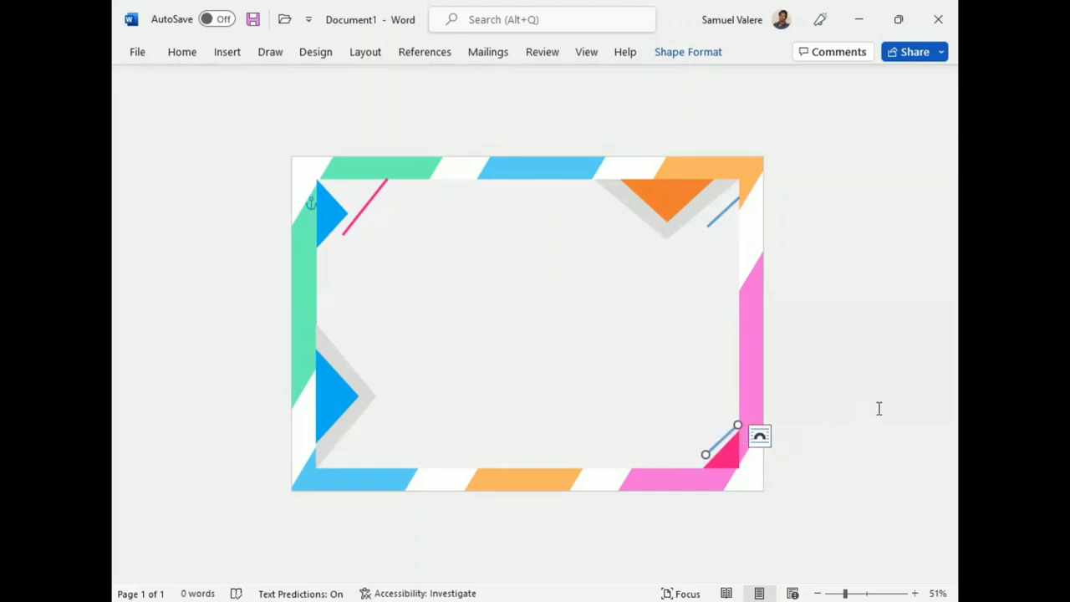
left_click(880, 409)
left_click(713, 441)
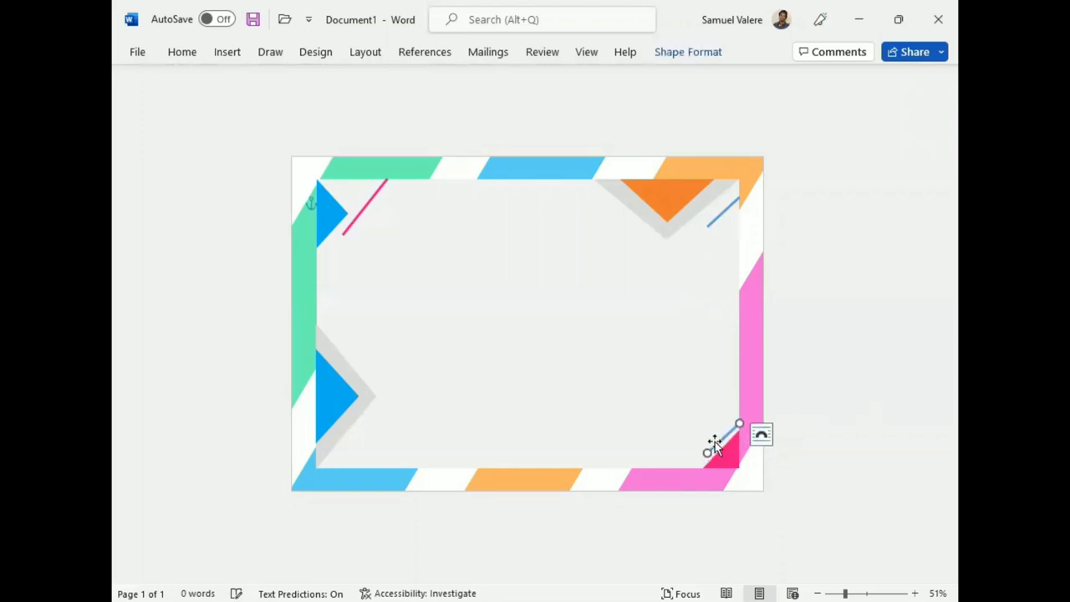
left_click(838, 445)
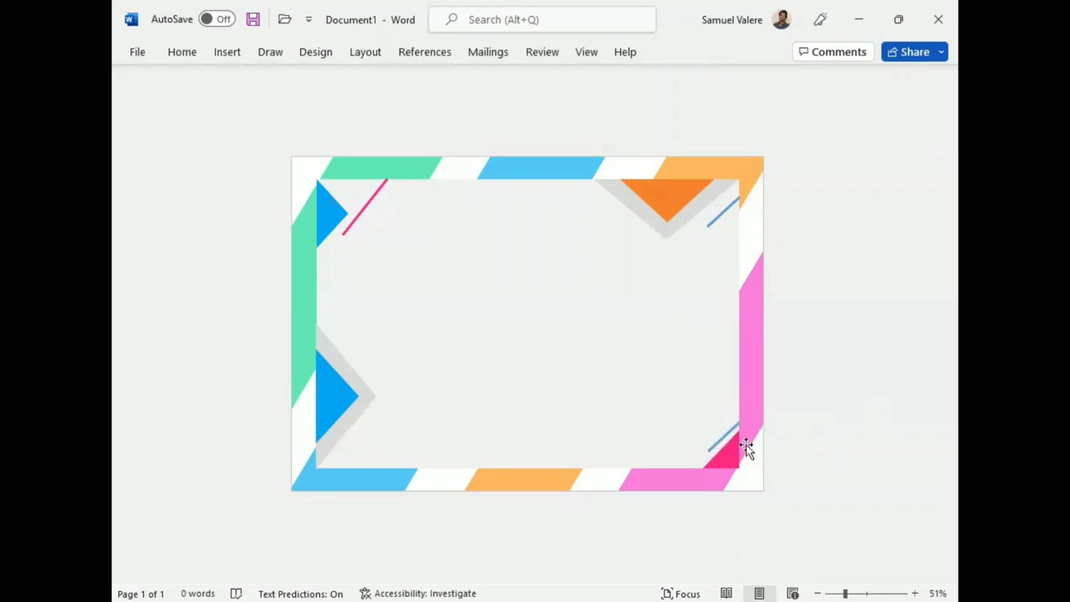
left_click(747, 449)
left_click(838, 431)
left_click(719, 438)
left_click(826, 429)
left_click(687, 52)
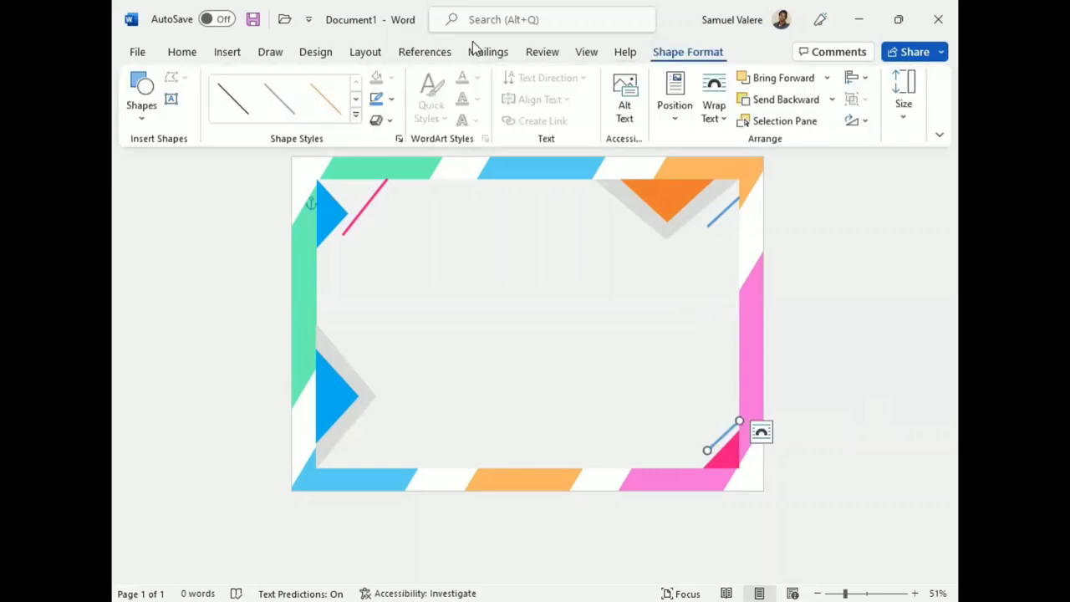
left_click(393, 99)
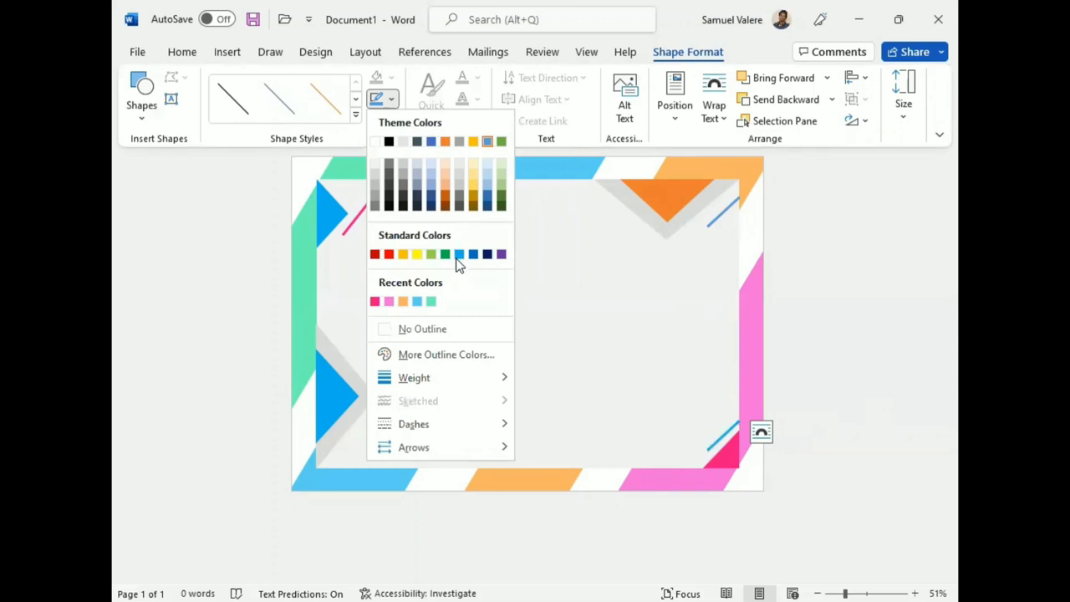
left_click(458, 254)
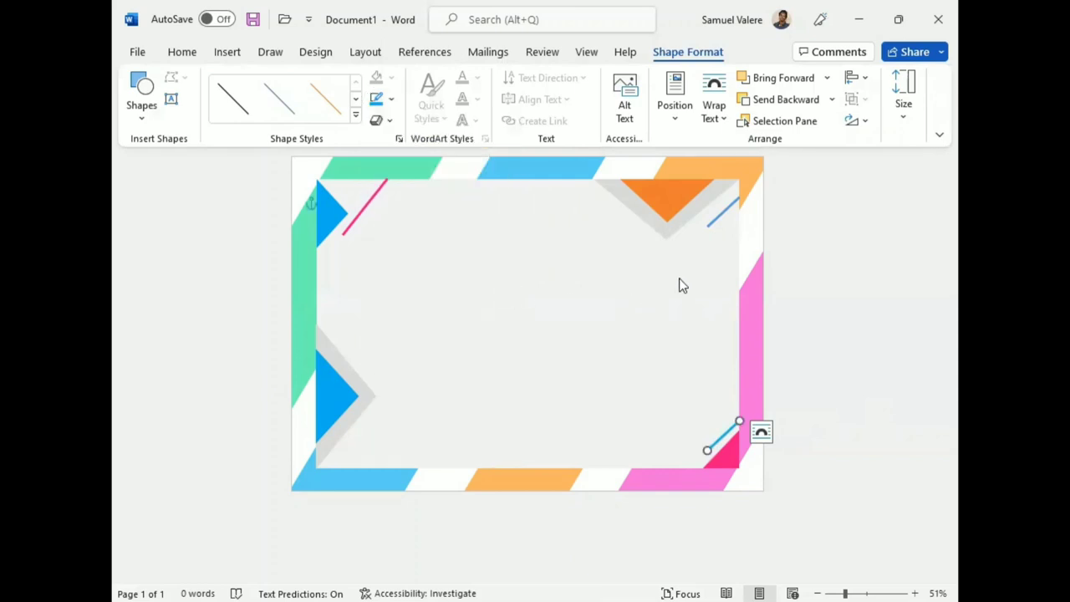
- Move a copy of the blue line into the bottom-left corner beneath the lower blue triangle
left_click_drag(719, 442, 351, 444)
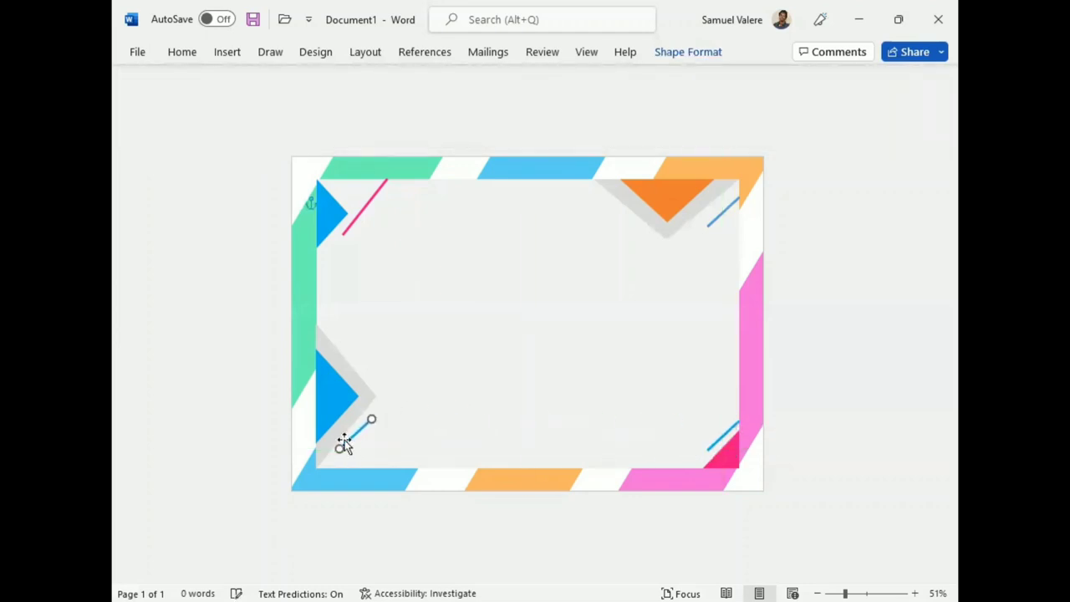
mouse_move(351, 445)
left_mouse_down()
mouse_move(350, 457)
mouse_move(360, 446)
left_mouse_up()
left_click(361, 452)
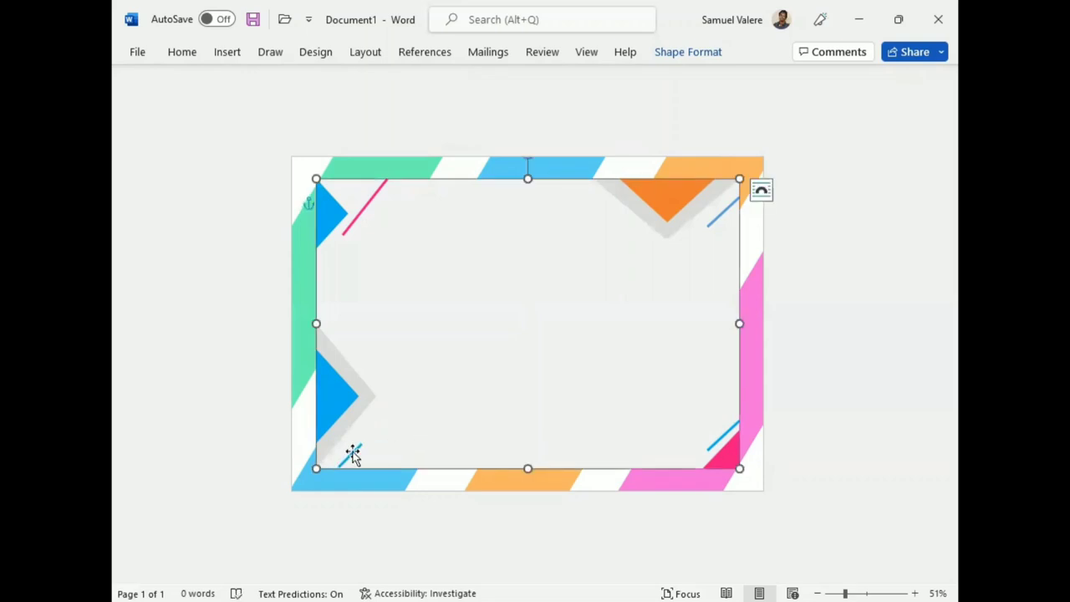
left_click(351, 455)
left_click(352, 458)
left_click(351, 458)
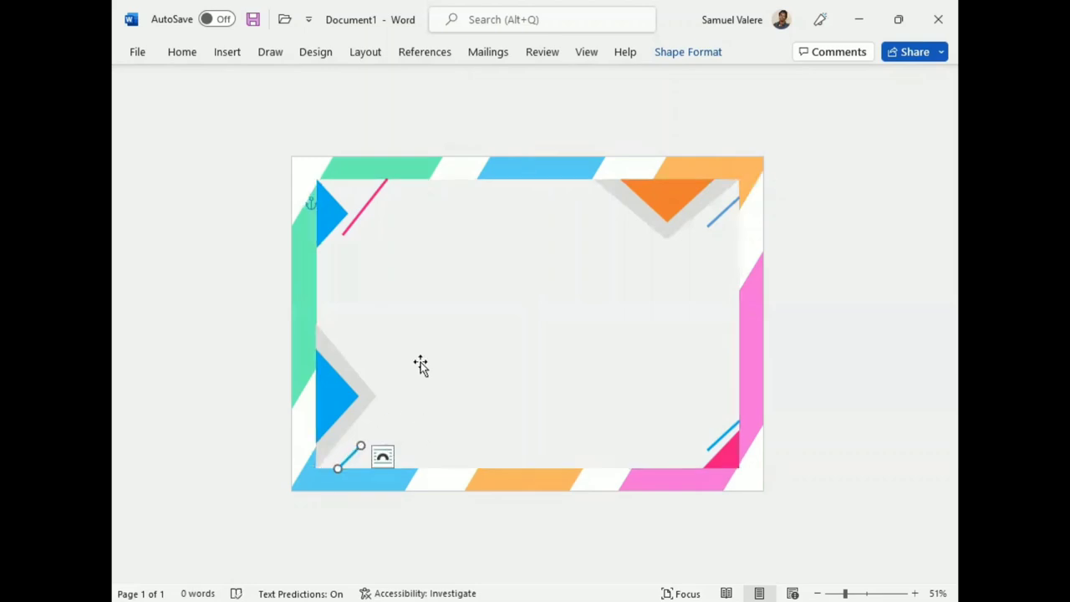
- Recolour the bottom-left diagonal line orange
left_click(692, 56)
left_click(391, 99)
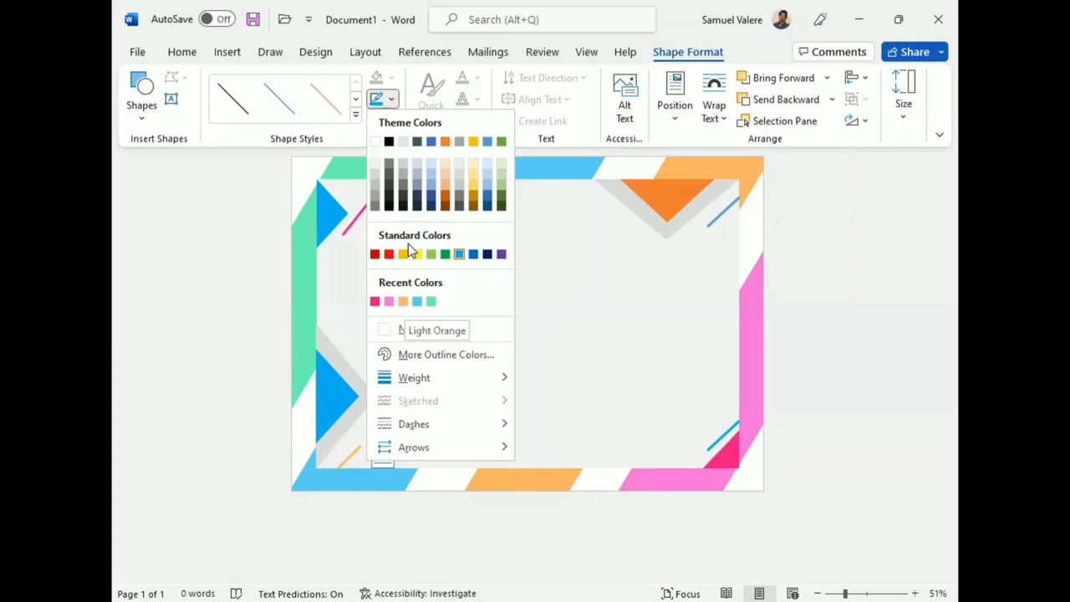
left_click(416, 301)
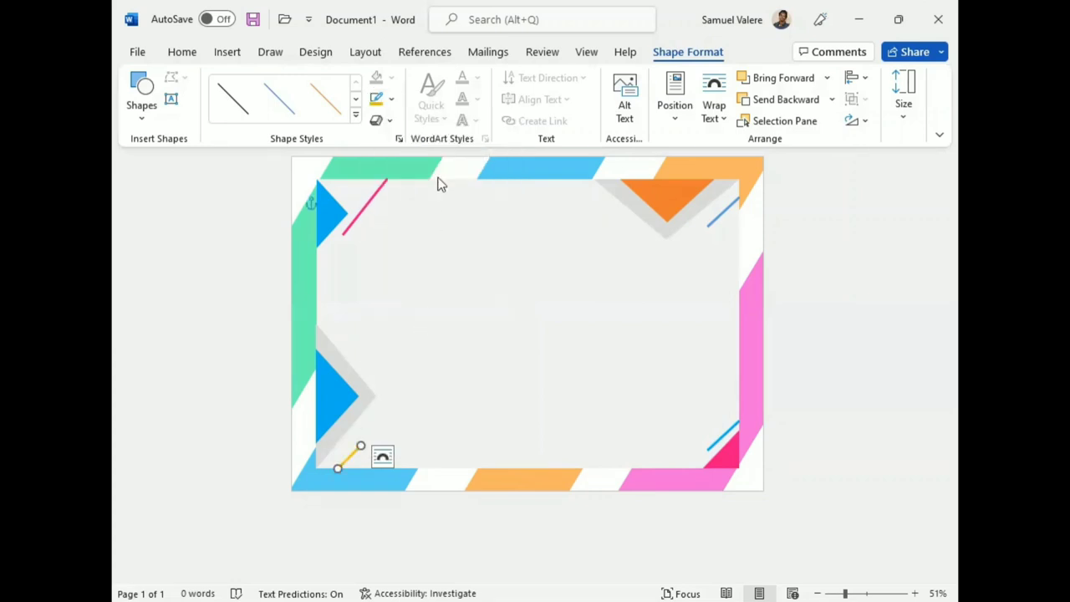
left_click(392, 100)
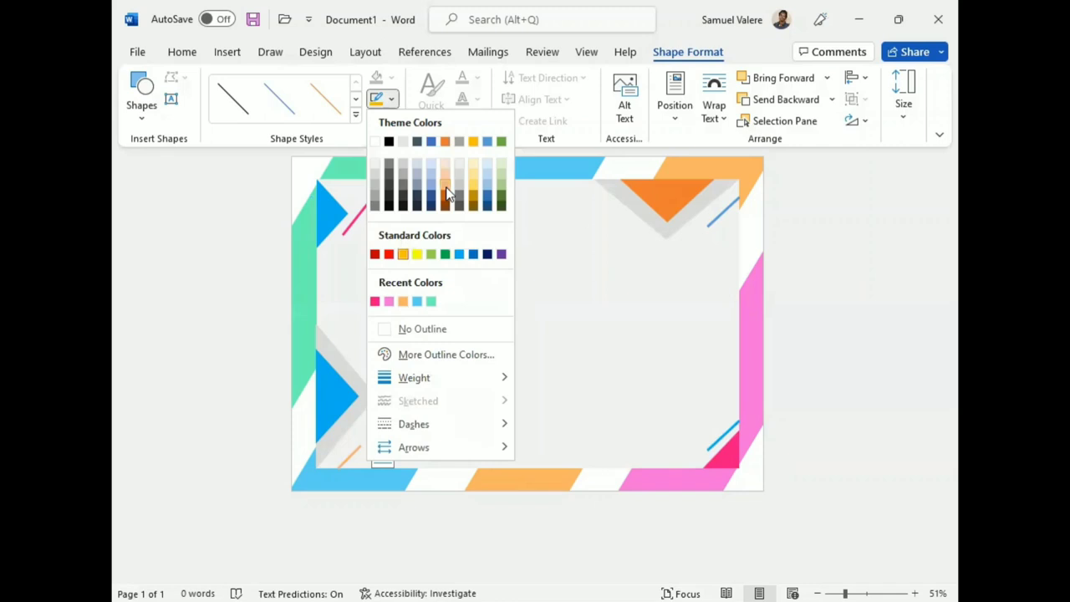
left_click(446, 142)
left_click(857, 352)
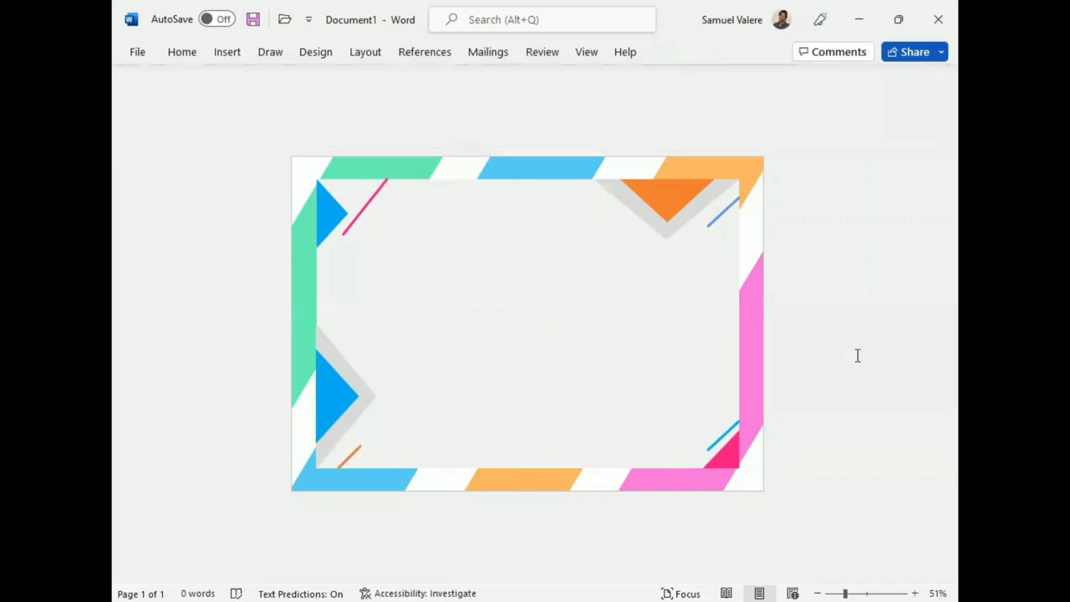
left_click(346, 459)
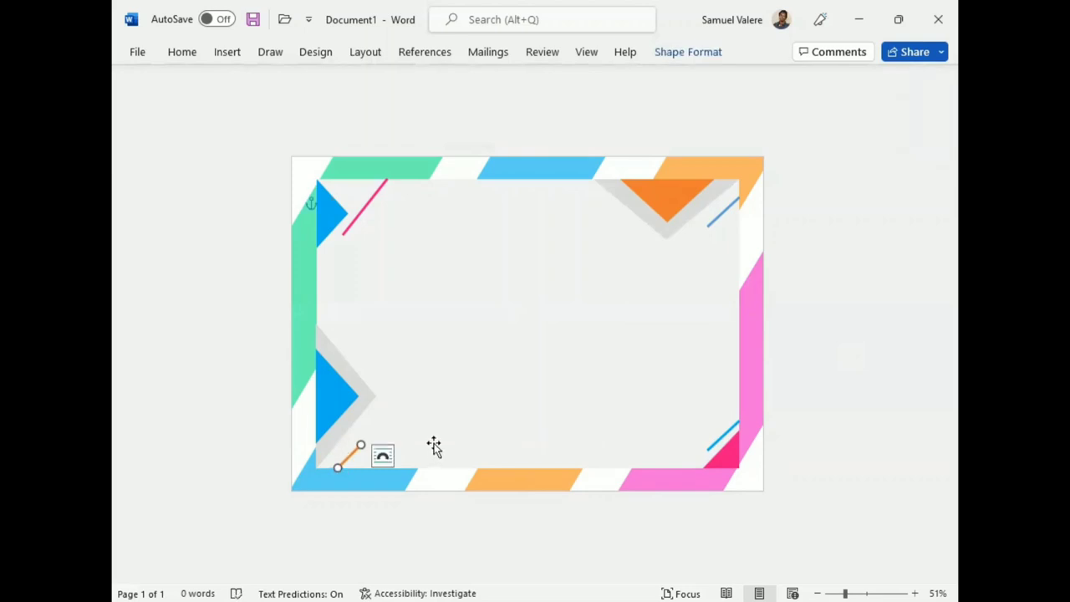
- Drag the grey triangle out from behind the orange one to the panel's top centre
left_click(661, 239)
left_click(664, 227)
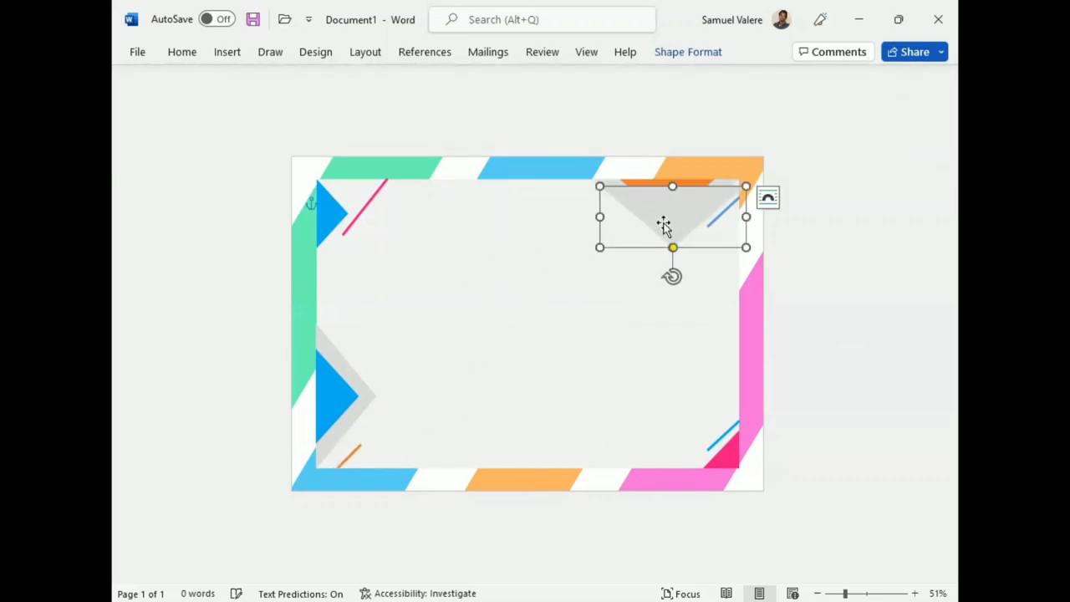
left_click_drag(664, 227, 502, 218)
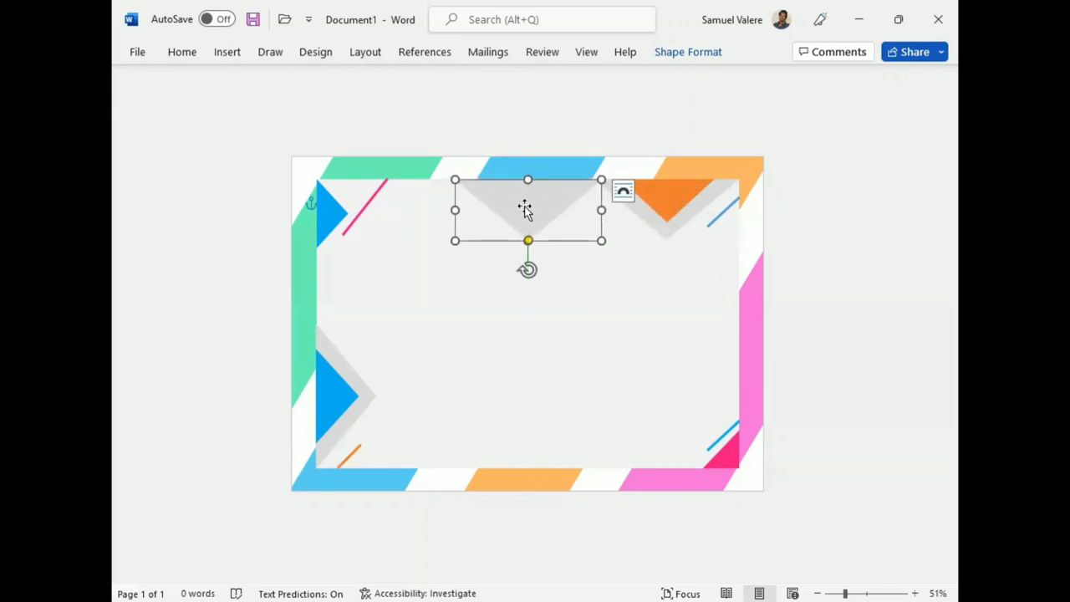
mouse_move(527, 209)
left_mouse_down()
mouse_move(505, 209)
mouse_move(504, 197)
left_mouse_up()
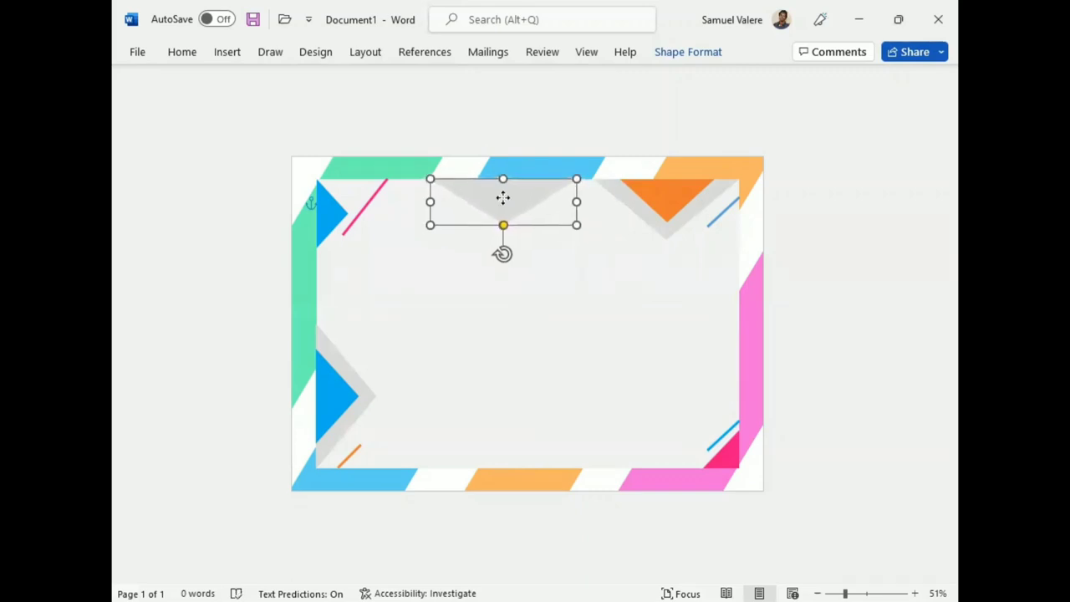
mouse_move(504, 197)
left_mouse_down()
mouse_move(501, 216)
mouse_move(500, 179)
mouse_move(499, 194)
left_mouse_up()
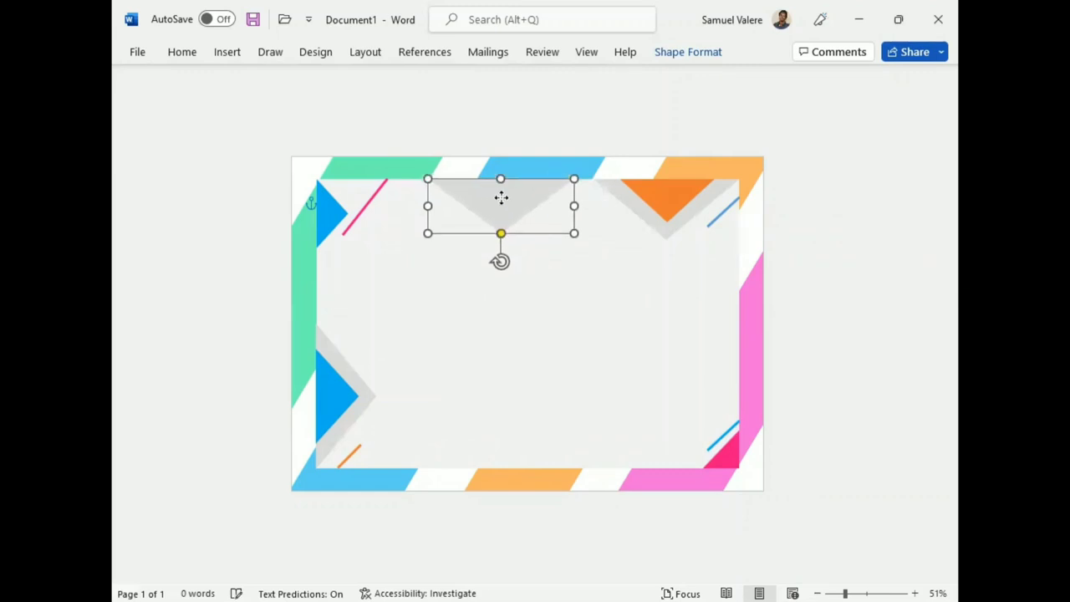
left_click(841, 255)
left_click(485, 191)
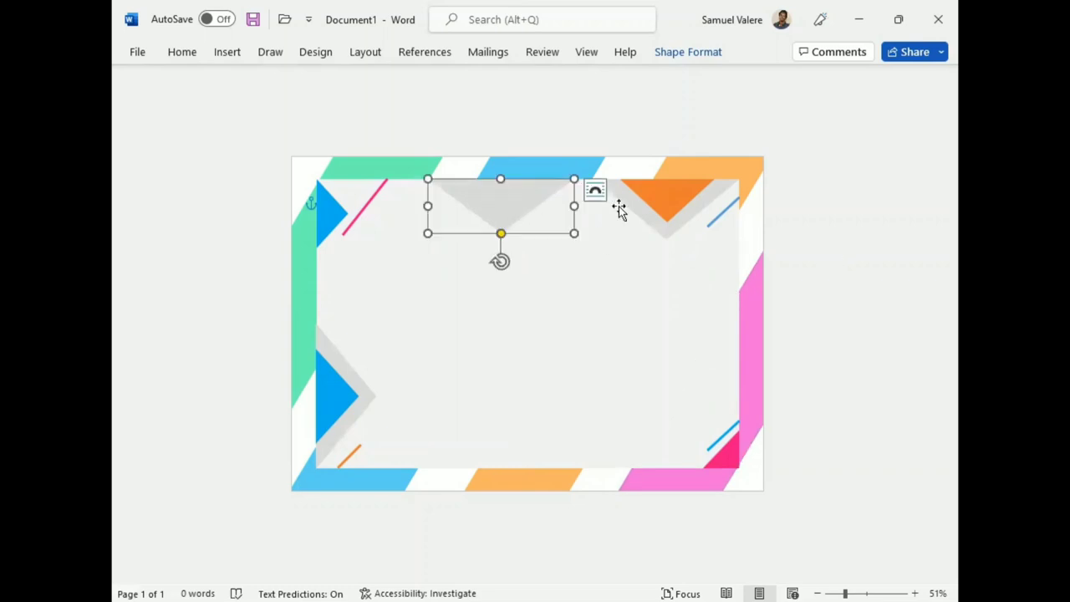
- Change the grey triangle's fill to Light Gray
left_click(688, 53)
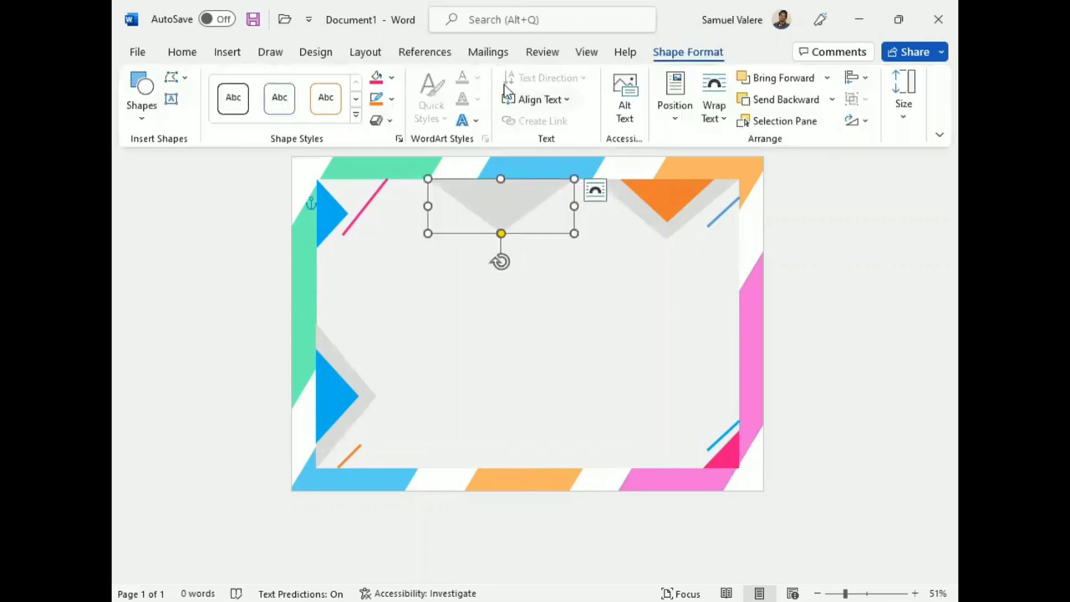
left_click(390, 78)
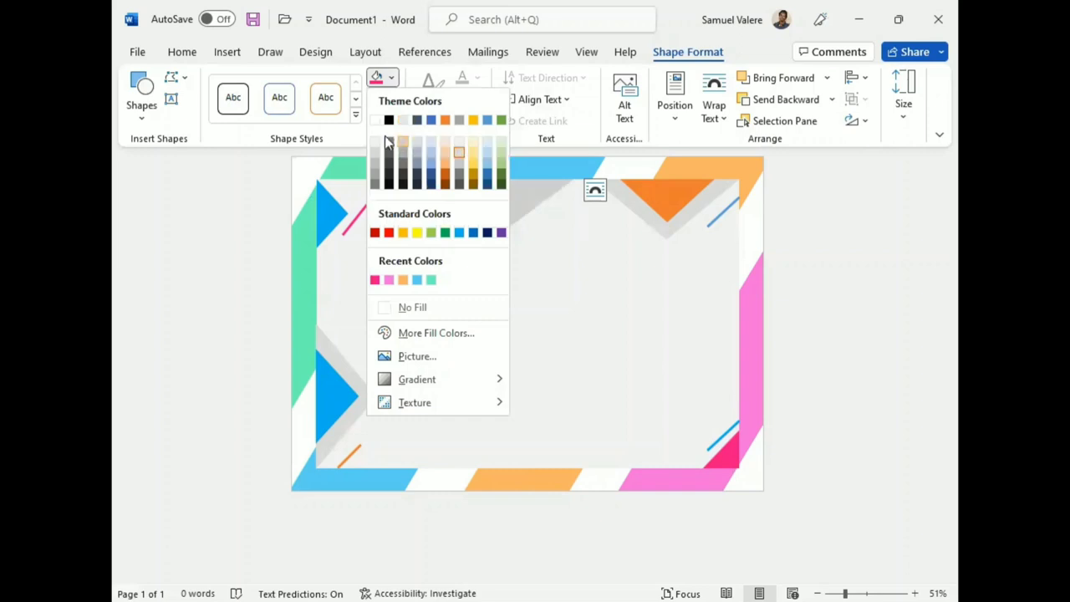
left_click(460, 144)
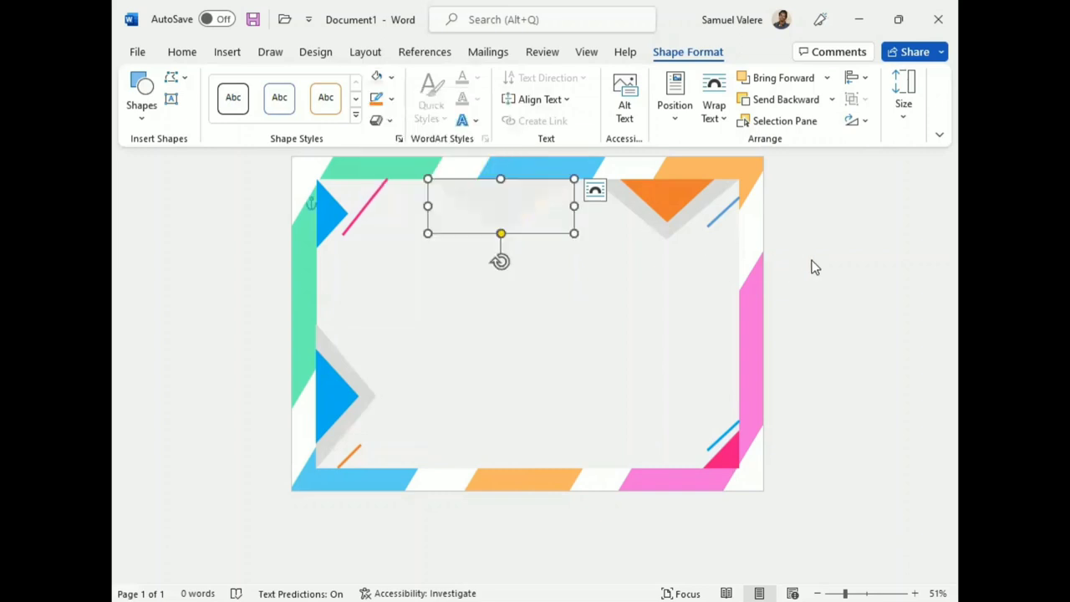
left_click(869, 306)
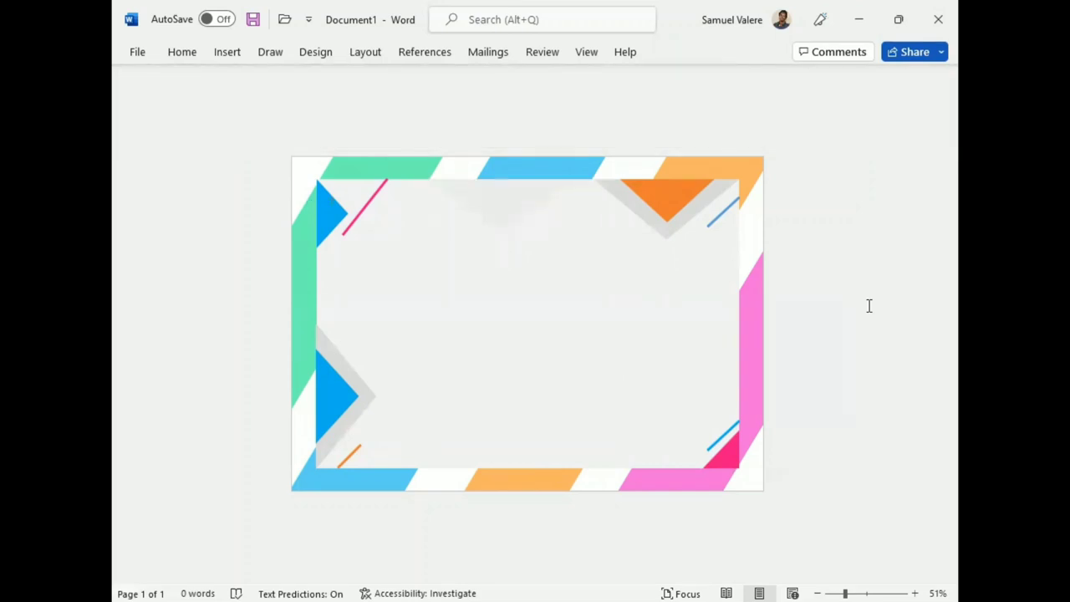
- Draw a text box near the top for the word Certificate and centre it
left_click(228, 51)
left_click(306, 79)
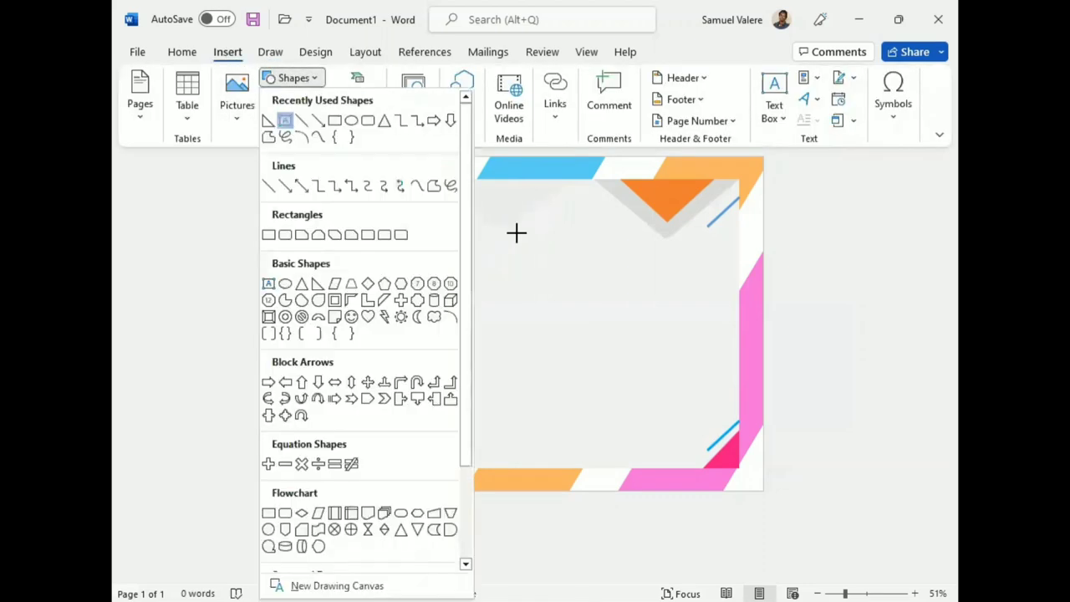
left_click_drag(413, 237, 628, 290)
type("Certificate")
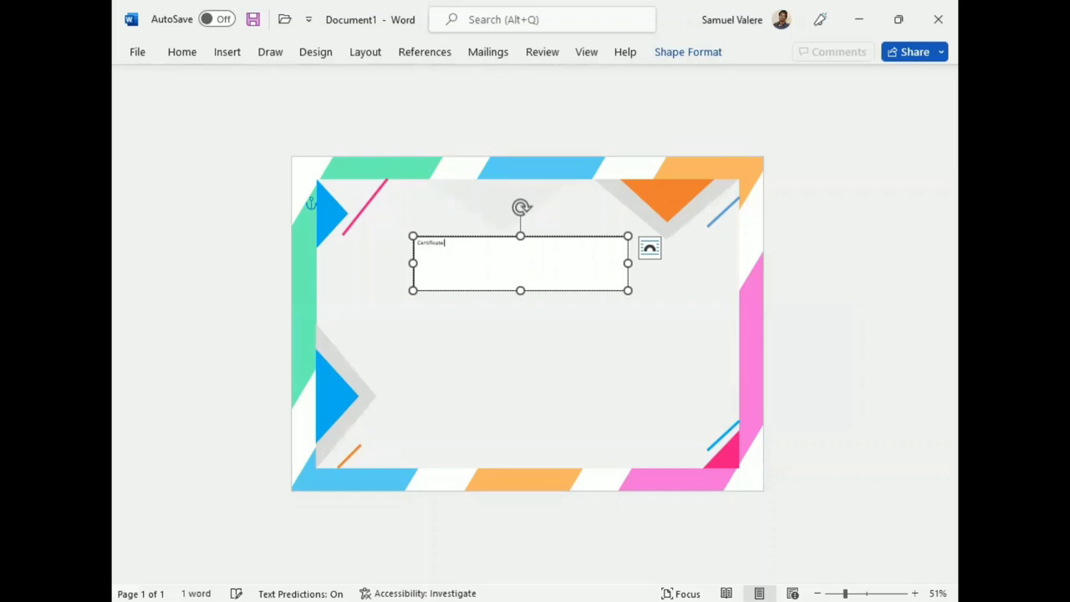
double_click(434, 244)
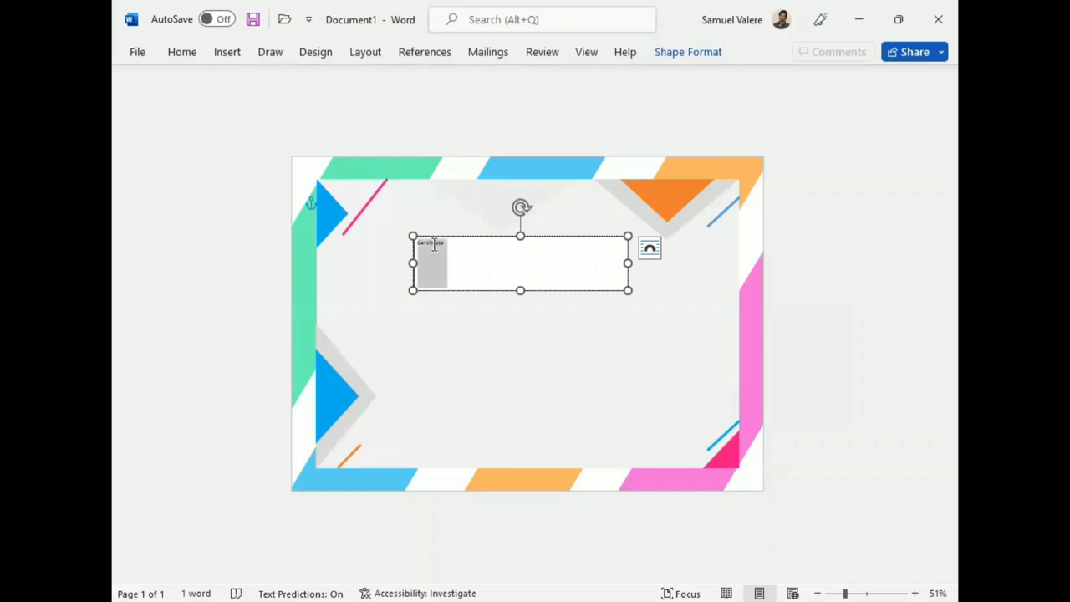
left_click(228, 52)
left_click(182, 52)
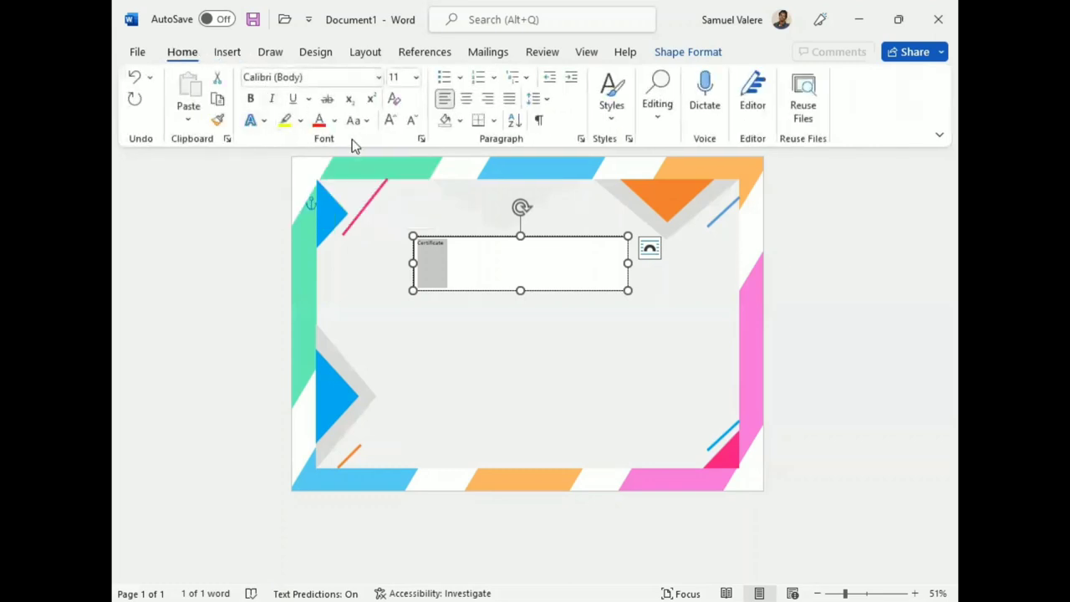
left_click(391, 121)
left_click(391, 120)
left_click(466, 99)
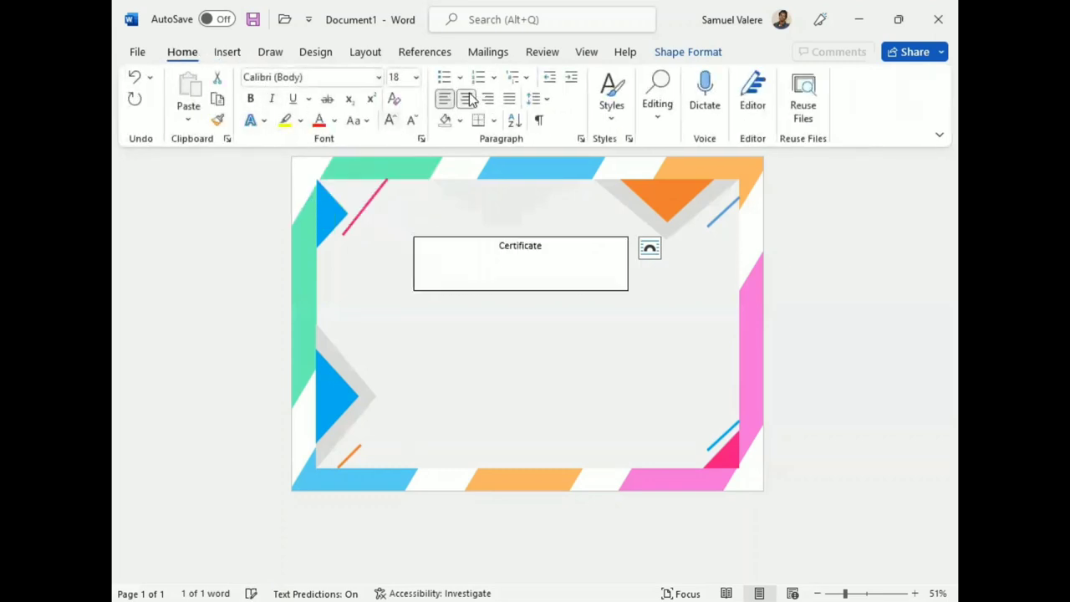
- Set the title to Bernard MT Condensed, all capitals, at 65 pt
left_click(314, 76)
type("Bernard MT Condensed")
key("Return")
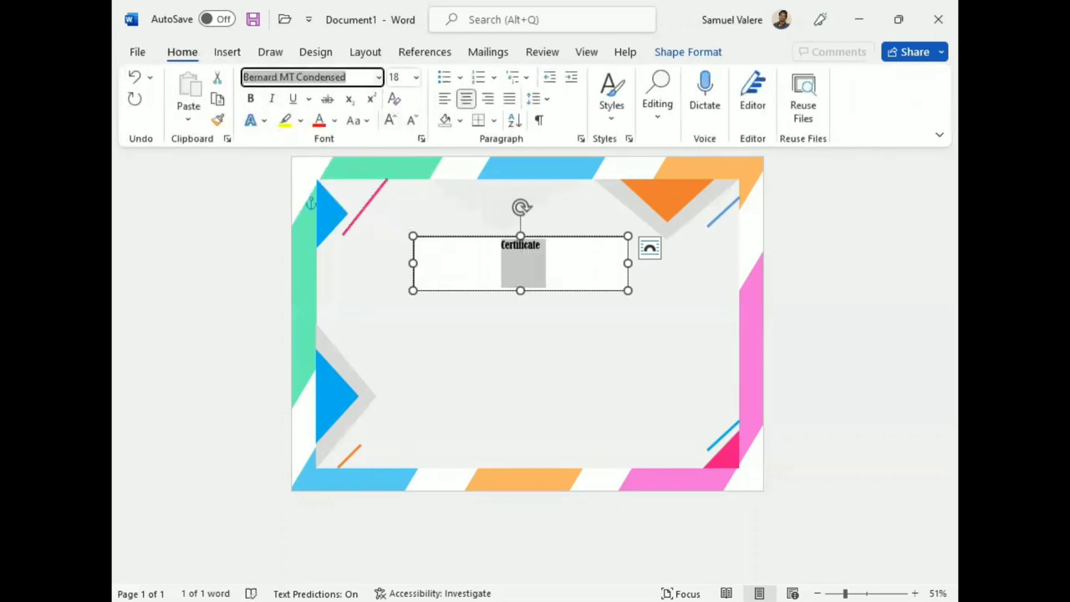
left_click(391, 122)
left_click(391, 122)
left_click(391, 122)
left_click(391, 122)
left_click(392, 123)
left_click(391, 122)
left_click(391, 122)
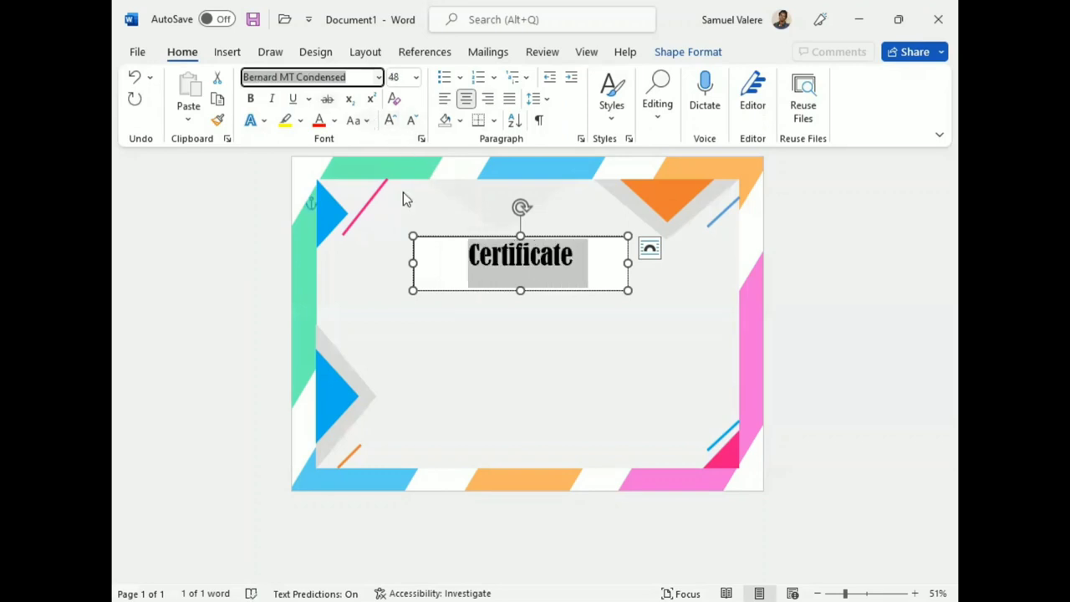
key("shift+F3")
key("ctrl+shift+period")
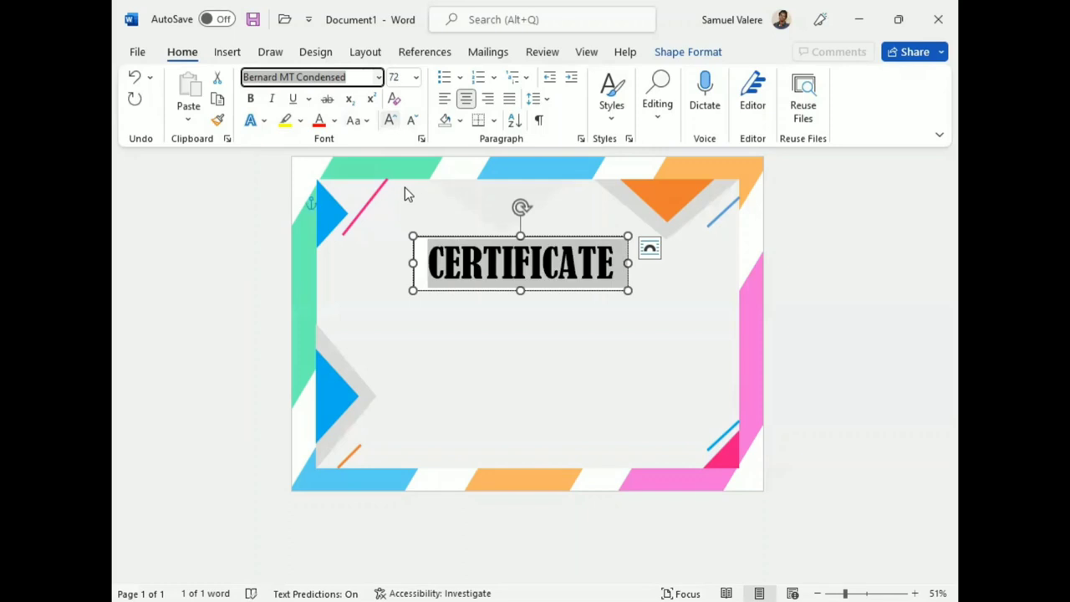
key("Tab")
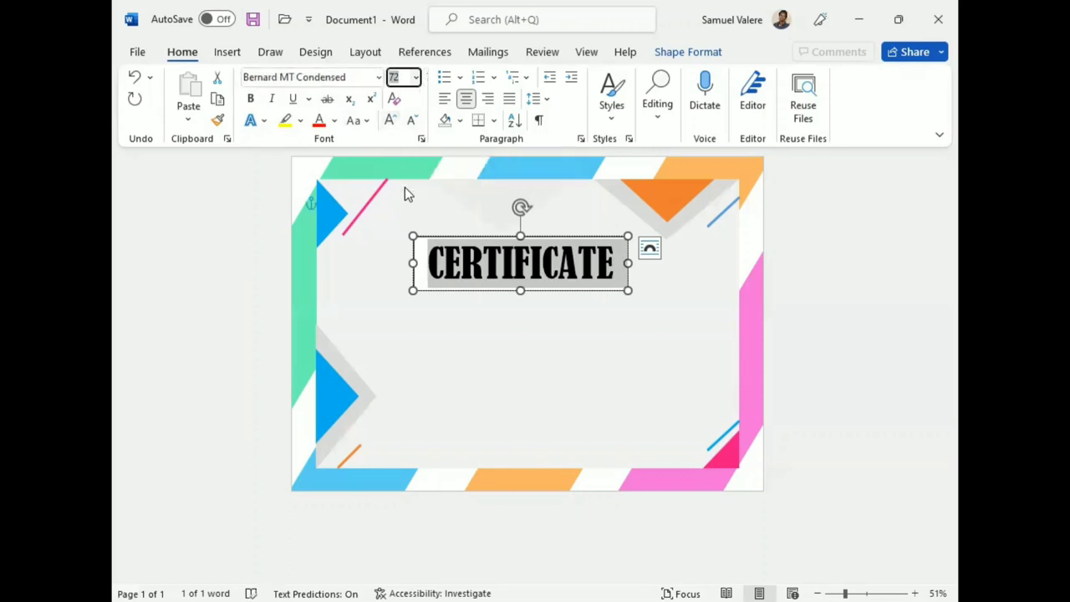
type("65")
key("Return")
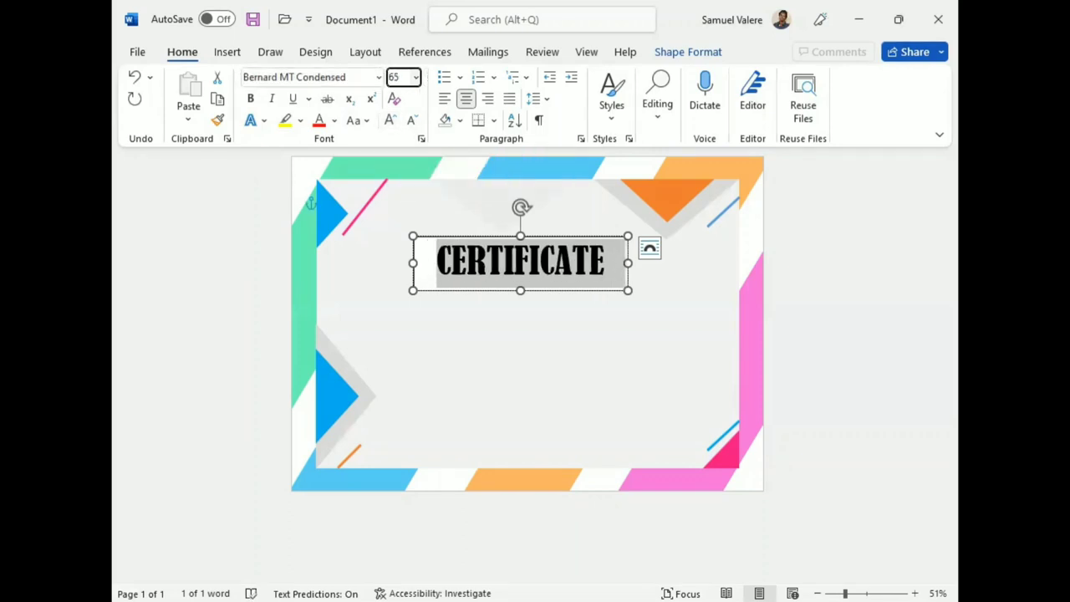
- Expand the title's character spacing by 3 pt in the Font dialog
key("ctrl+d")
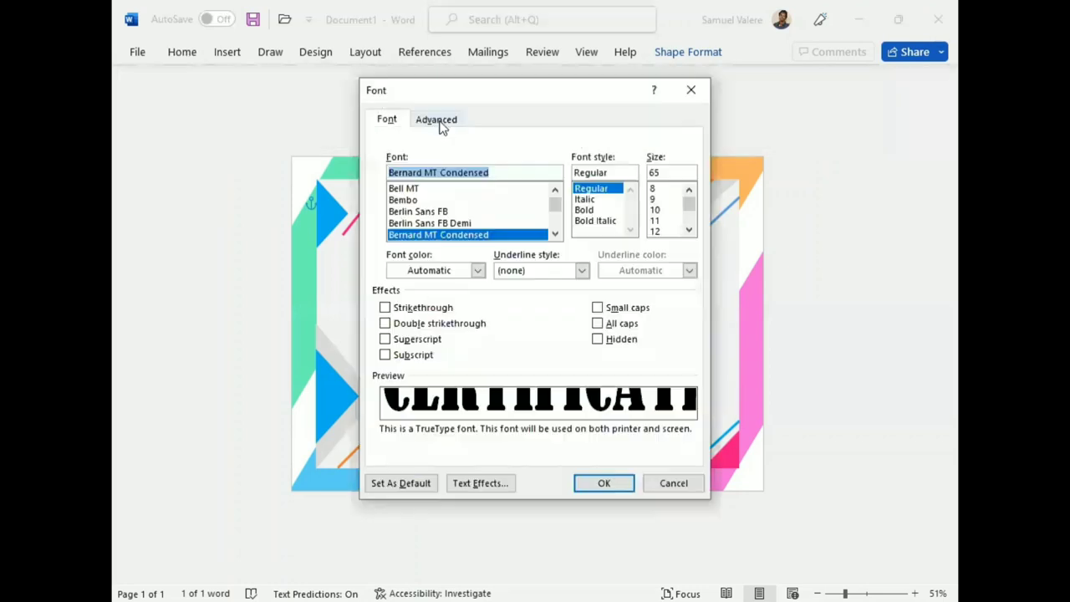
left_click(438, 122)
left_click(542, 179)
left_click(505, 204)
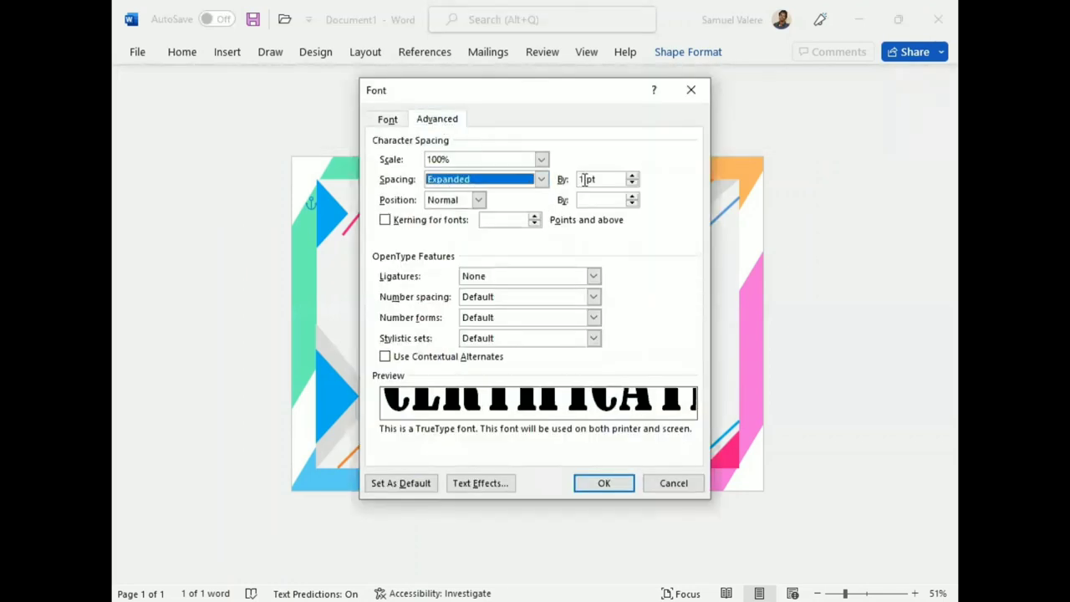
double_click(583, 180)
type("3")
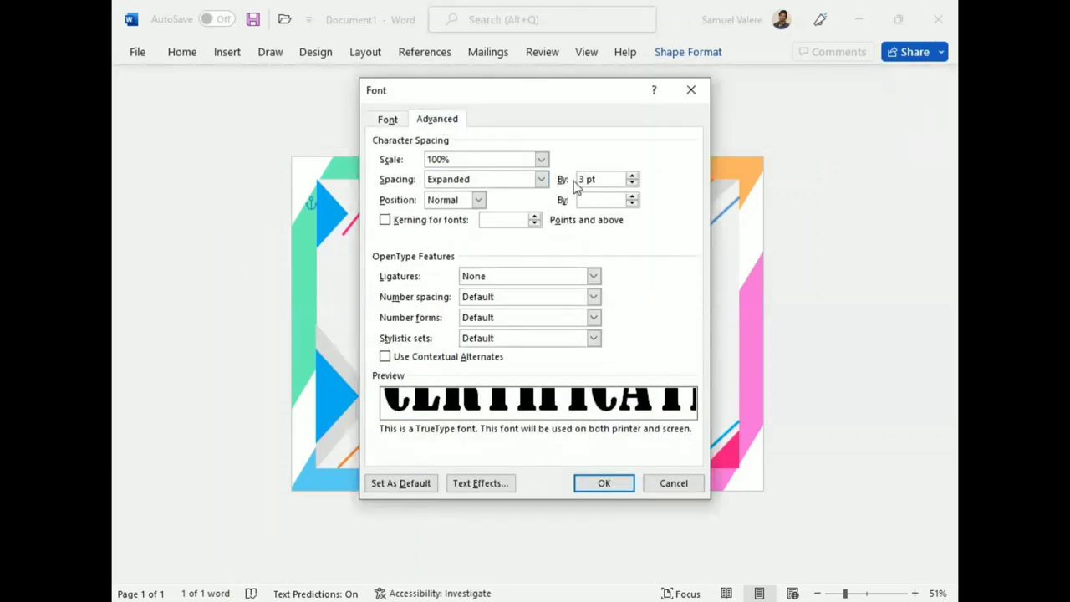
left_click(604, 484)
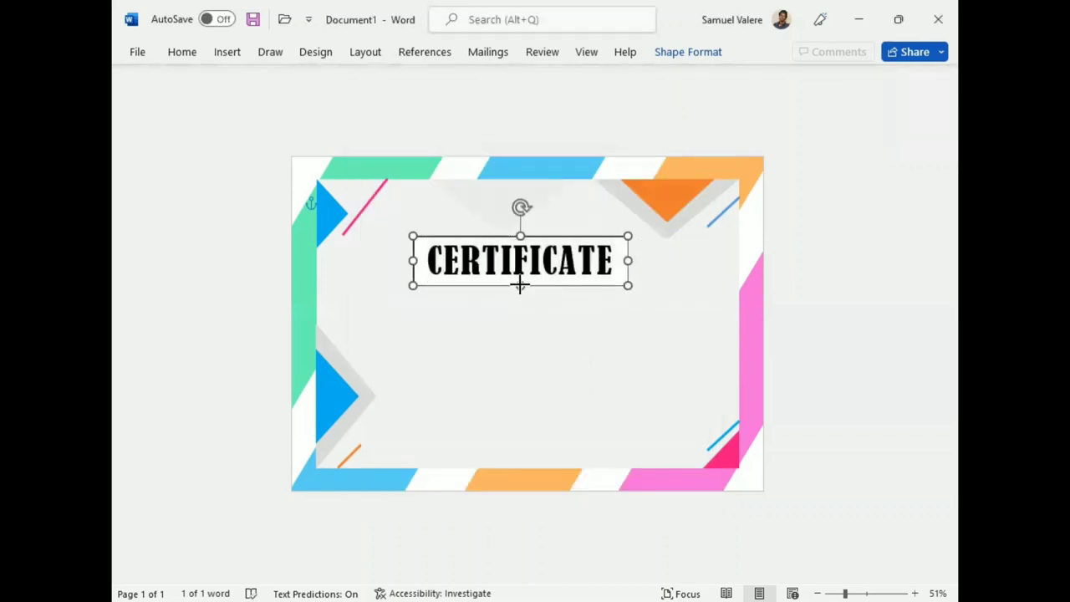
- Shrink the CERTIFICATE title box, remove its fill and outline, and move it up to the centre line
left_click_drag(519, 286, 519, 280)
left_click(689, 52)
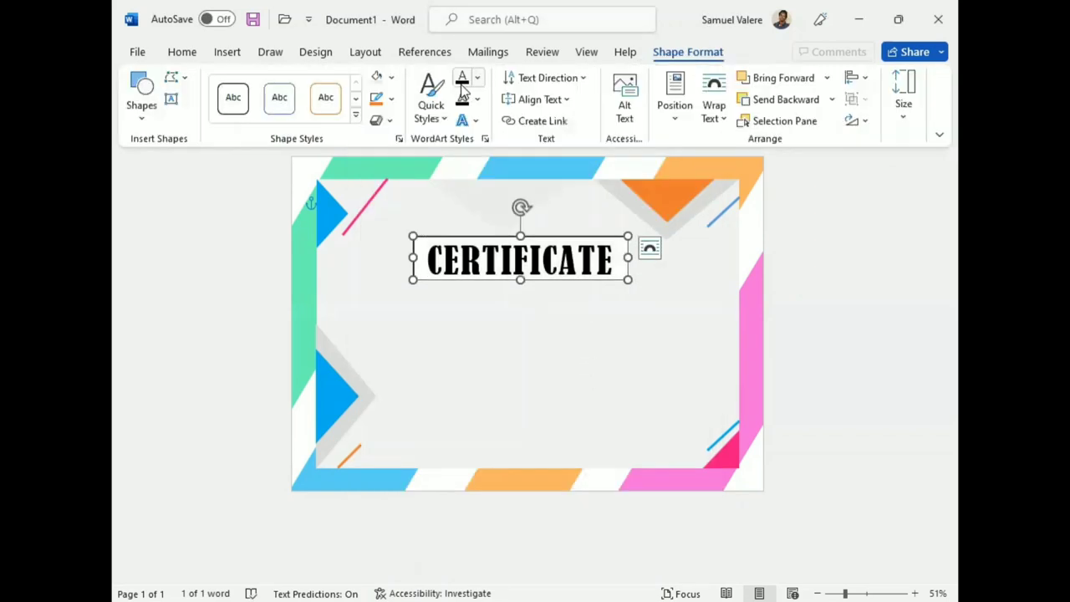
left_click(391, 77)
left_click(380, 308)
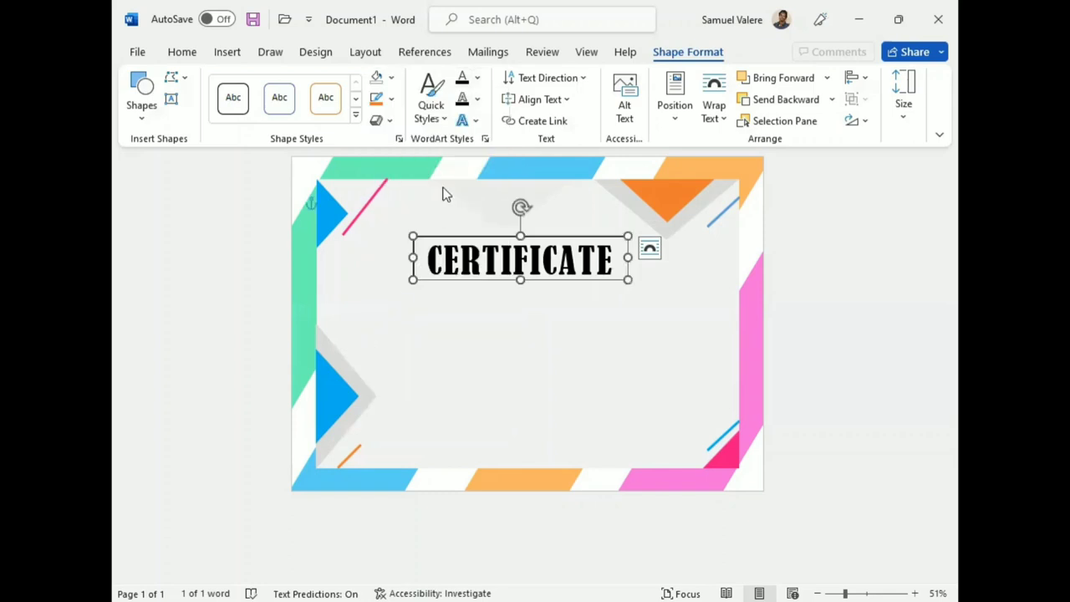
left_click(391, 99)
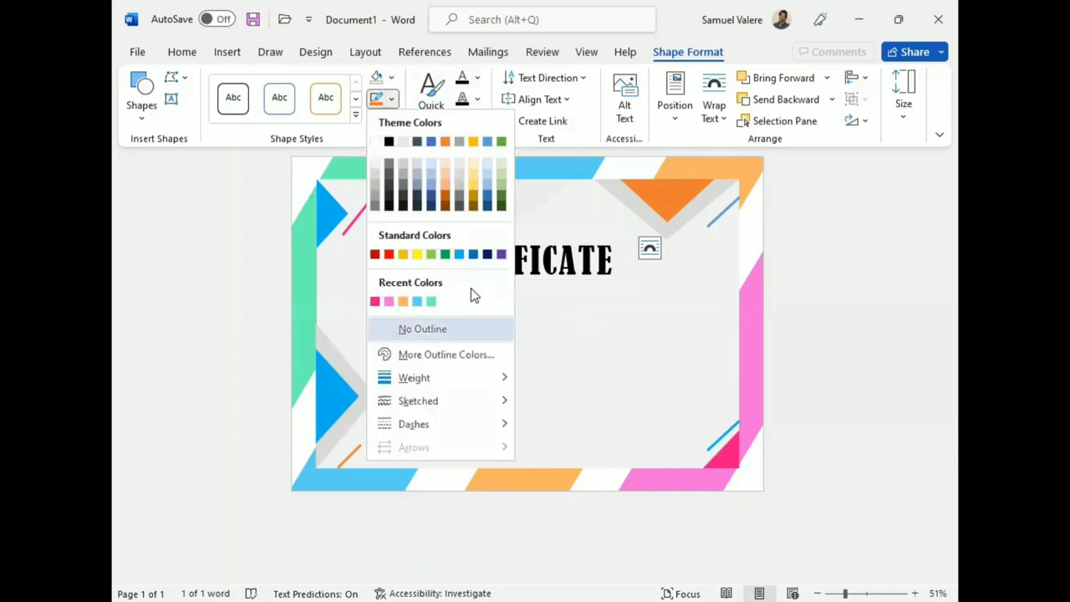
left_click(426, 328)
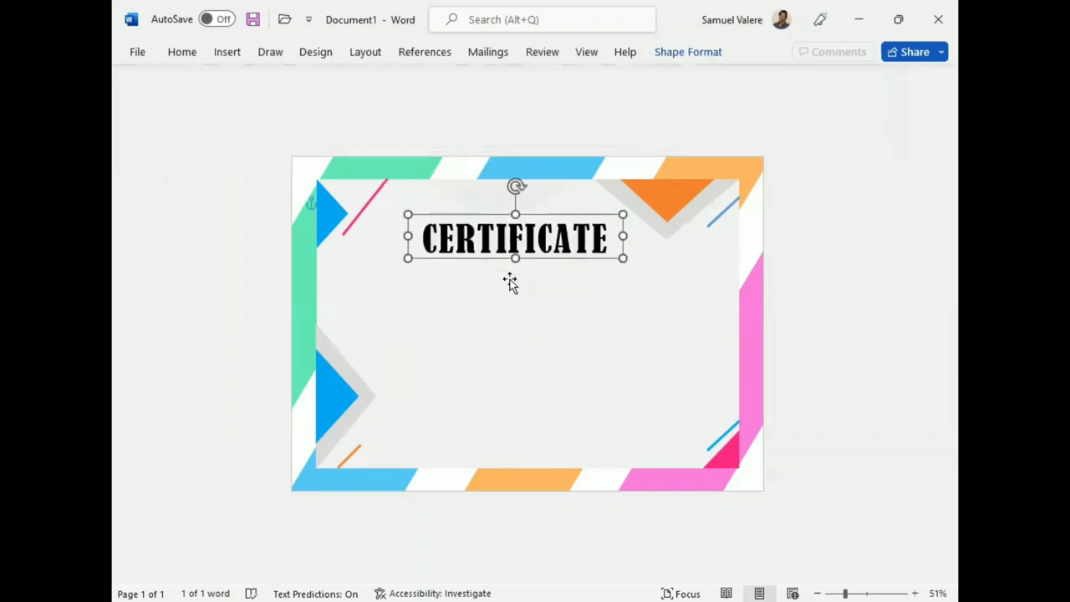
left_click_drag(513, 284, 519, 269)
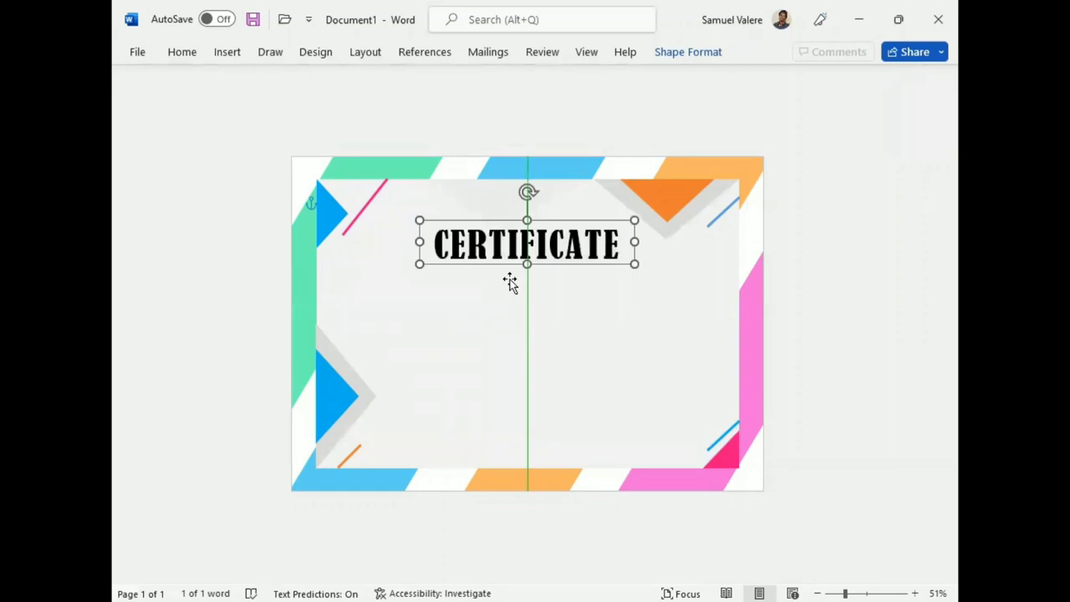
key("Up")
key("Up")
key("Up")
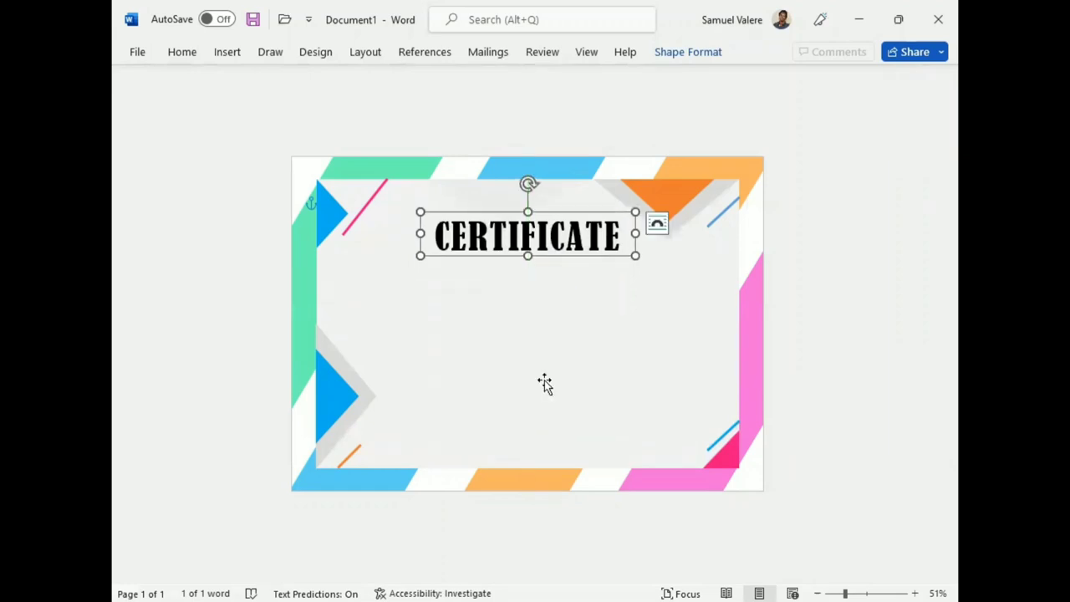
- Draw a small text box below CERTIFICATE for the Of Achievement subtitle
left_click(688, 52)
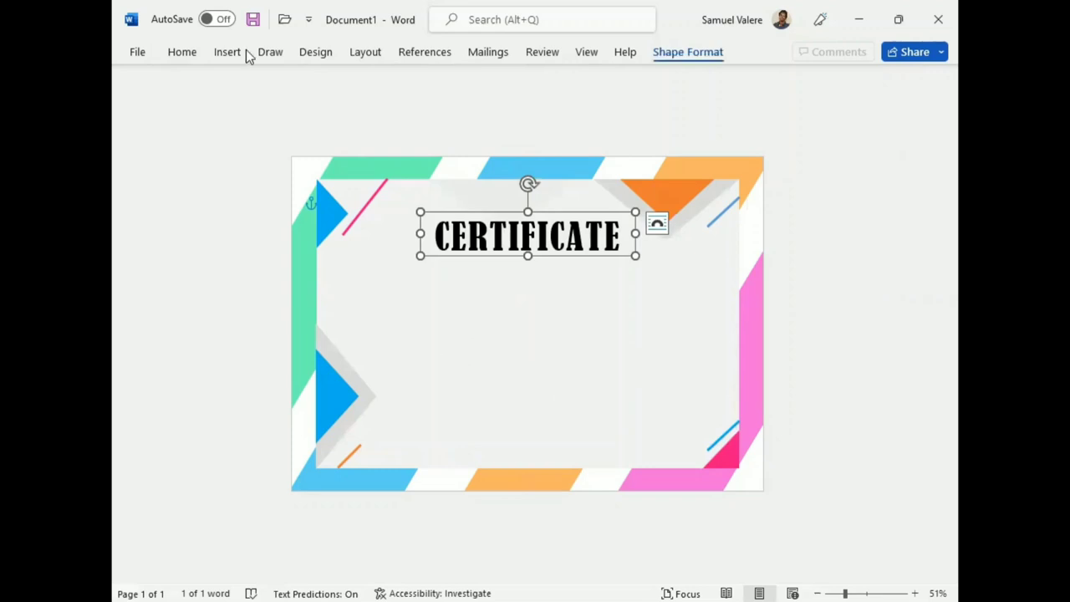
left_click(170, 102)
left_click_drag(460, 262, 466, 266)
type("Of Achievement")
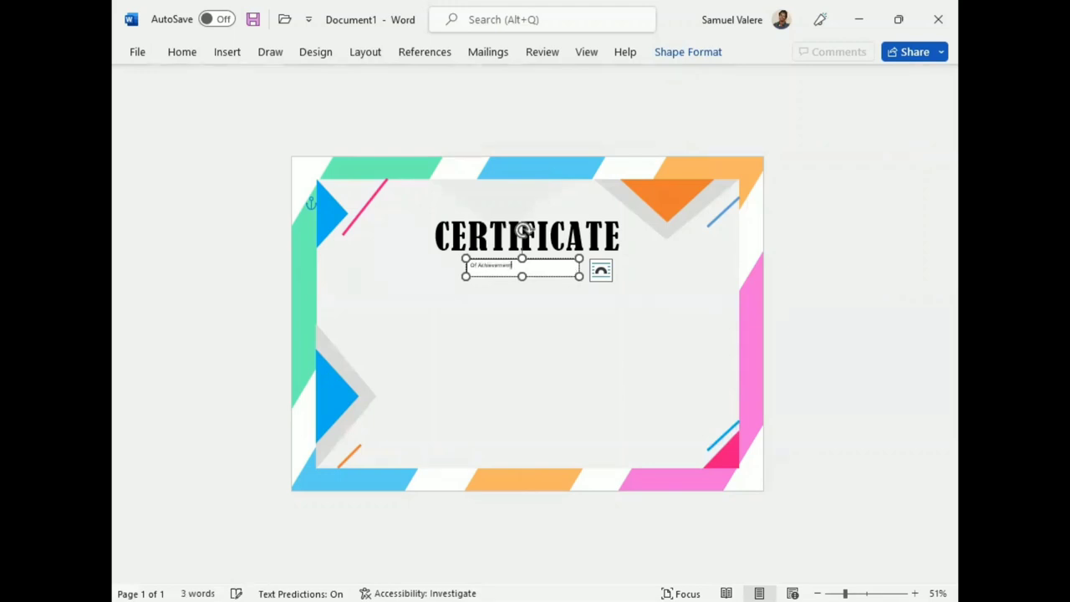
- Make the subtitle centred, UPPERCASE, bold and 18 pt, reading OF ACHIEVEMENT
triple_click(493, 266)
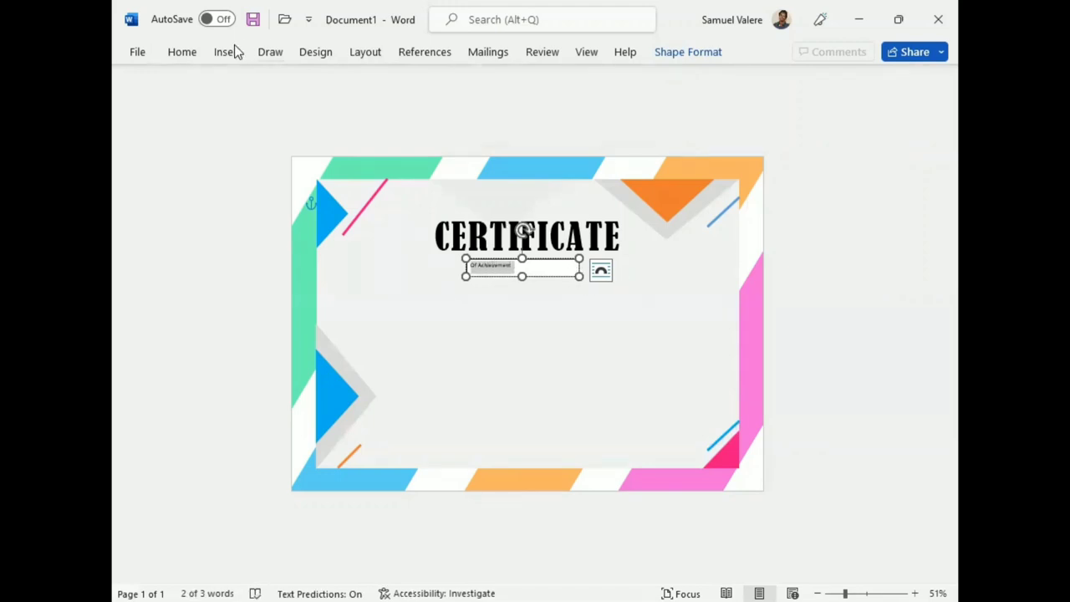
left_click(181, 52)
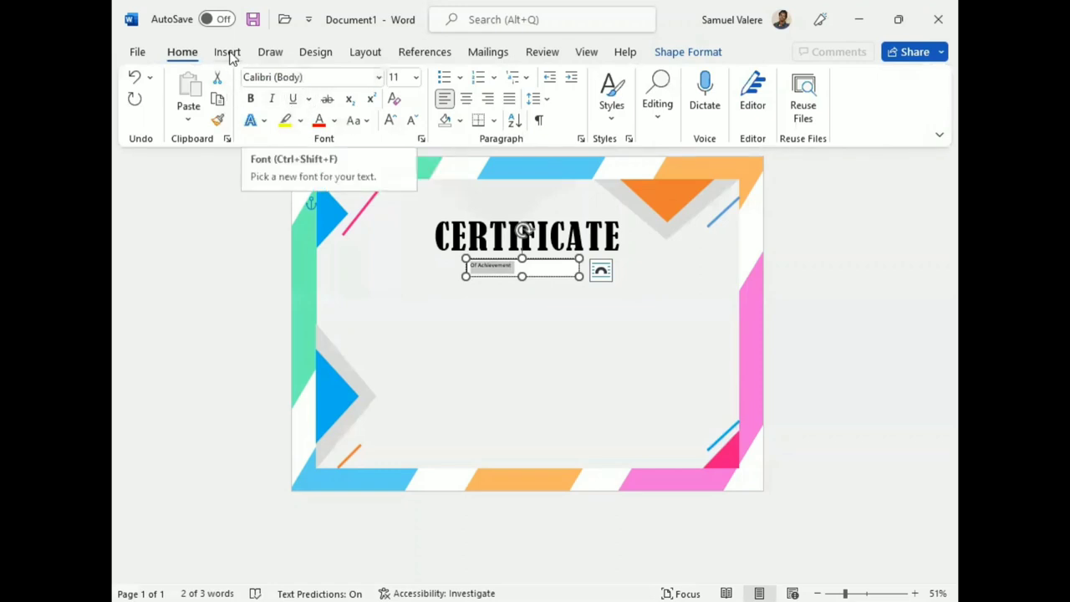
left_click(389, 119)
left_click(467, 99)
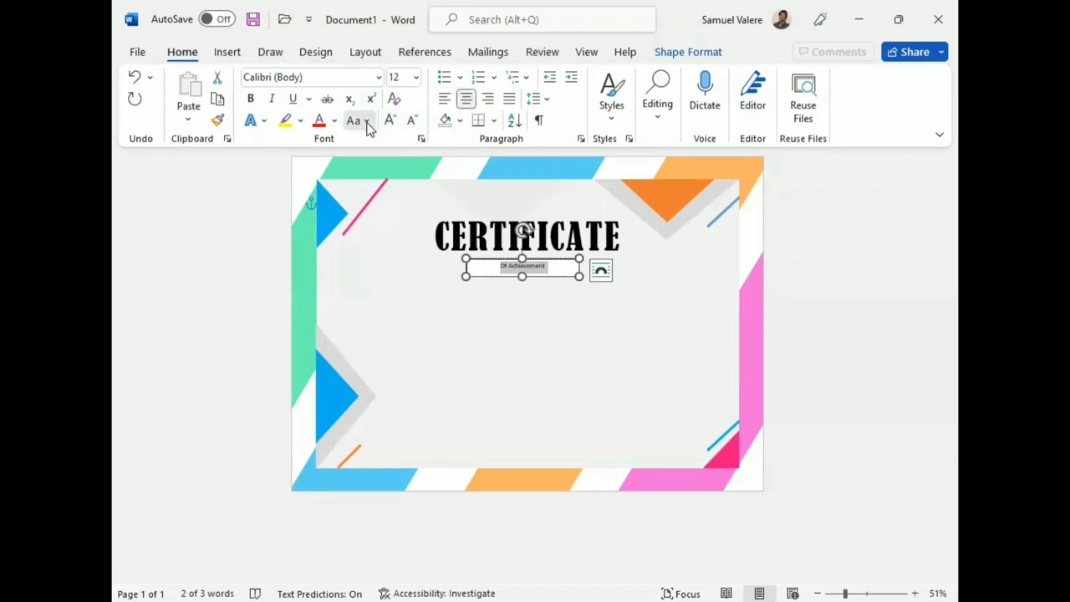
left_click(364, 121)
left_click(386, 186)
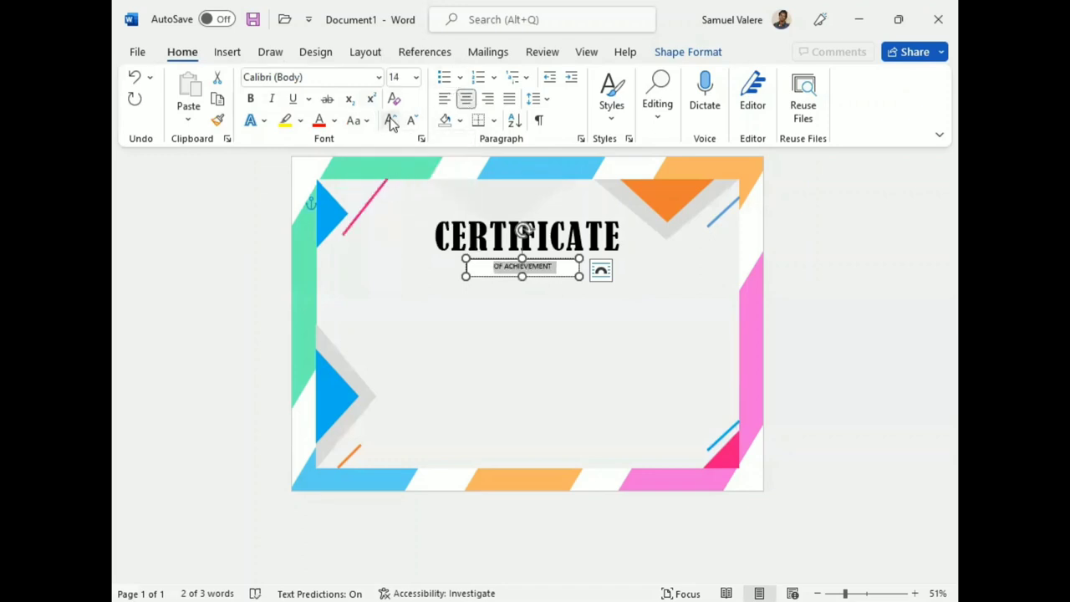
left_click(391, 122)
left_click(249, 101)
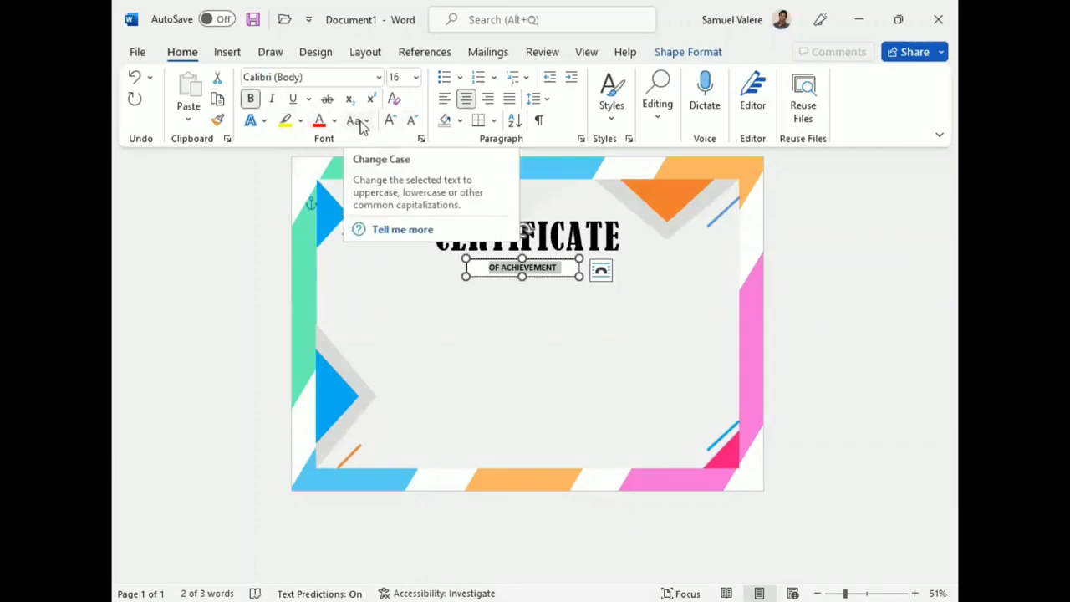
left_click(389, 121)
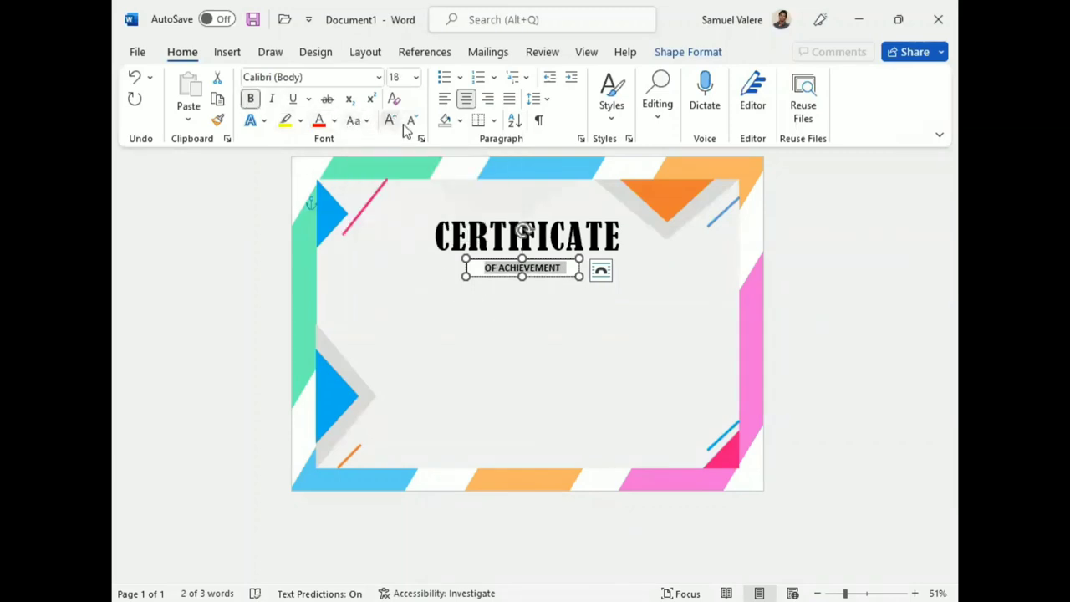
left_click(548, 266)
left_click(685, 51)
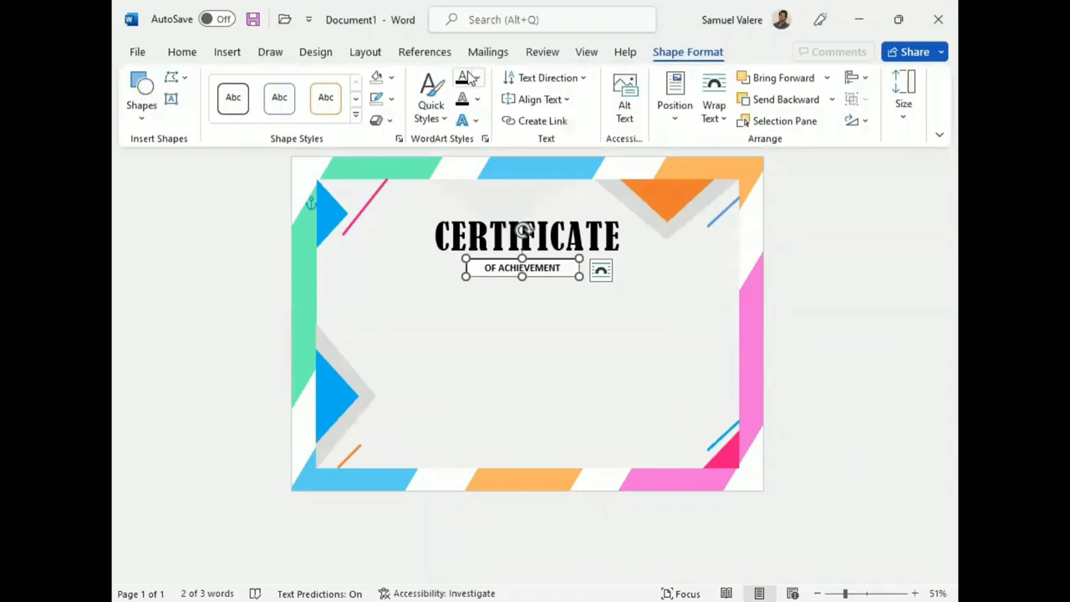
- Fill the subtitle box blue with no outline and give its lettering a white text fill
left_click(392, 78)
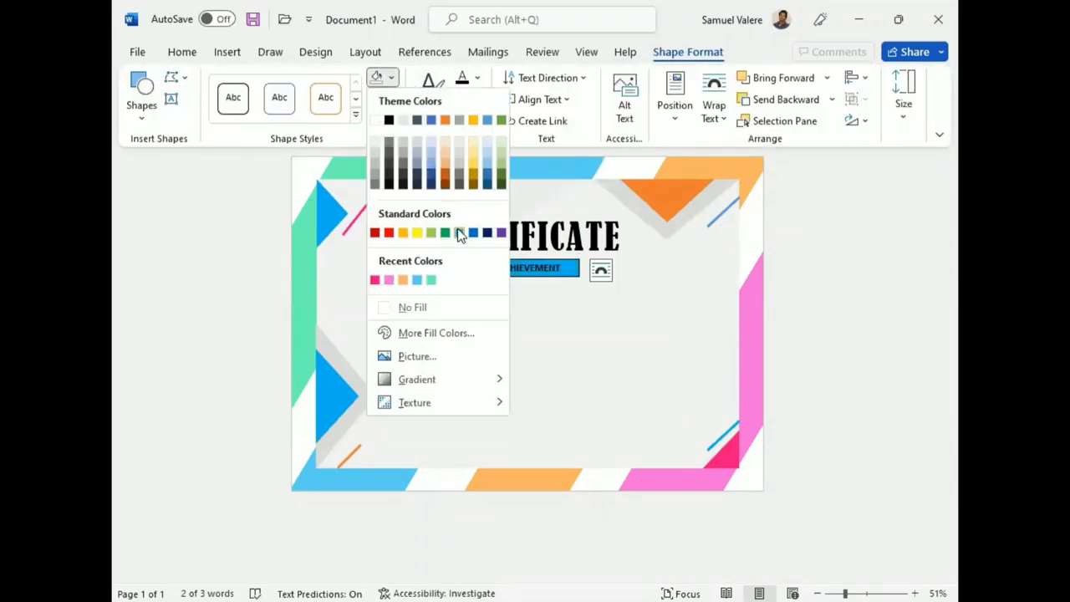
left_click(459, 232)
left_click(389, 99)
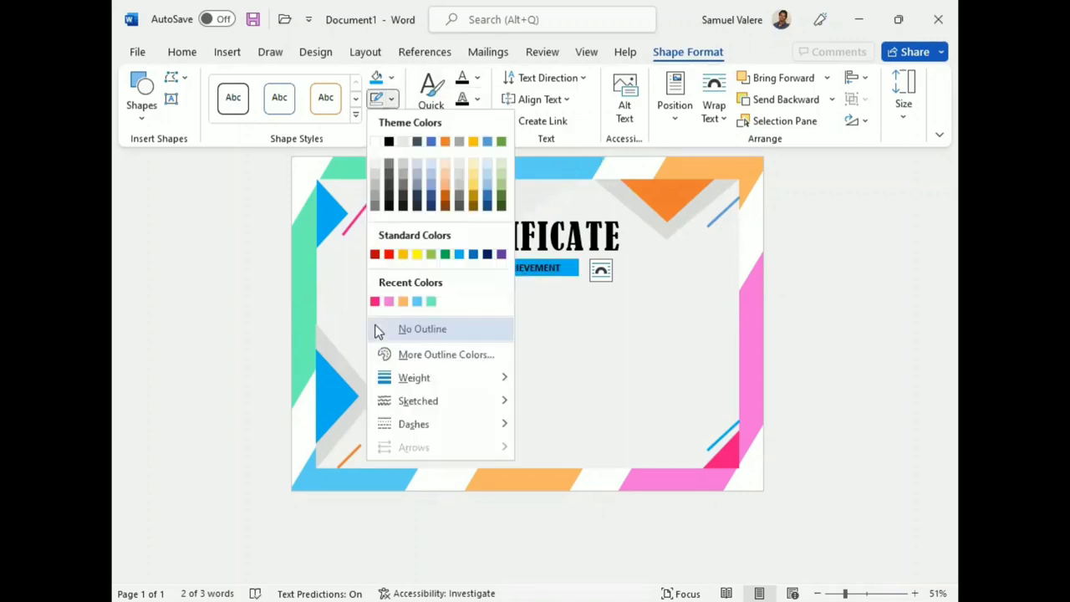
left_click(384, 330)
left_click(476, 78)
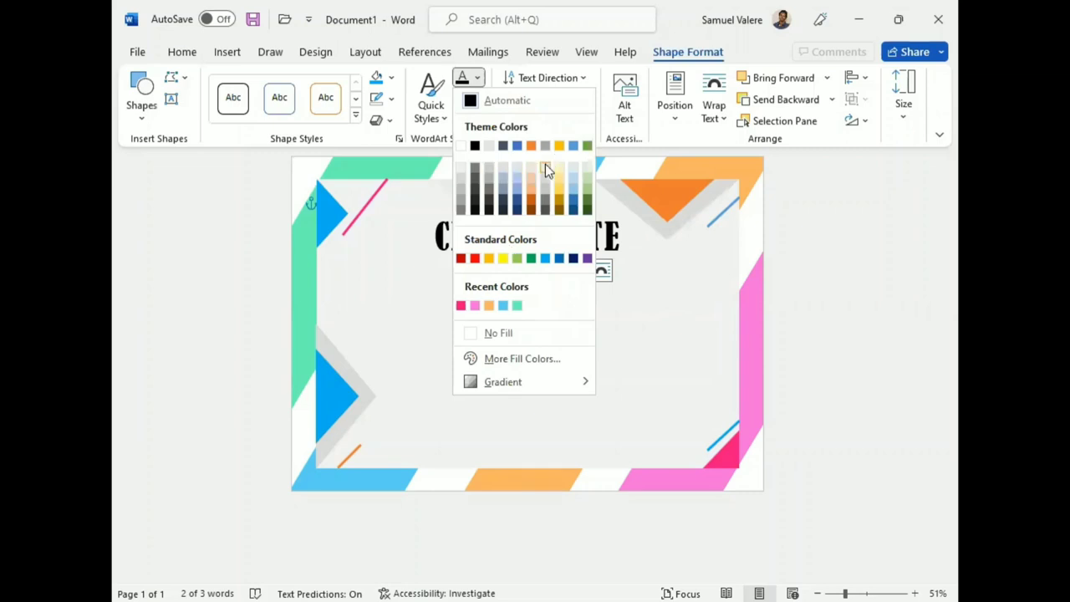
left_click(566, 209)
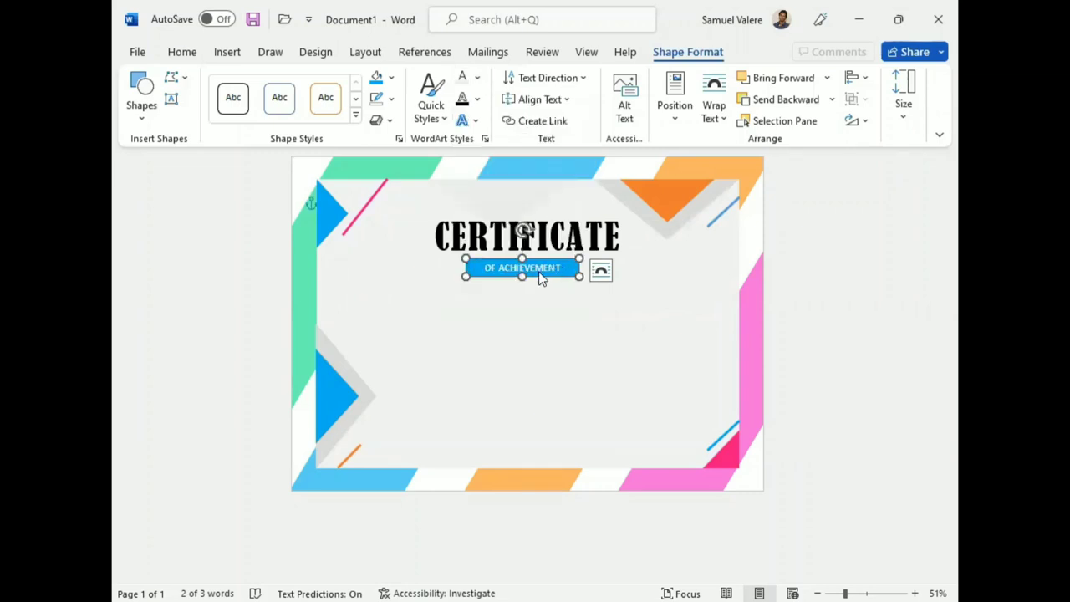
key("ctrl+F1")
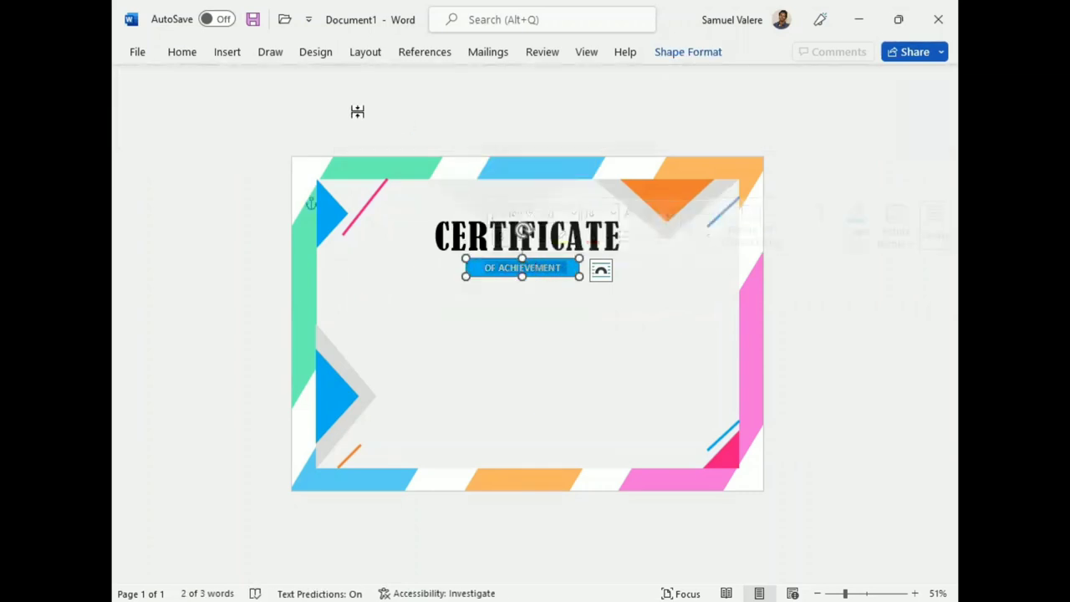
- Expand the subtitle's character spacing by 3 pt in the Font dialog
left_click(182, 52)
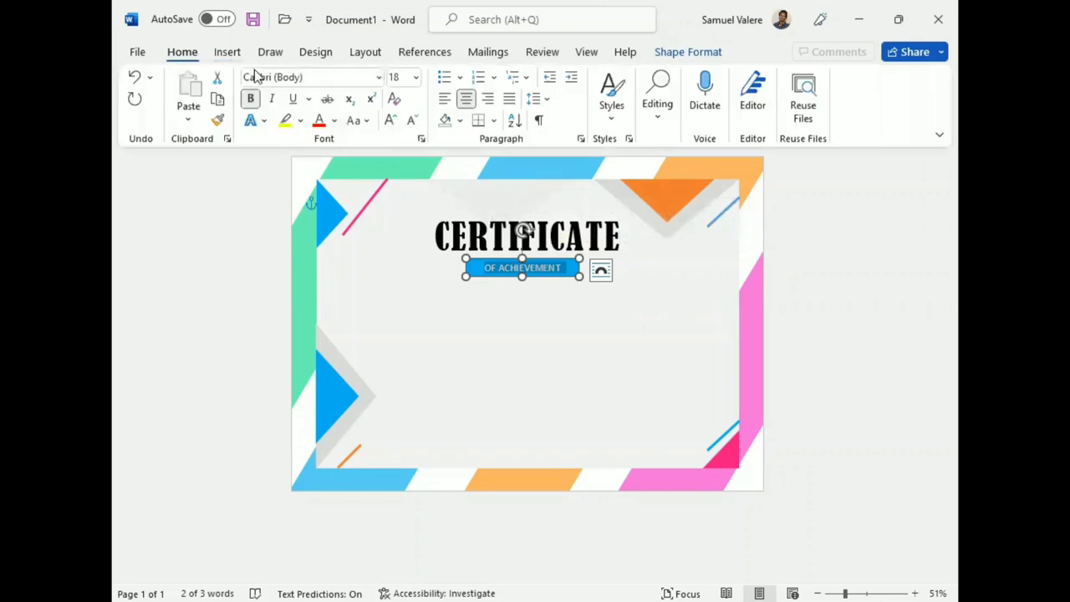
left_click(423, 139)
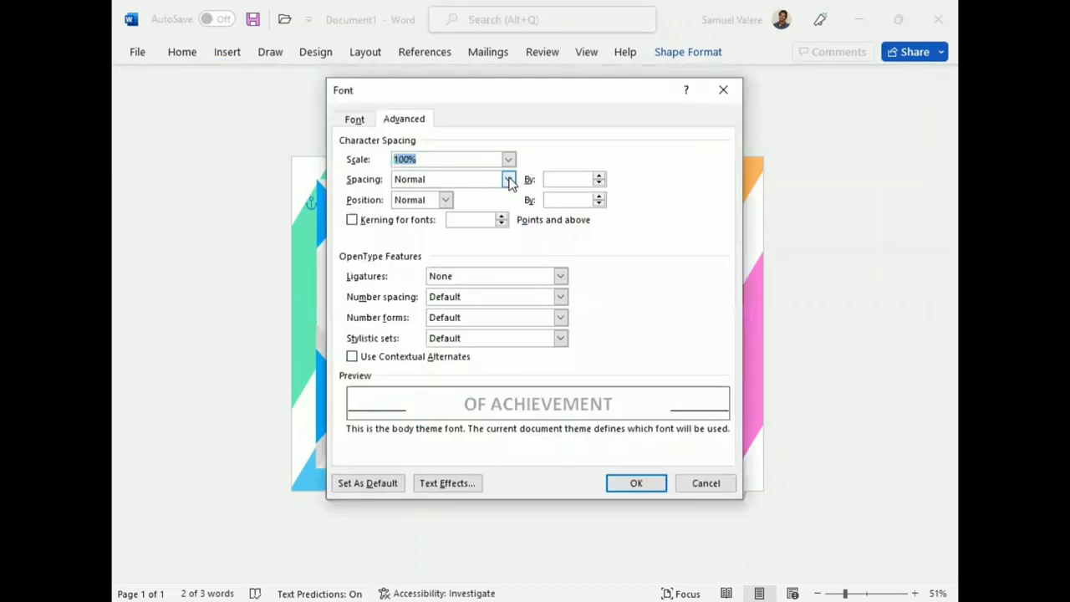
left_click(508, 179)
left_click(411, 205)
left_click(552, 180)
key("BackSpace")
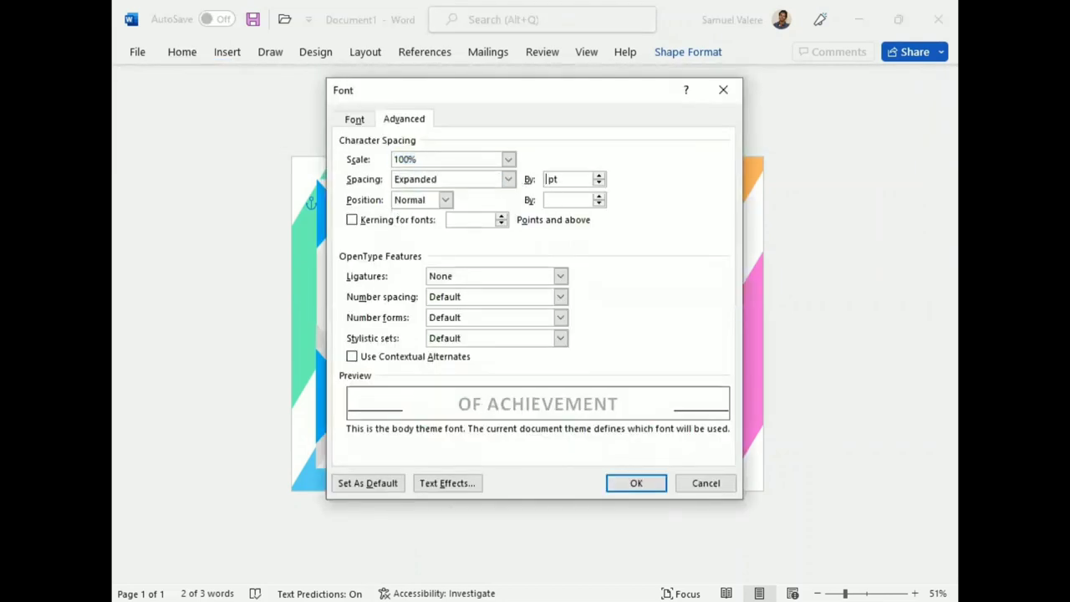
type("3")
key("Return")
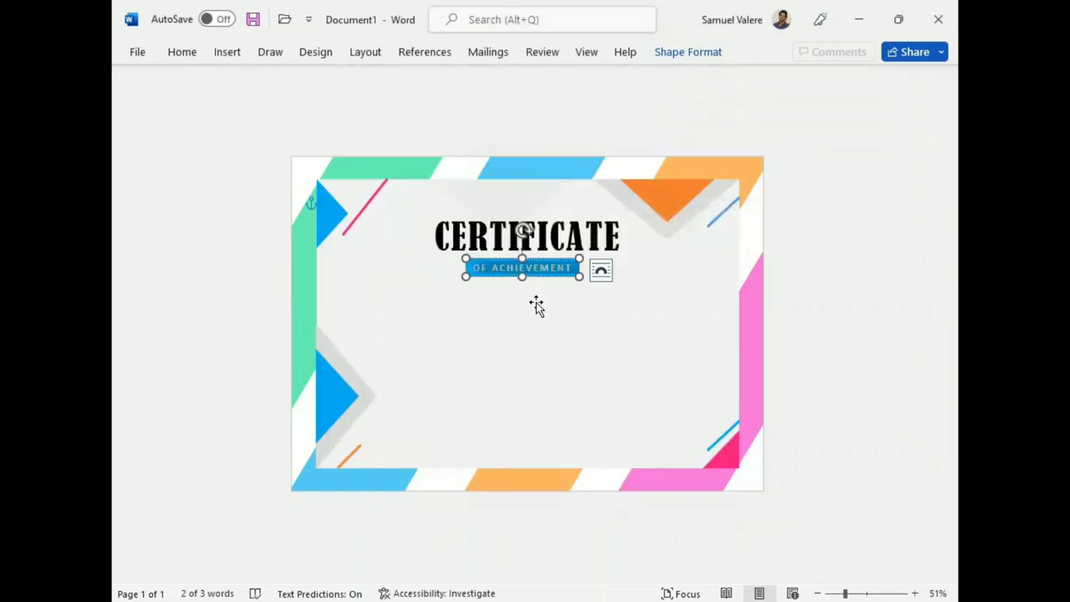
- Centre the OF ACHIEVEMENT banner horizontally and nudge it up toward the title
left_click(515, 277)
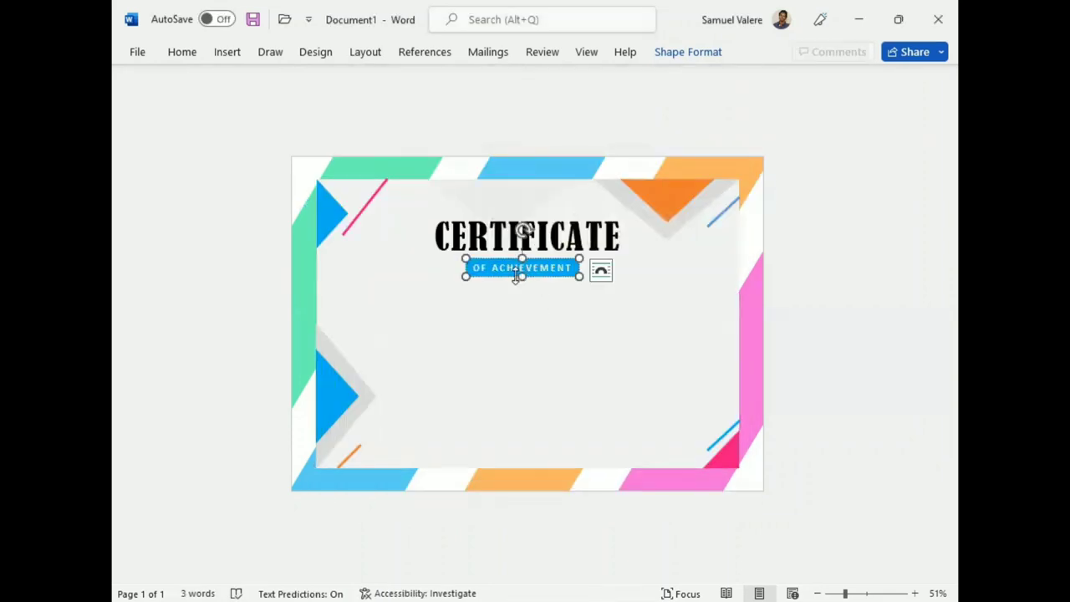
left_click_drag(516, 276, 521, 279)
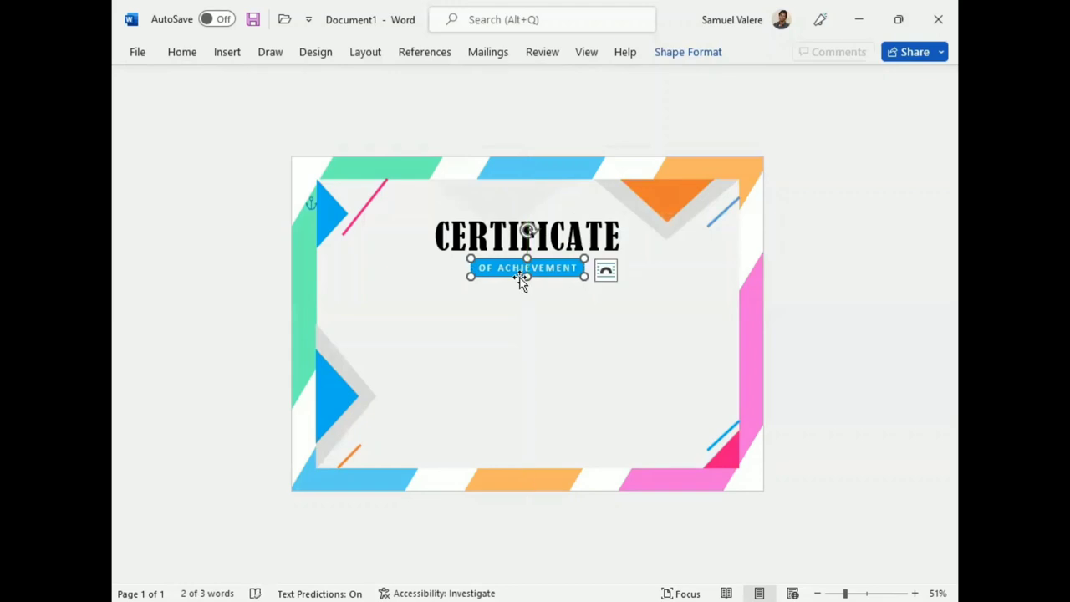
key("Up")
key("Up")
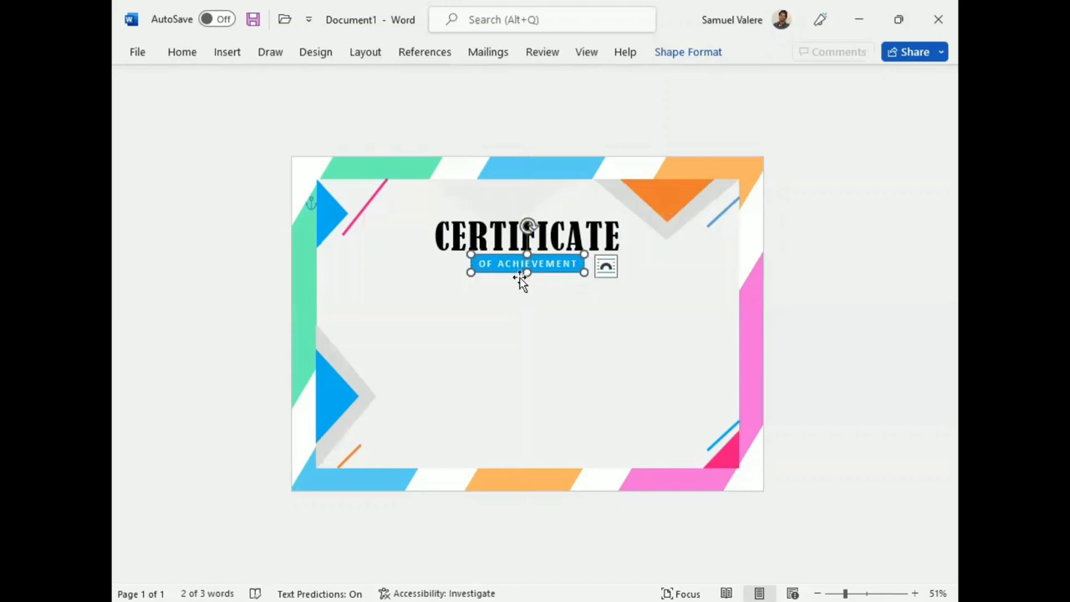
key("Up")
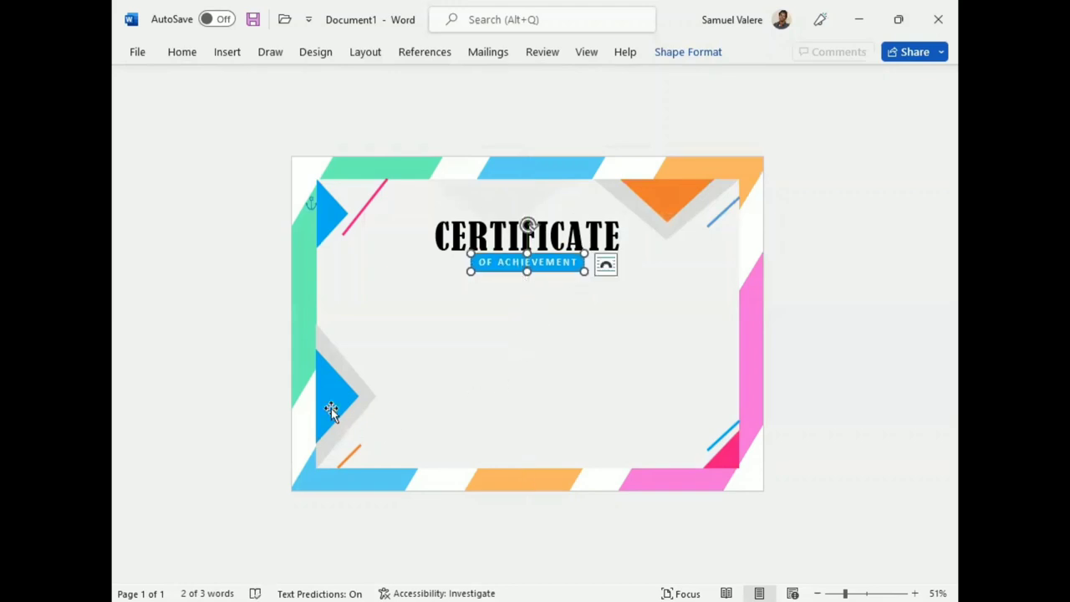
- Draw a wide text box below the banner for the presented-to line
left_click(689, 52)
left_click(170, 97)
left_click_drag(432, 285, 638, 315)
type("This Certificate Is Presented To")
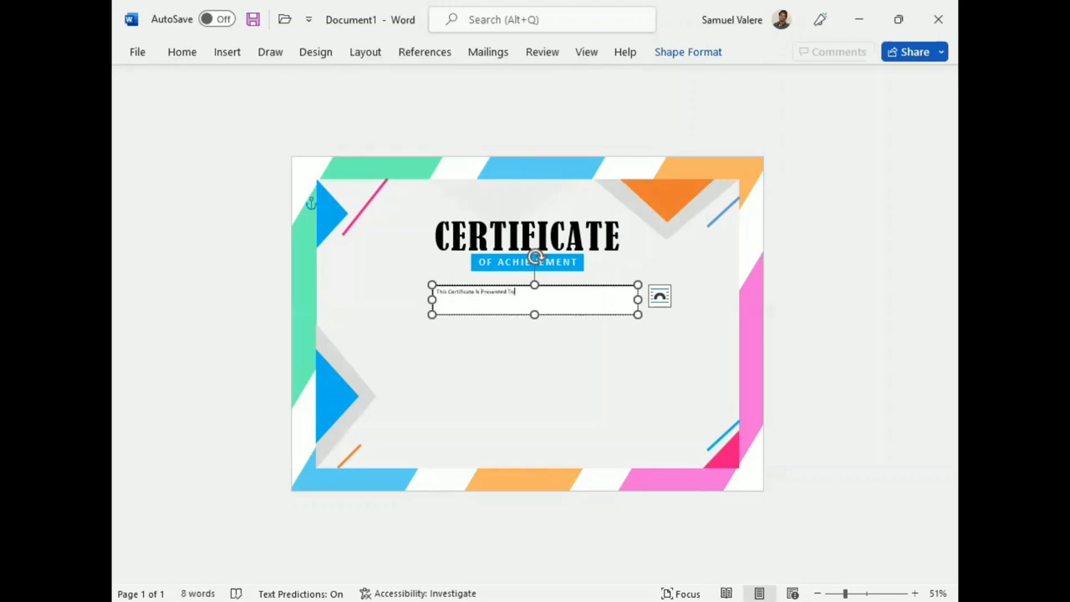
- Format the presented-to line as centred, uppercase Baskerville Old Face at 18 pt
double_click(469, 295)
triple_click(470, 298)
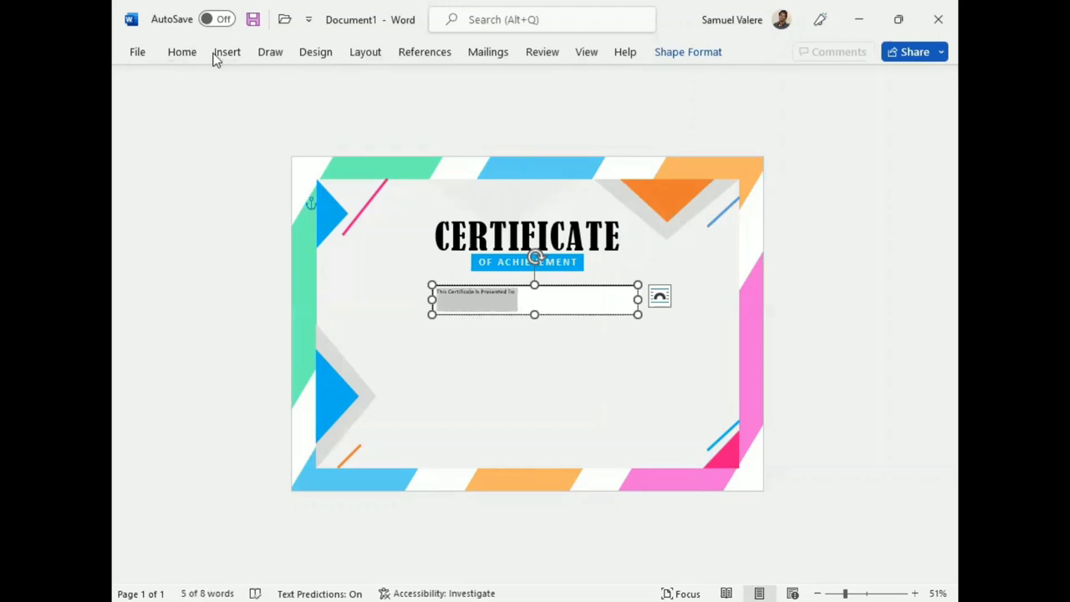
left_click(184, 53)
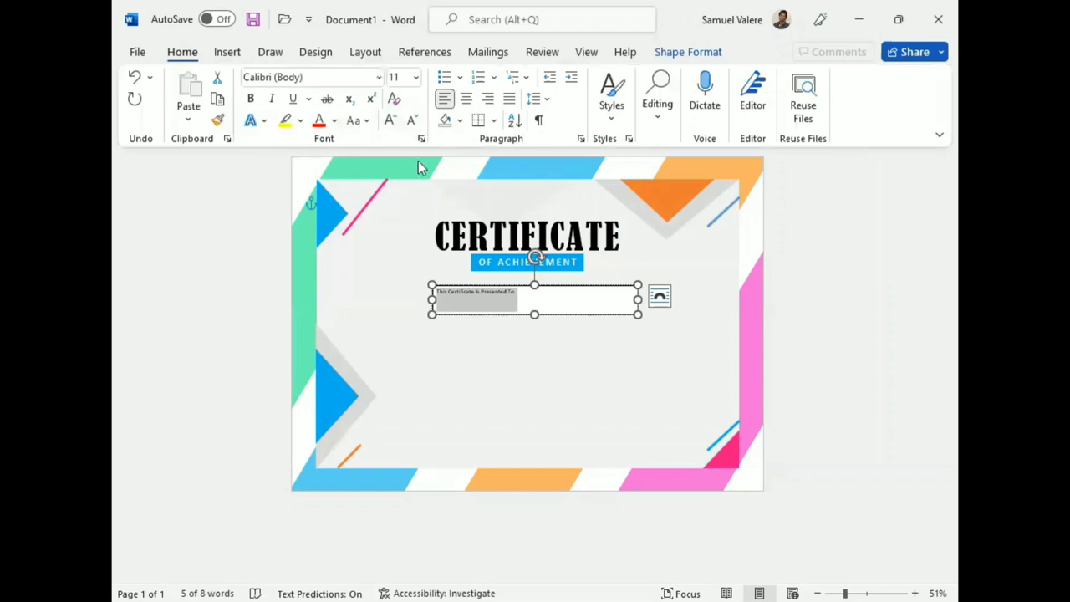
left_click(390, 119)
left_click(389, 119)
left_click(390, 120)
left_click(467, 98)
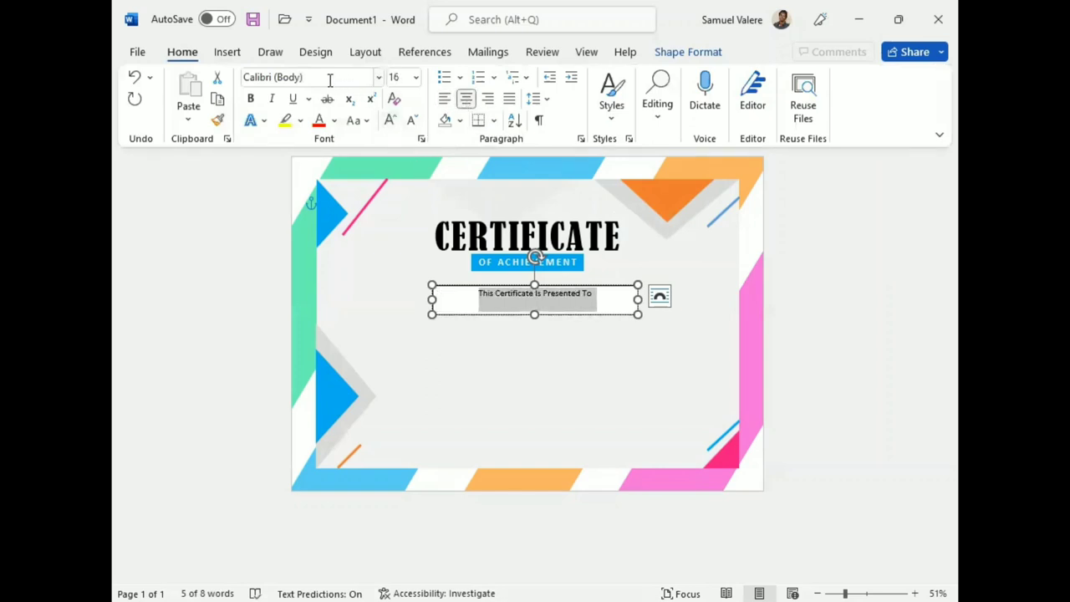
left_click(311, 76)
type("Baskerville Old Face")
key("Return")
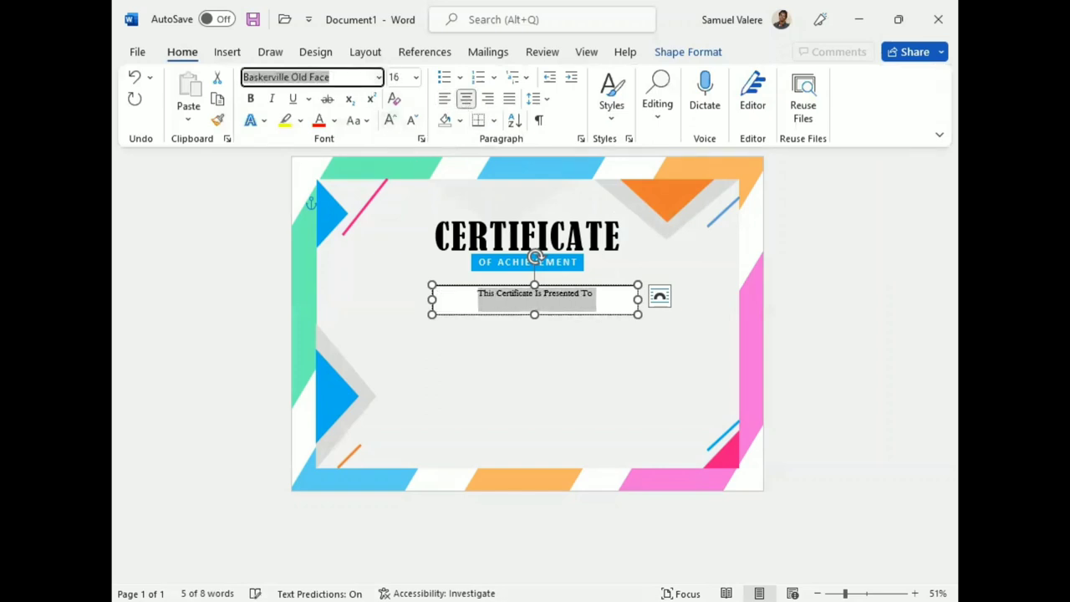
left_click(359, 119)
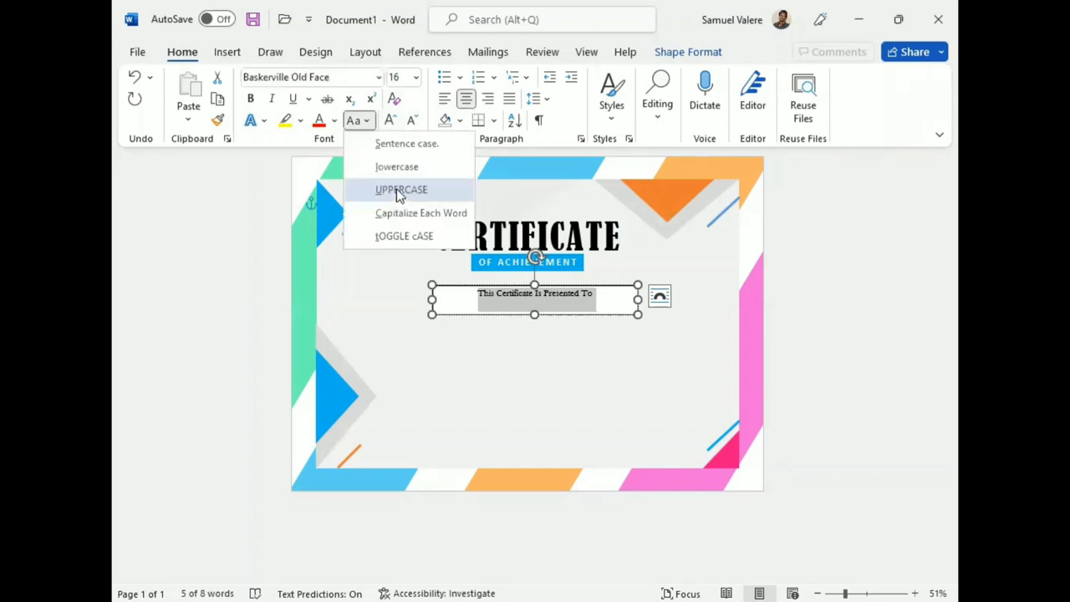
left_click(399, 190)
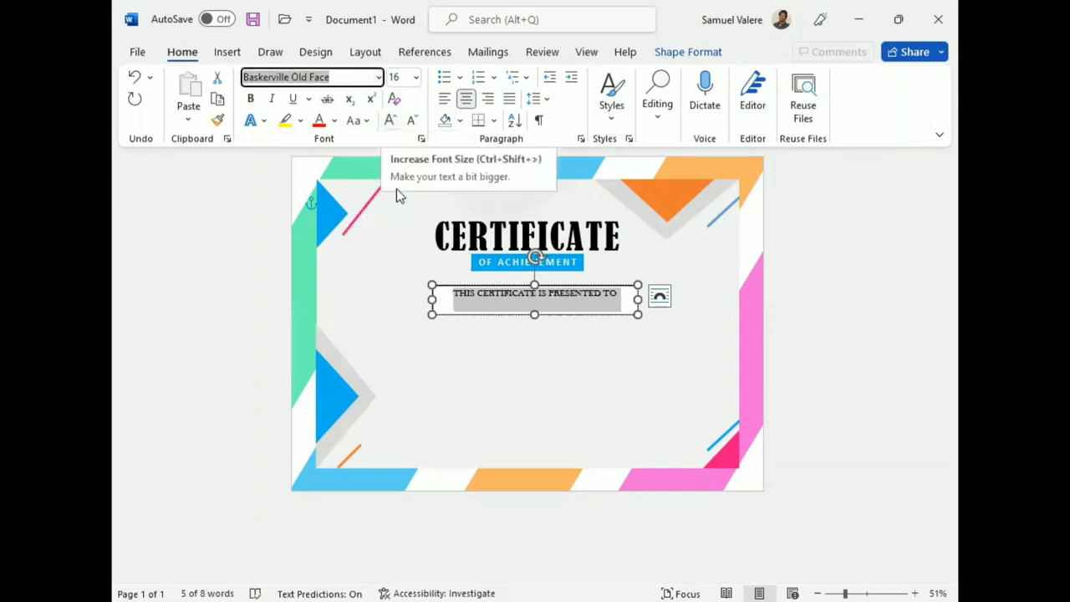
left_click(393, 123)
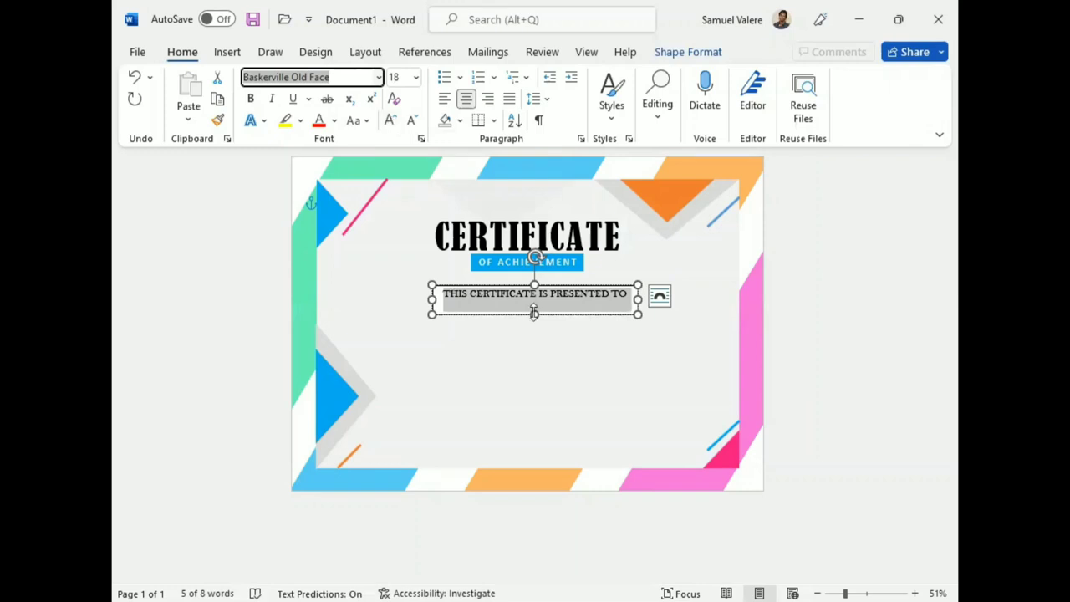
- Shrink the presented-to box to fit, remove its fill, and colour the text dark gray
left_click_drag(535, 315, 534, 304)
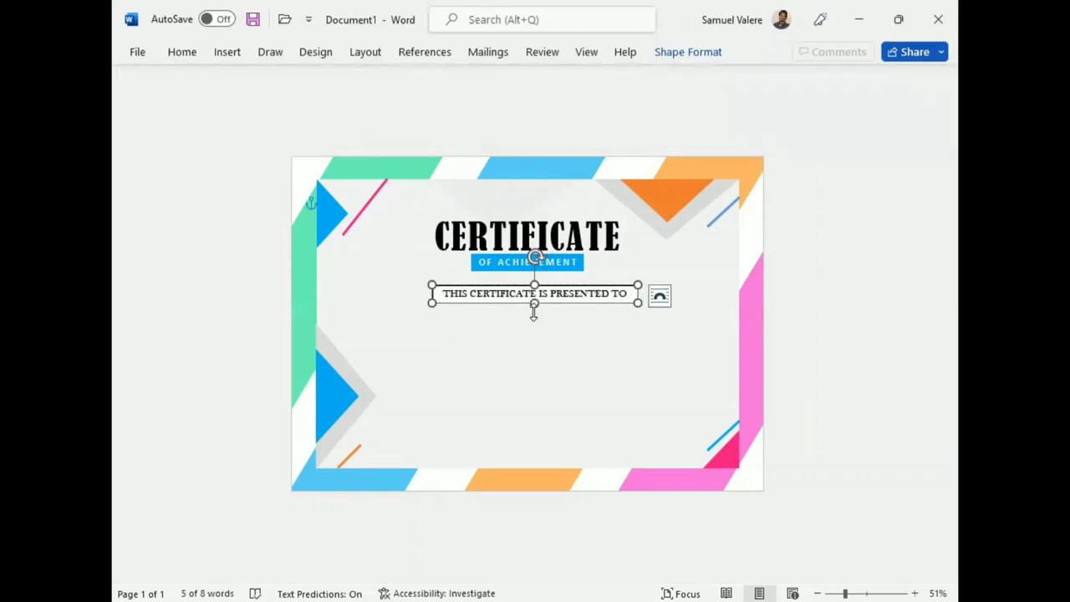
triple_click(532, 296)
left_click(687, 53)
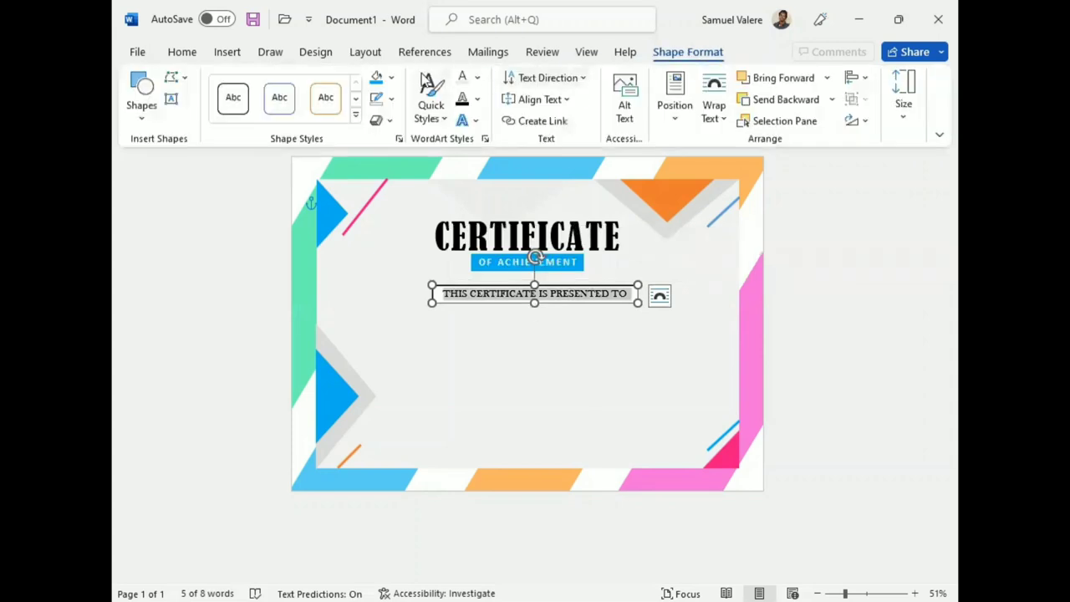
left_click(391, 78)
left_click(385, 308)
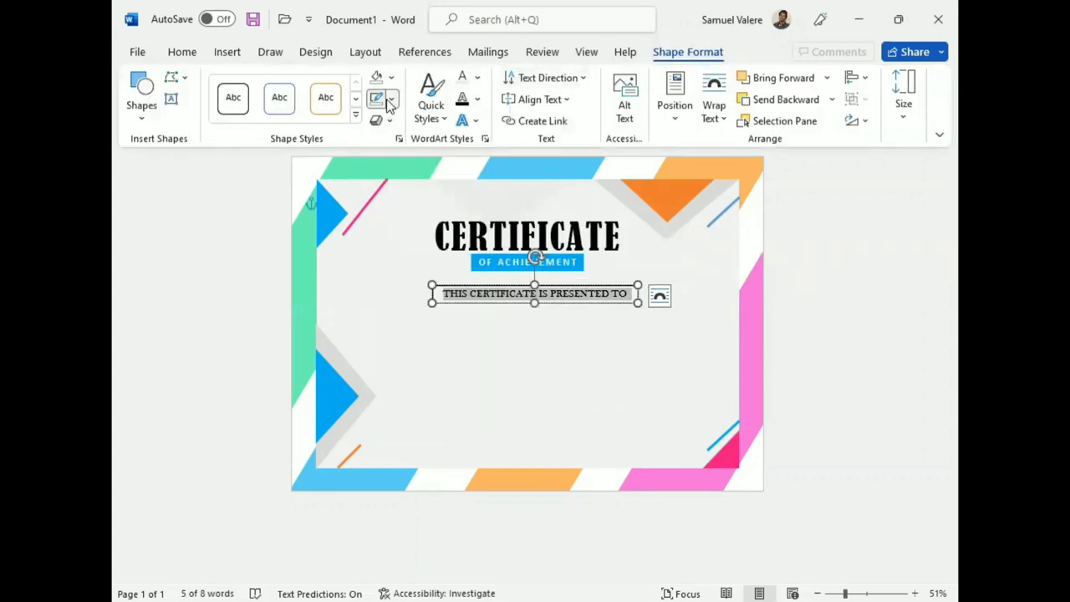
left_click(477, 77)
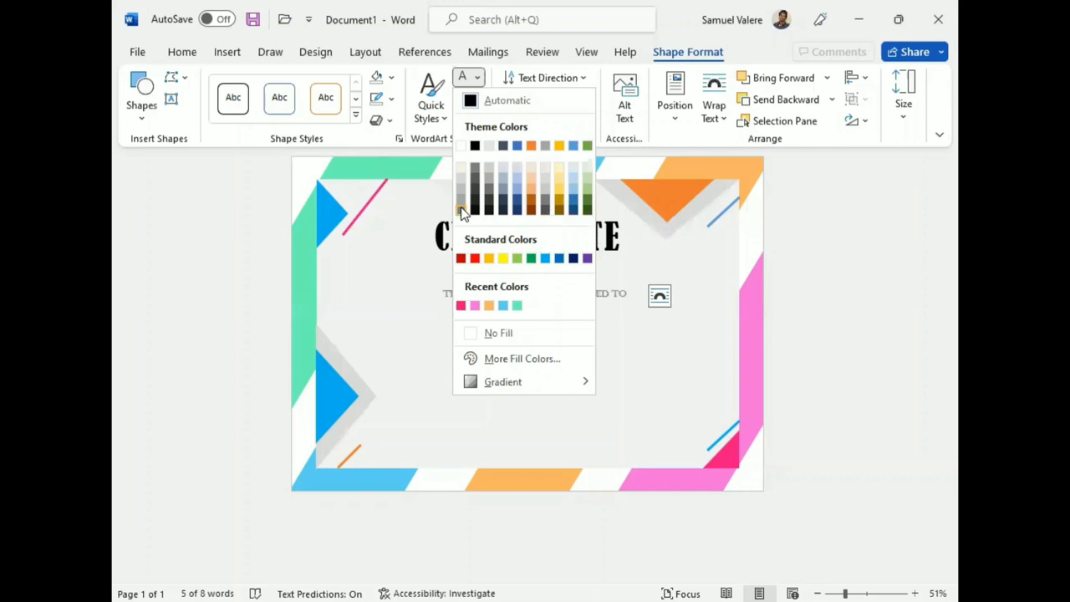
left_click(544, 210)
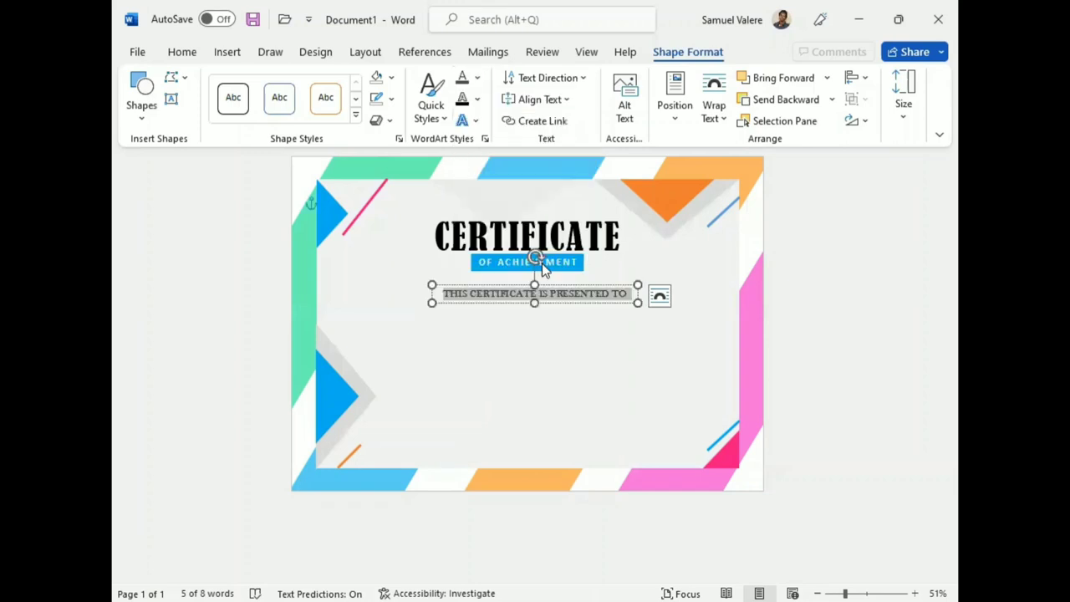
key("ctrl+F1")
- Position the presented-to line centred just below the OF ACHIEVEMENT banner
left_click_drag(542, 290, 548, 284)
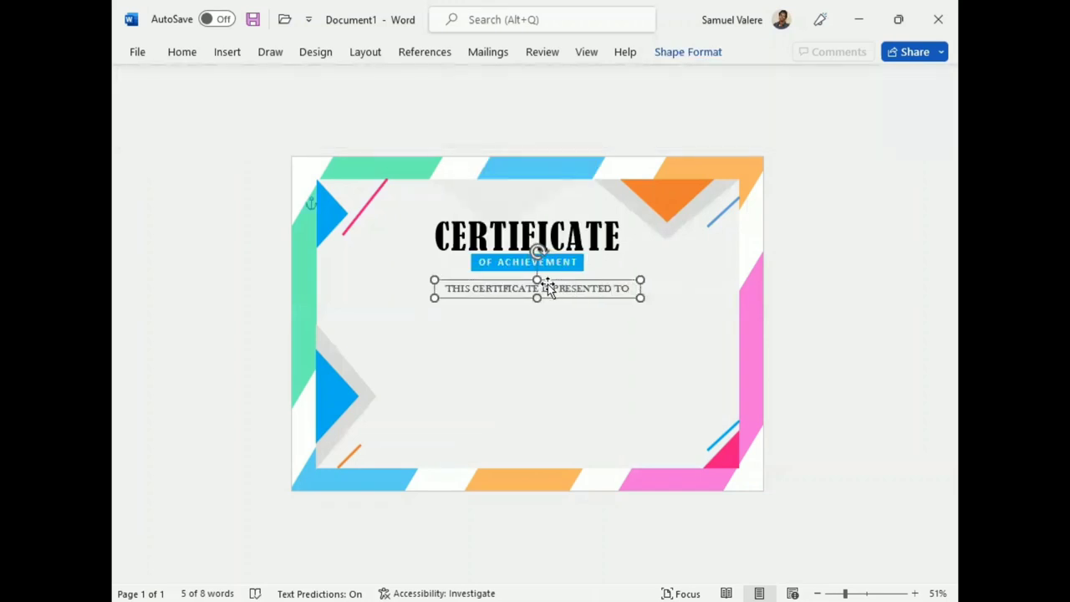
key("Left")
key("Left")
key("Left")
key("Down")
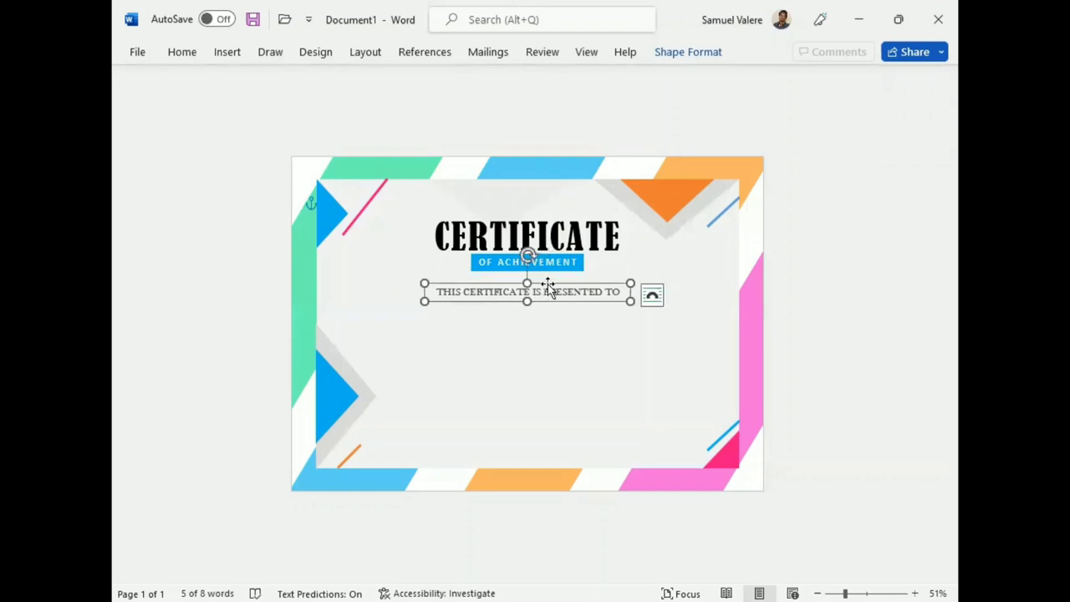
key("Down")
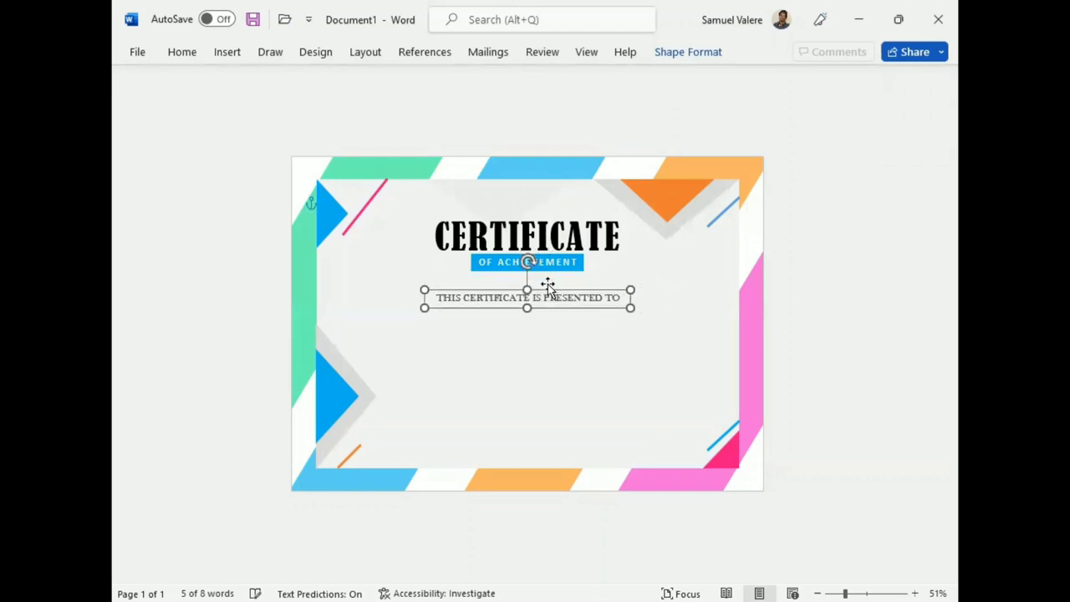
key("Down")
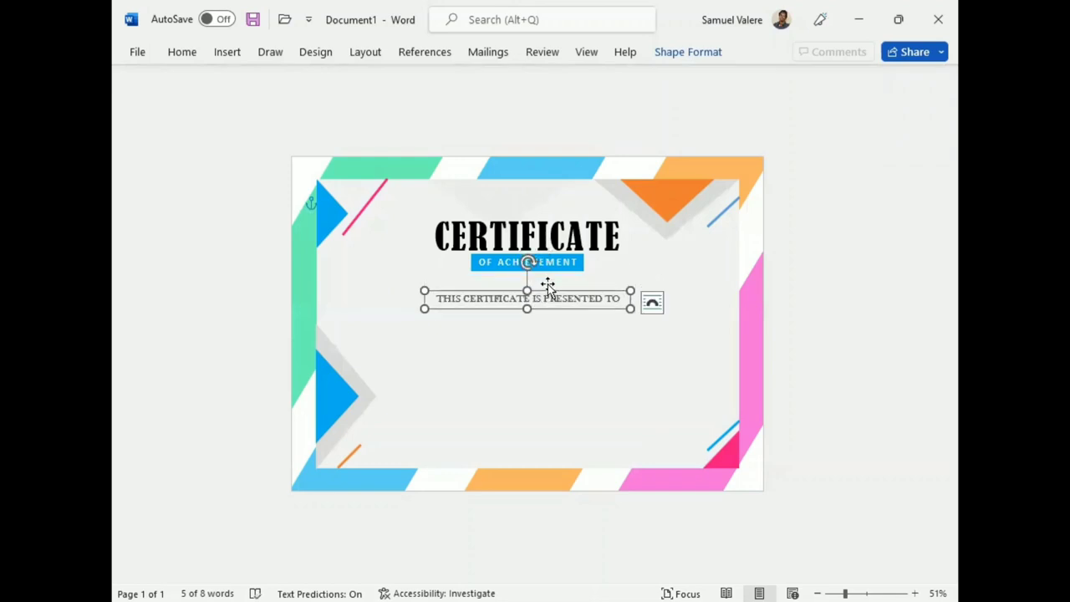
- Duplicate the presented-to line below it and replace its text with the recipient's name
left_click_drag(548, 286, 515, 333)
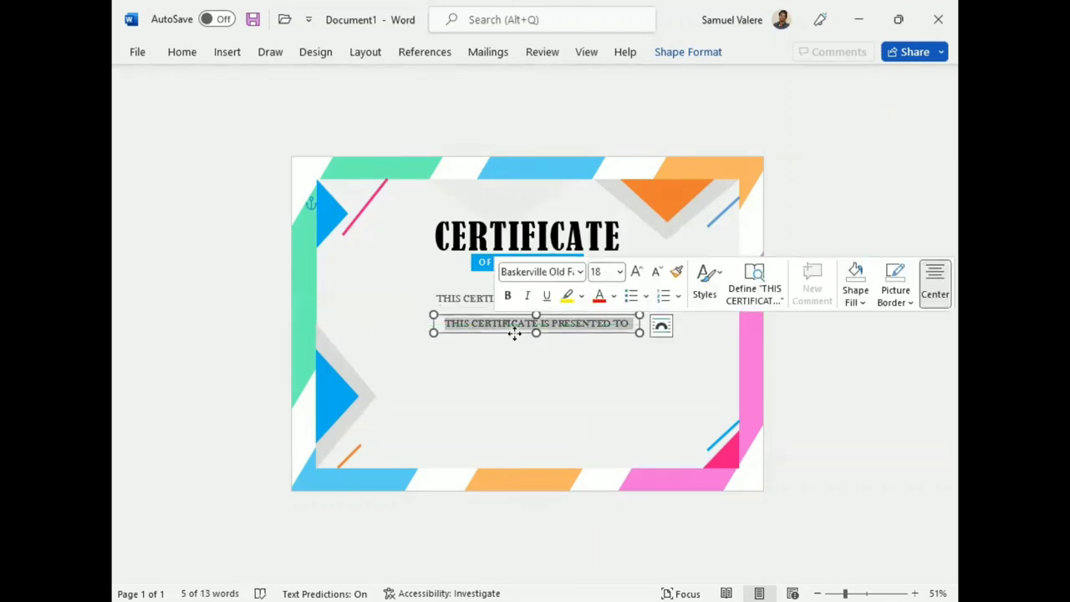
key("BackSpace")
type("Roobens E")
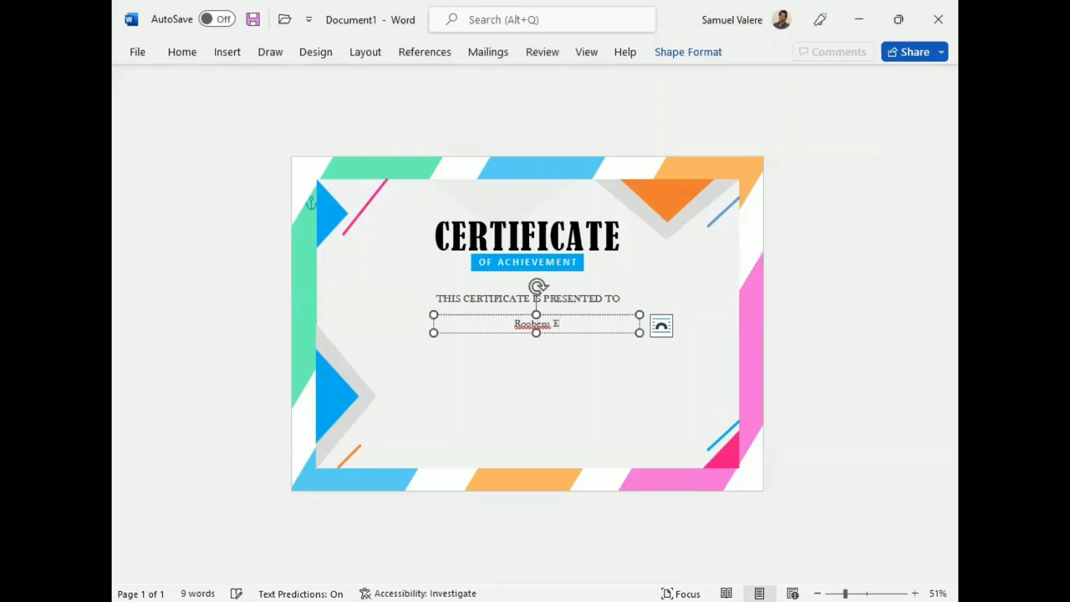
type("lias")
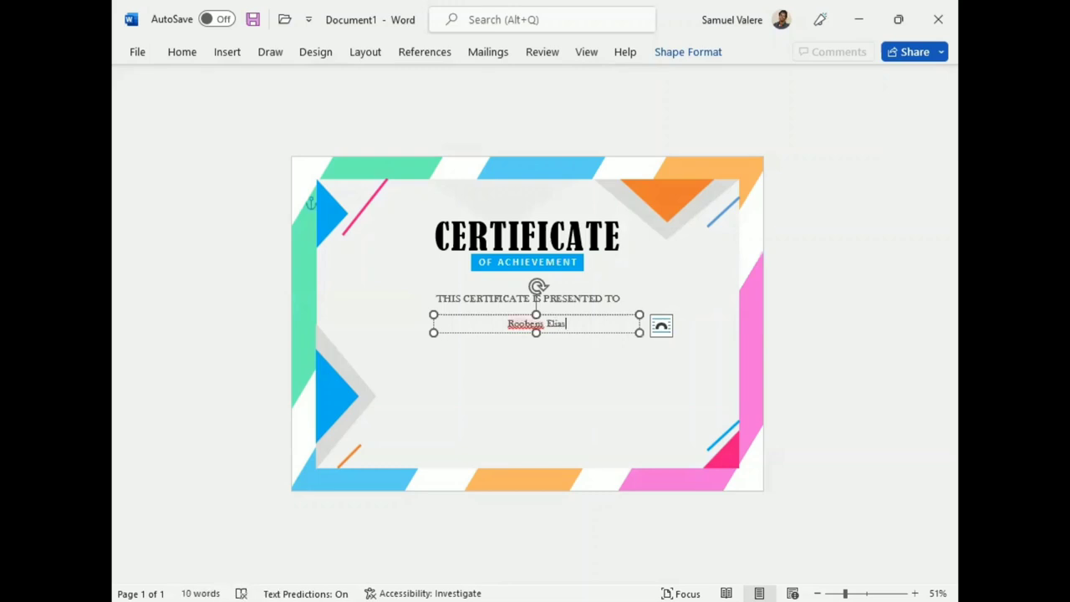
right_click(525, 325)
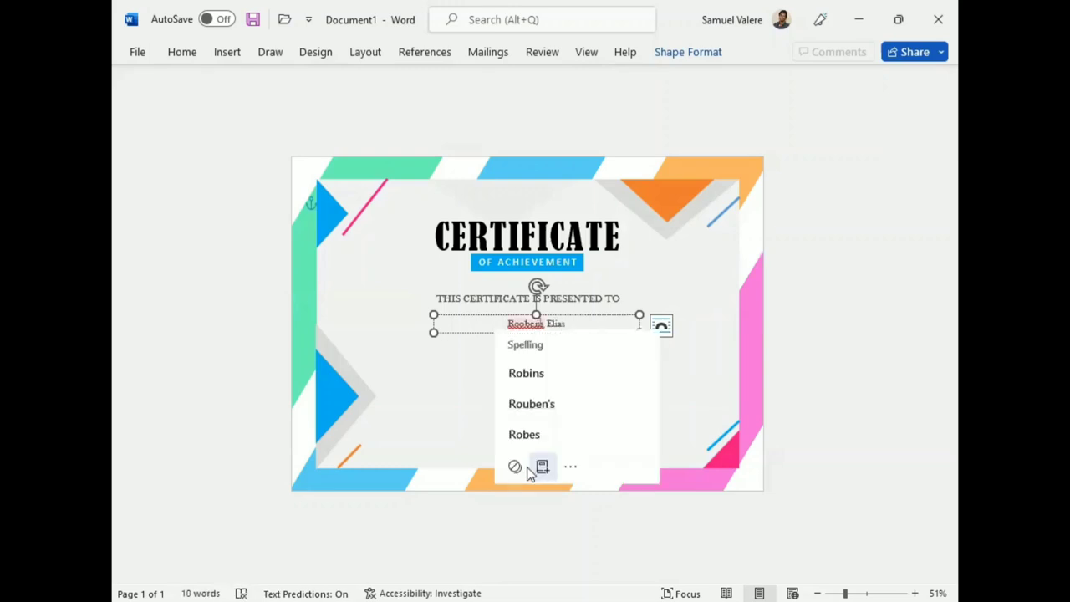
triple_click(525, 325)
- Set the recipient's name in Vivaldi and enlarge it to 72 pt
left_click(182, 52)
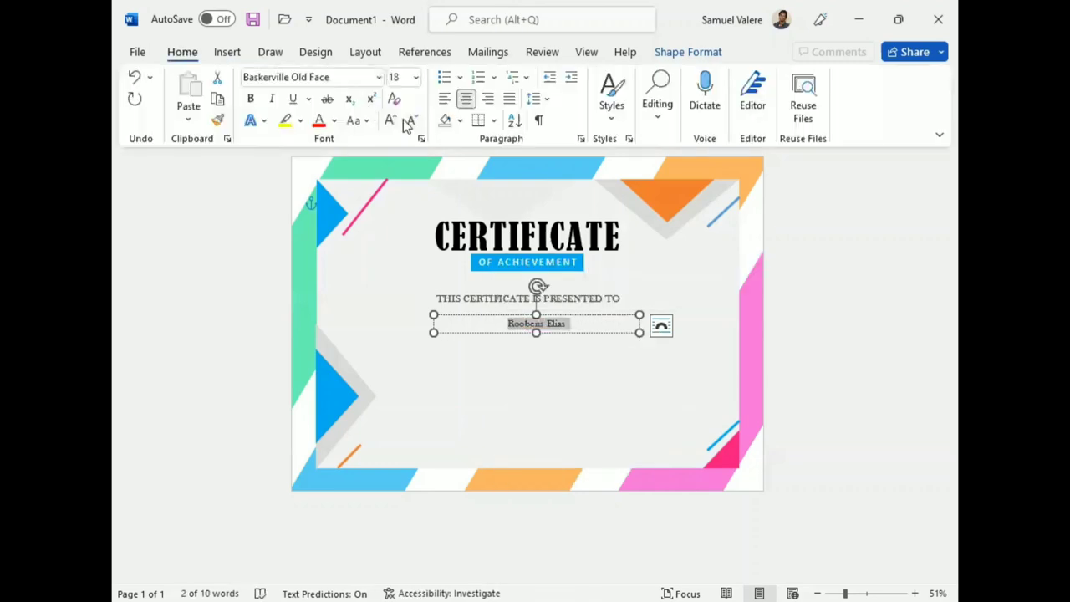
left_click(390, 120)
left_click(390, 120)
left_click(390, 120)
left_click(390, 120)
left_click(390, 120)
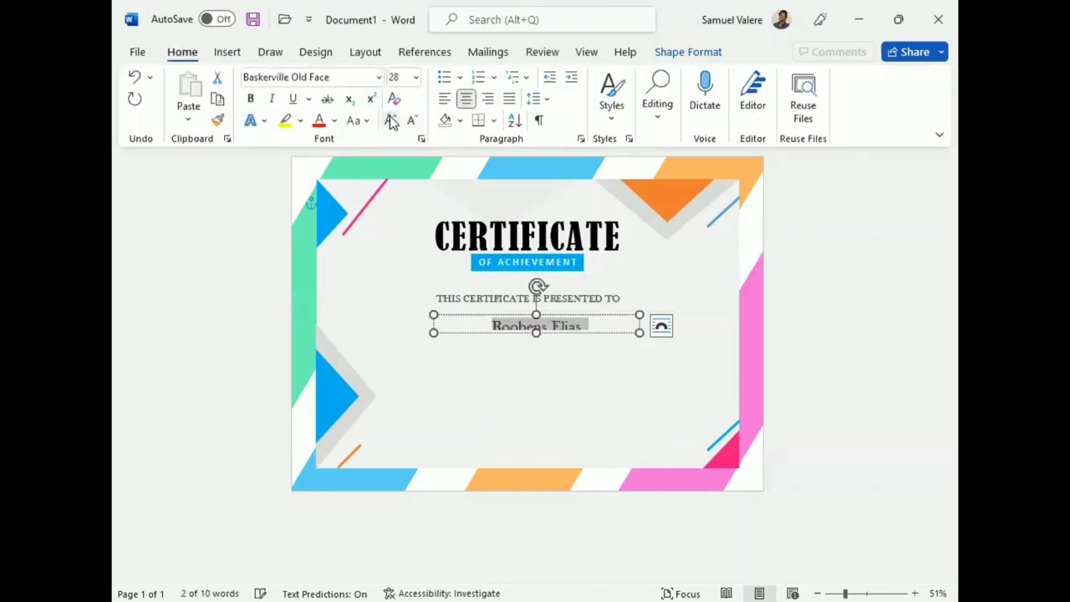
left_click(338, 77)
type("Vivaldi")
key("Return")
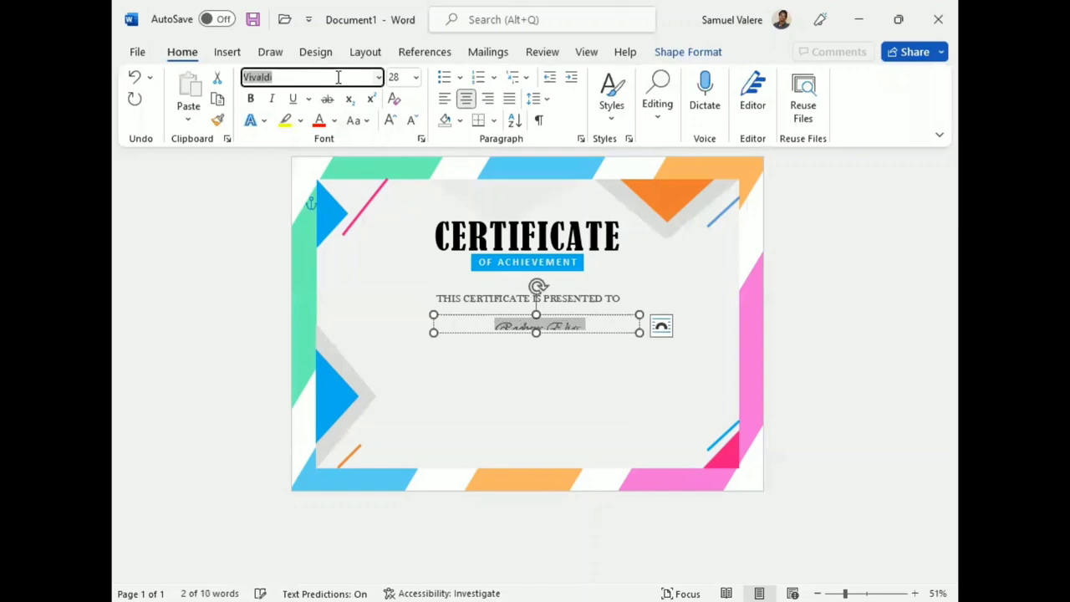
left_click(391, 121)
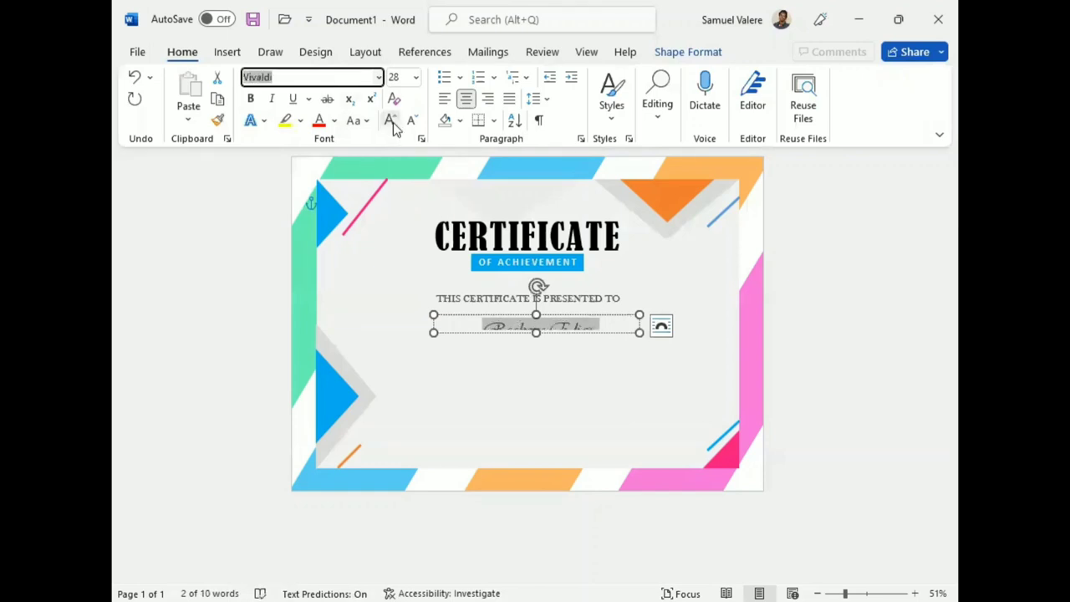
left_click(533, 331)
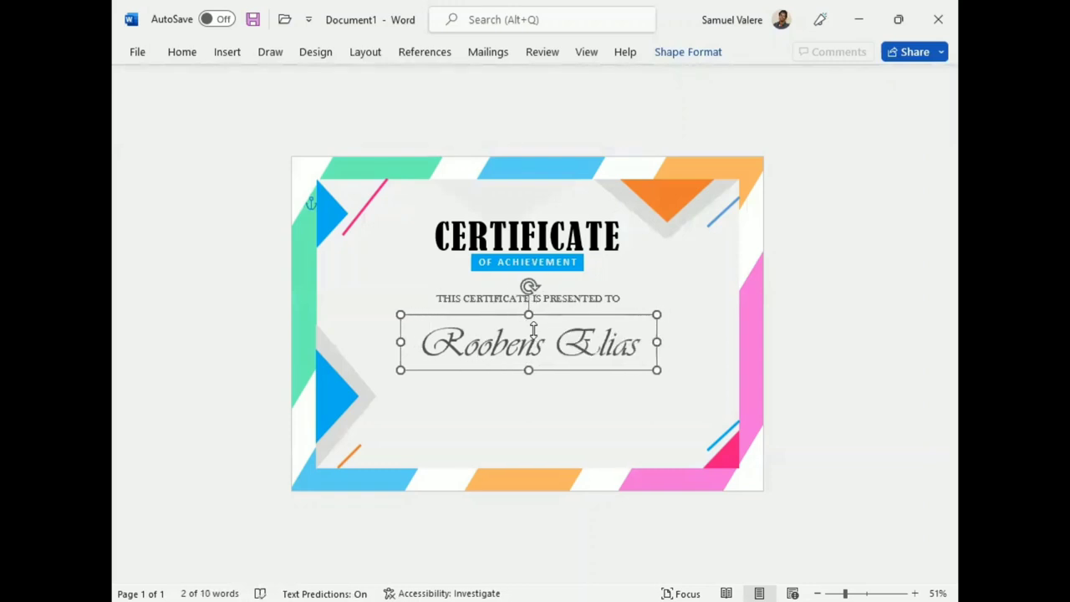
- Colour the recipient's name with a green text fill
triple_click(534, 330)
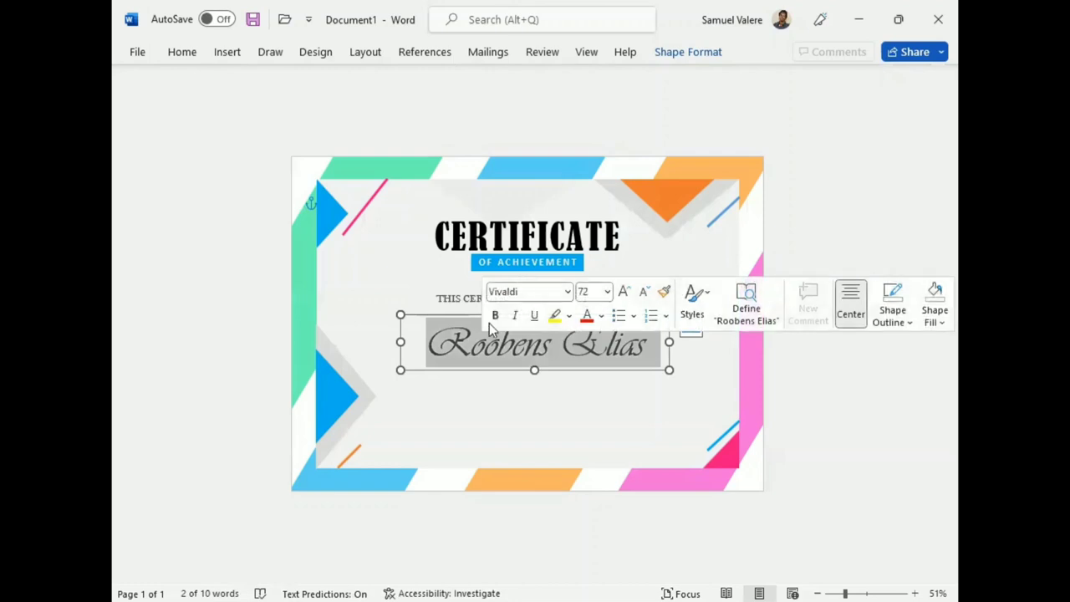
left_click(716, 46)
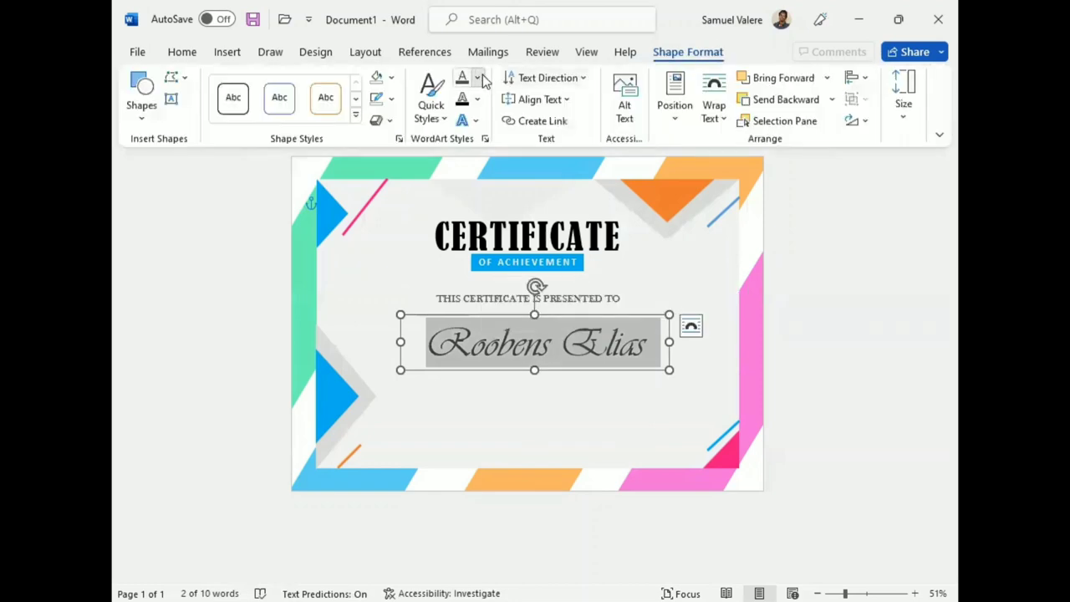
left_click(480, 77)
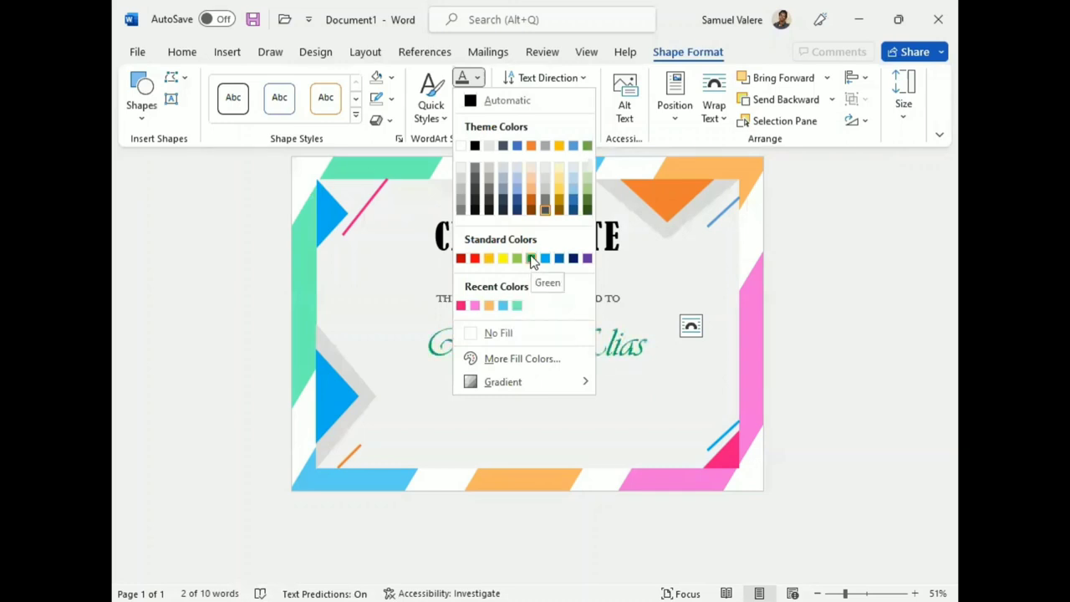
left_click(531, 258)
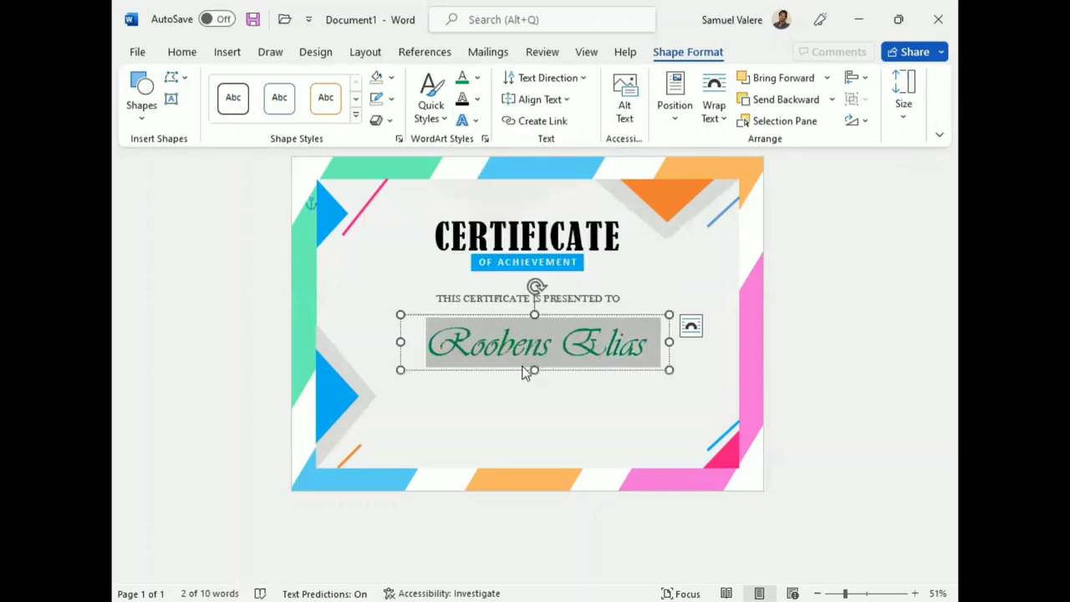
- Centre the name box on the page, keep the dark green fill, and shrink the box to fit
left_click_drag(523, 374, 524, 373)
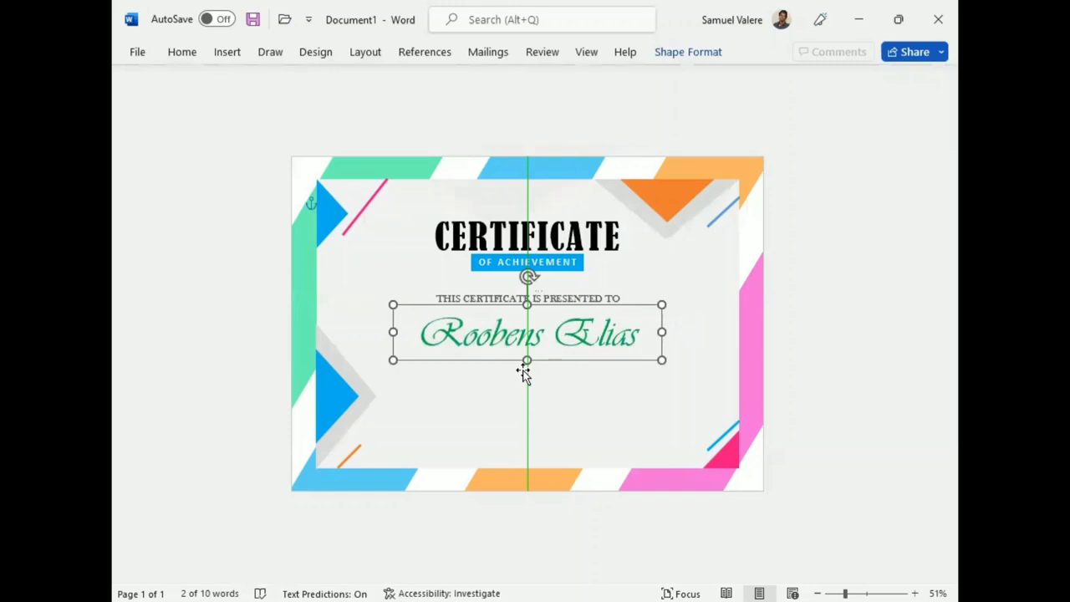
key("ctrl+shift+Right")
key("ctrl+shift+Right")
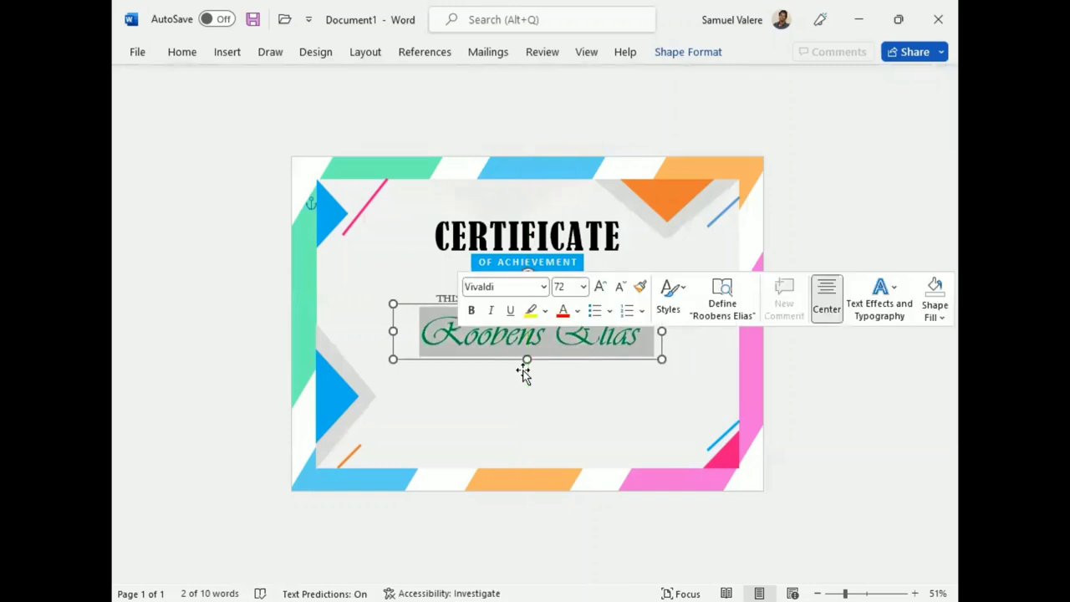
left_click(688, 52)
left_click(477, 78)
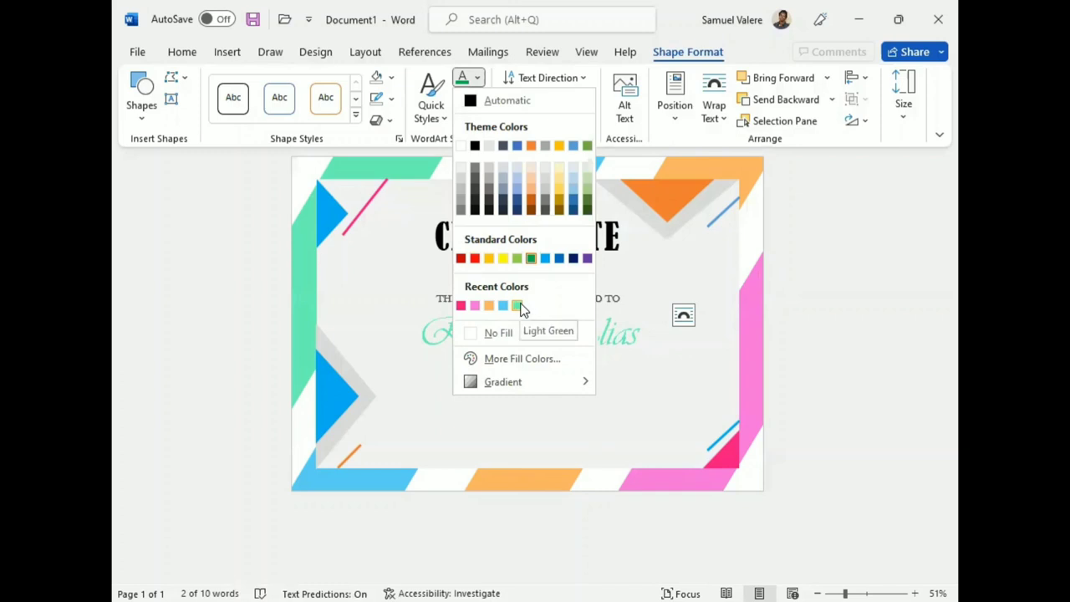
left_click(577, 432)
left_click(525, 360)
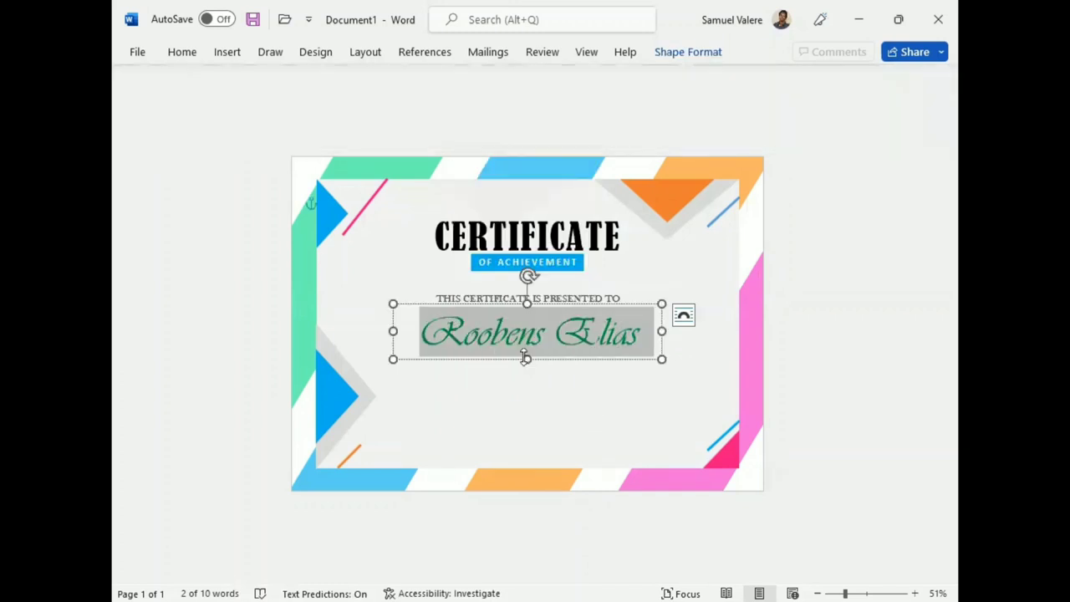
left_click_drag(526, 359, 525, 355)
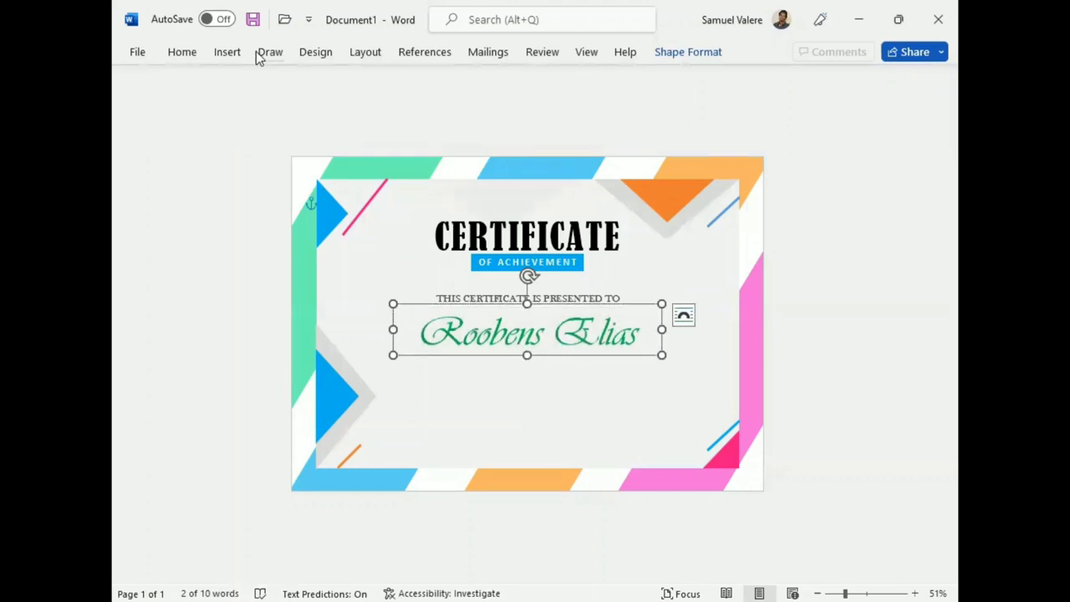
- Draw a text box below the recipient's name and paste the message text into it
left_click(171, 102)
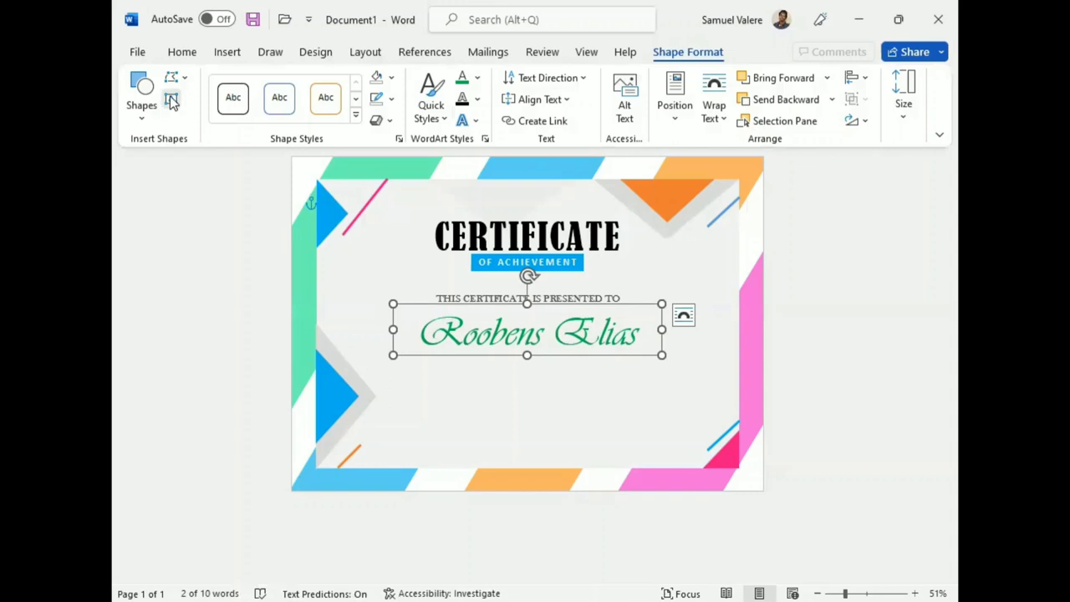
left_click_drag(420, 377, 654, 440)
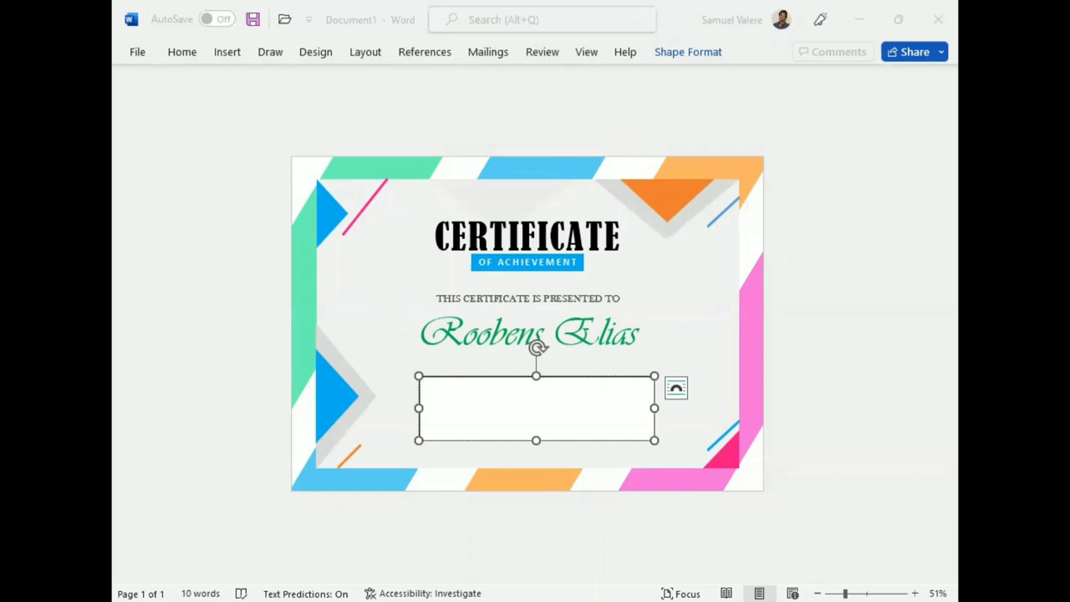
key("ctrl+v")
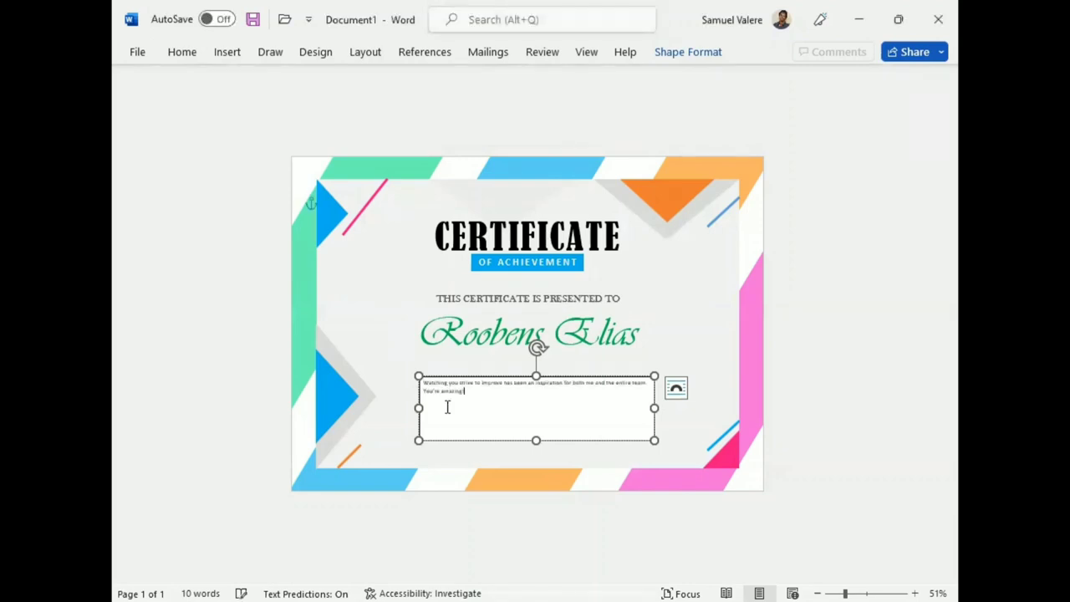
left_click(544, 306)
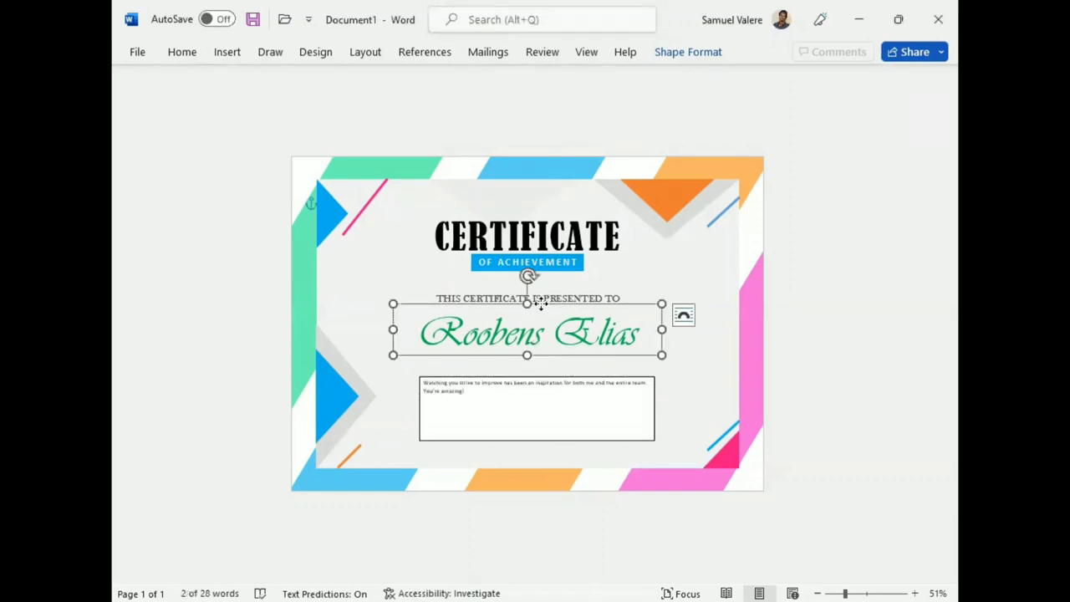
left_click(490, 422)
- Centre the whole message and set it in Baskerville Old Face at 24 pt
key("ctrl+a")
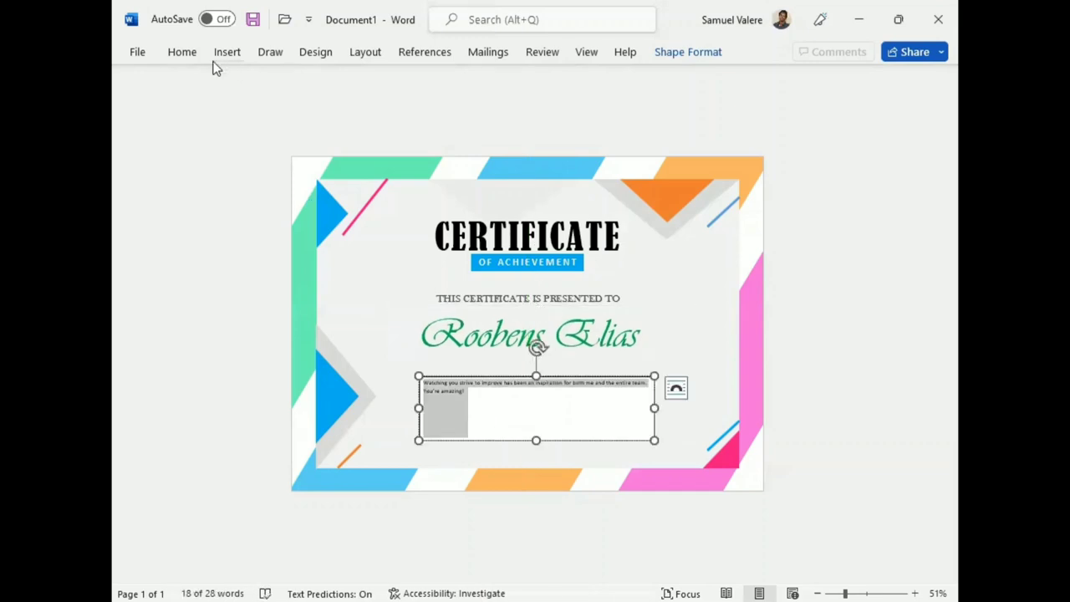
left_click(175, 57)
left_click(466, 98)
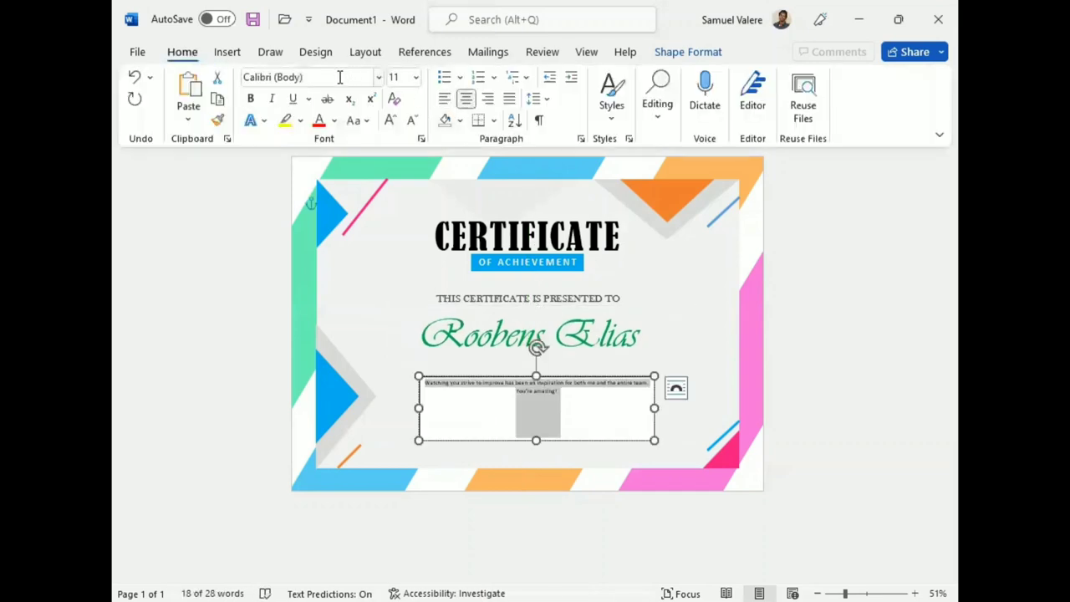
left_click(334, 77)
type("Baskerville Old Face")
key("Return")
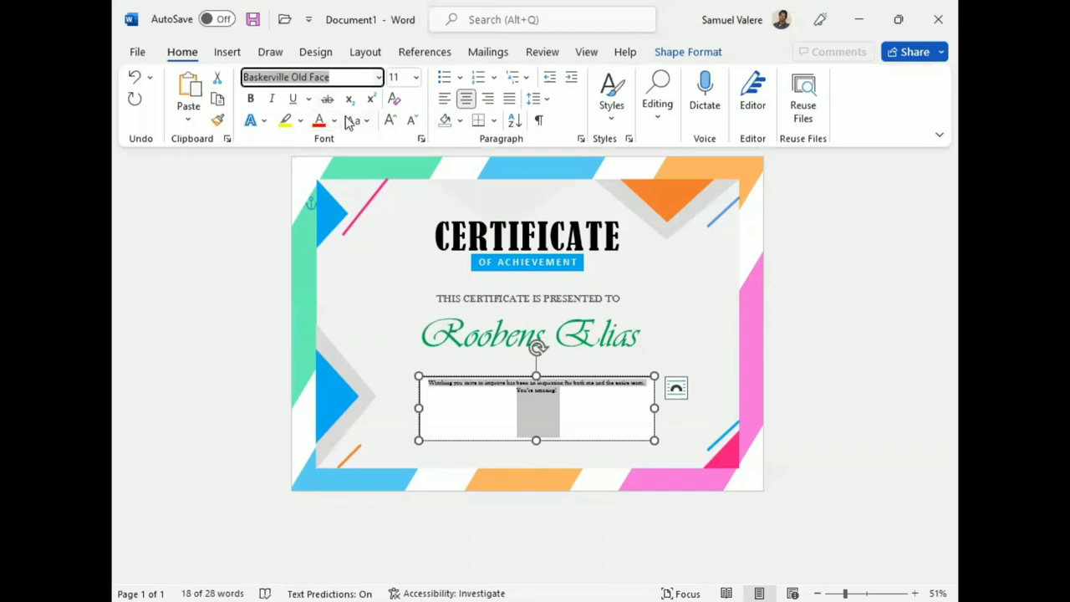
left_click(388, 120)
left_click(389, 119)
left_click(389, 119)
left_click(389, 119)
left_click(389, 120)
left_click(389, 120)
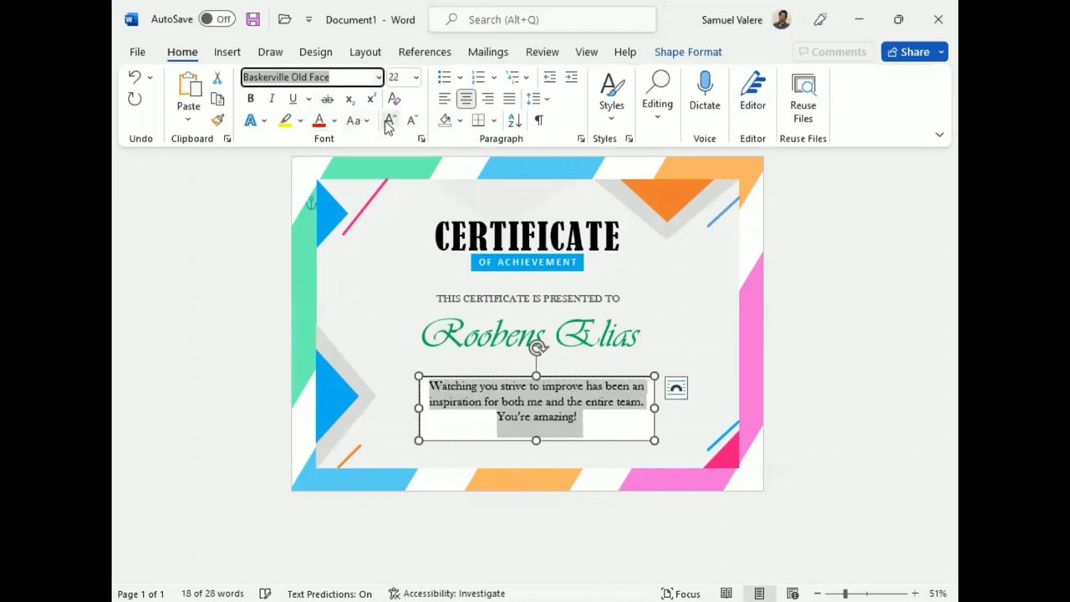
left_click(389, 119)
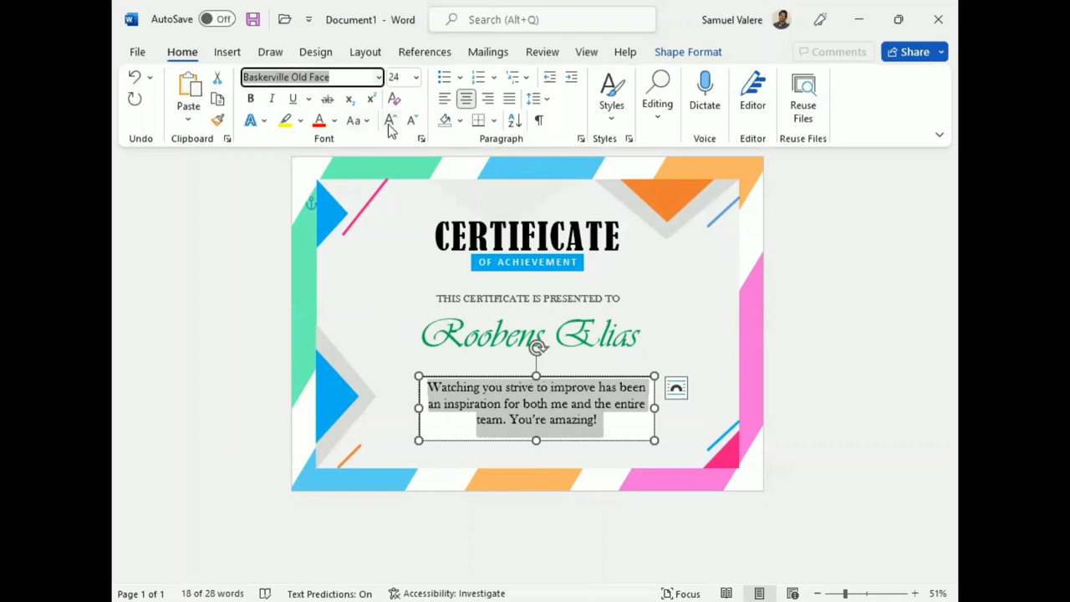
left_click(683, 57)
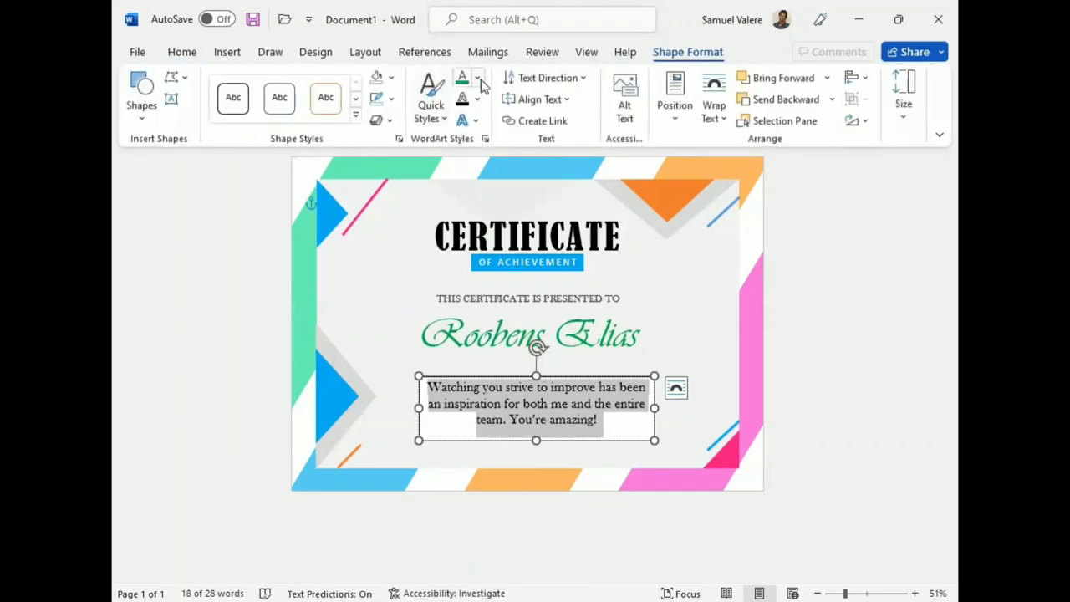
- Remove the message box's fill and border, darken its text, and widen it so the text reflows
left_click(390, 77)
left_click(383, 306)
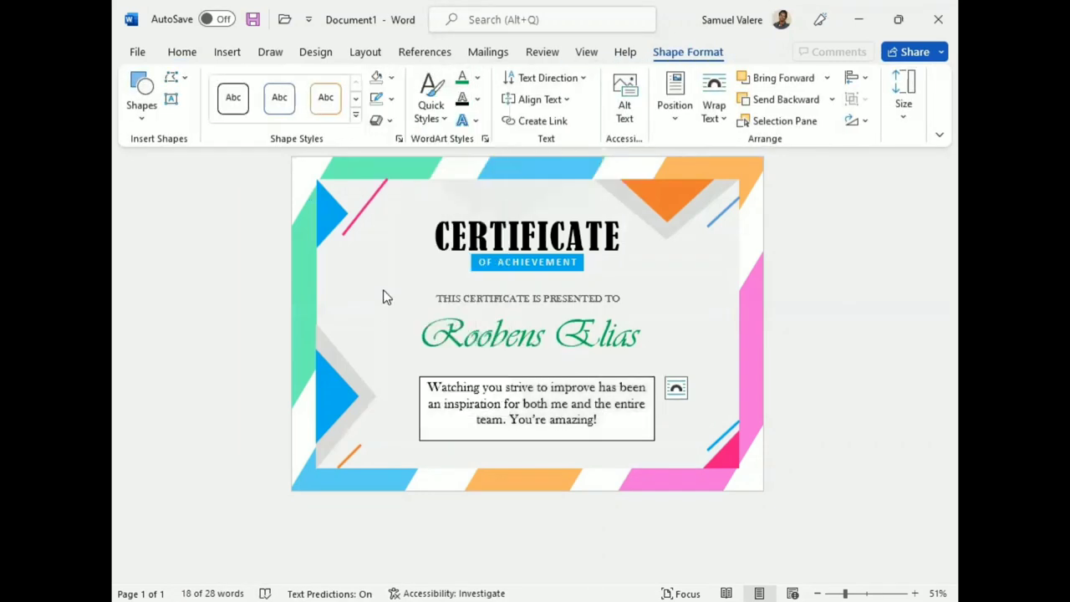
left_click(393, 100)
left_click(389, 329)
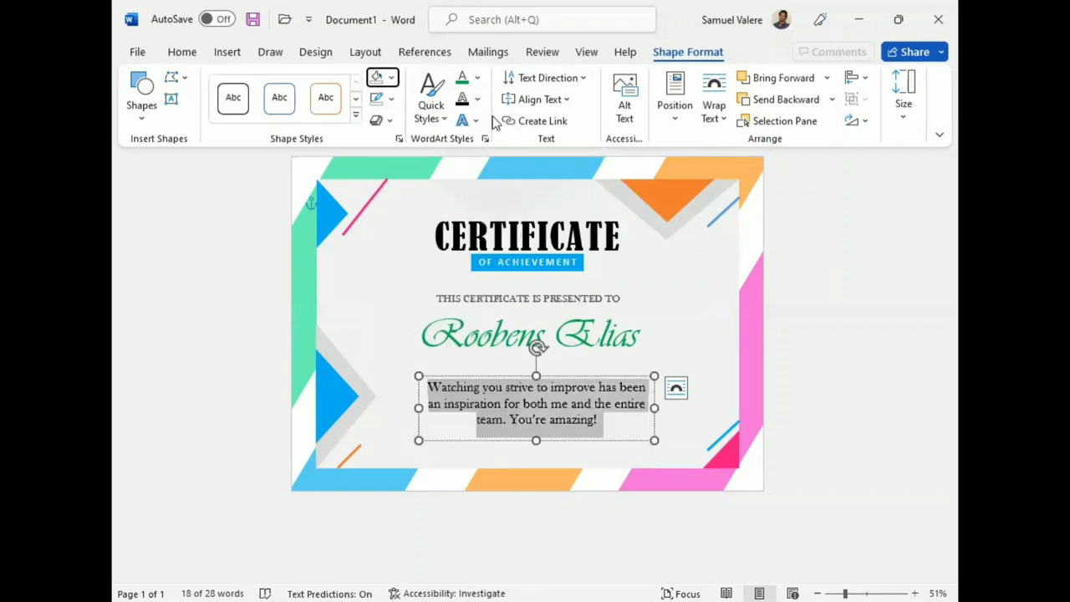
left_click(477, 77)
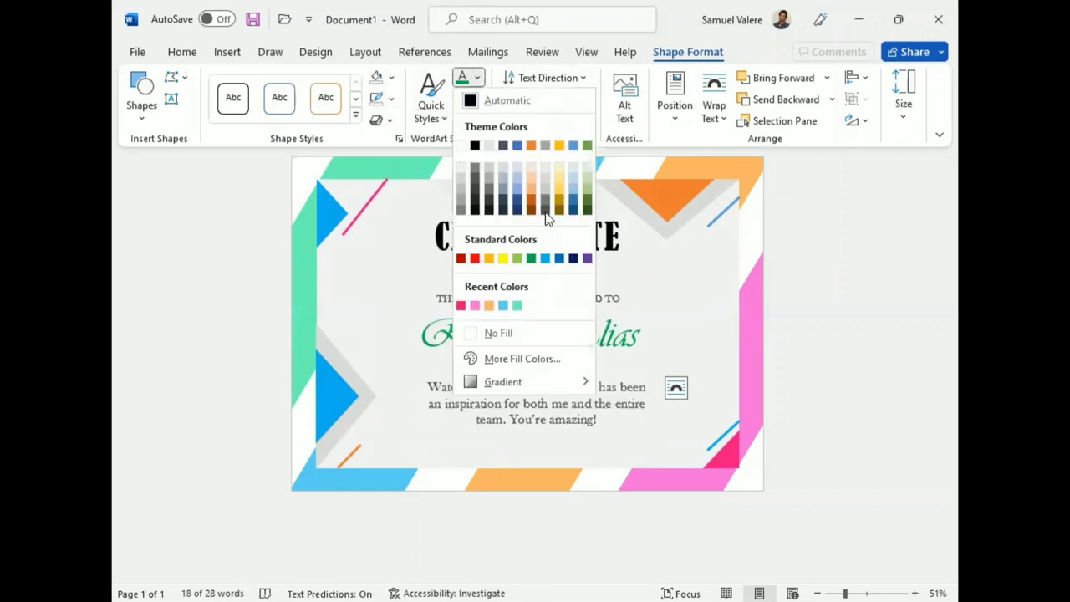
left_click(544, 209)
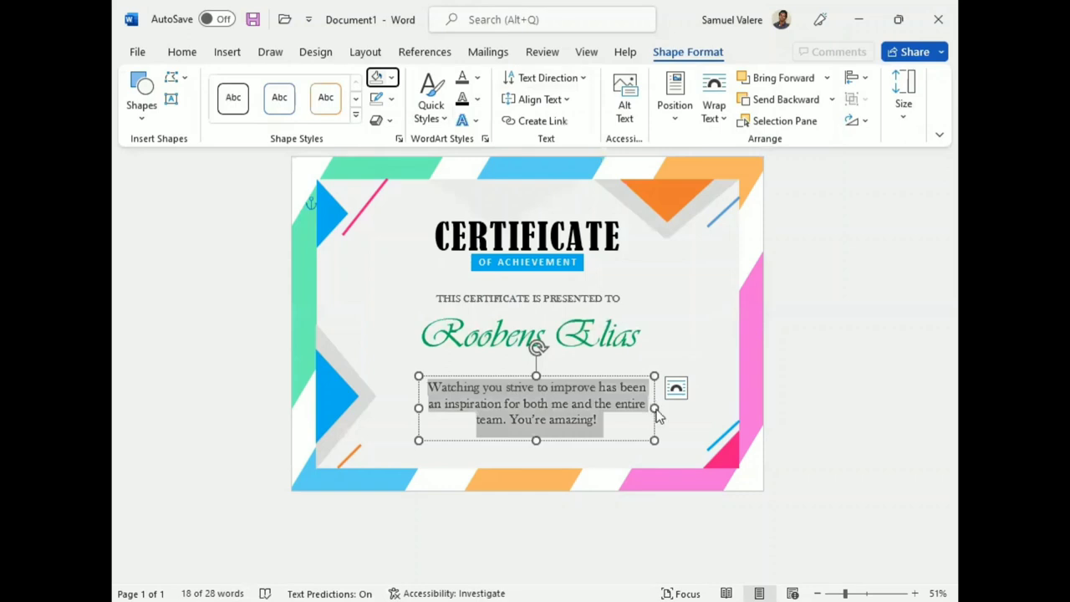
mouse_move(655, 407)
left_mouse_down()
mouse_move(703, 405)
mouse_move(618, 385)
mouse_move(653, 407)
left_mouse_up()
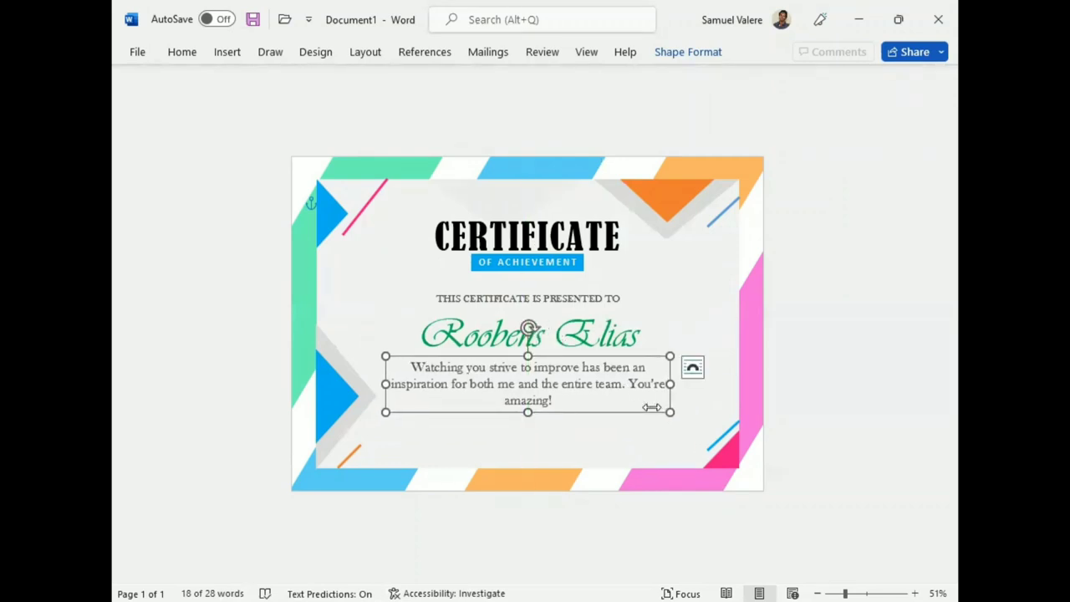
- Nudge the recipient name box and the presented-to line slightly up
left_click(503, 310)
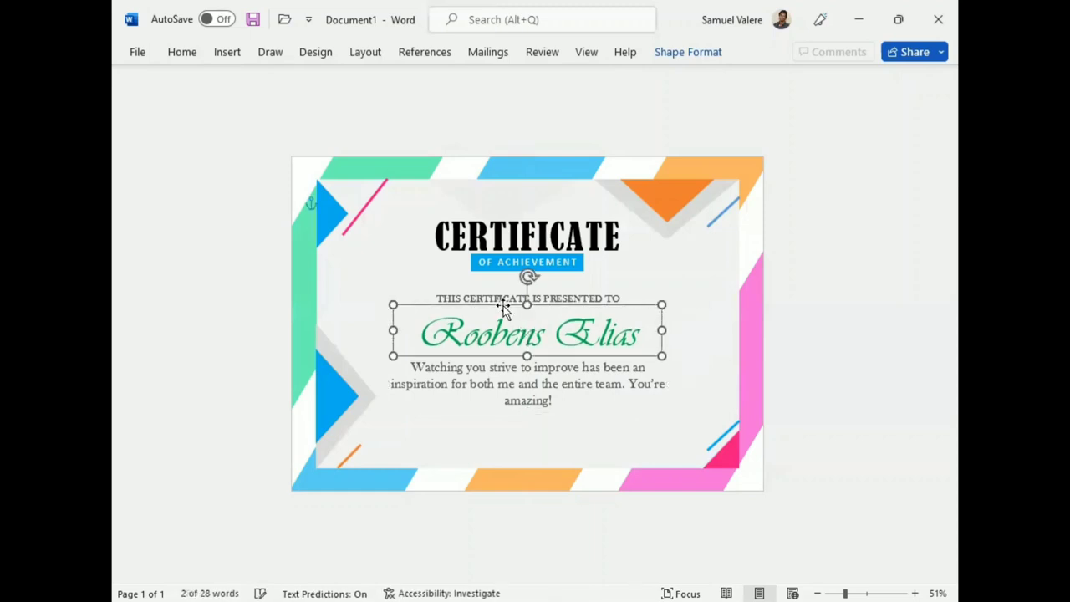
left_click_drag(502, 306, 504, 308)
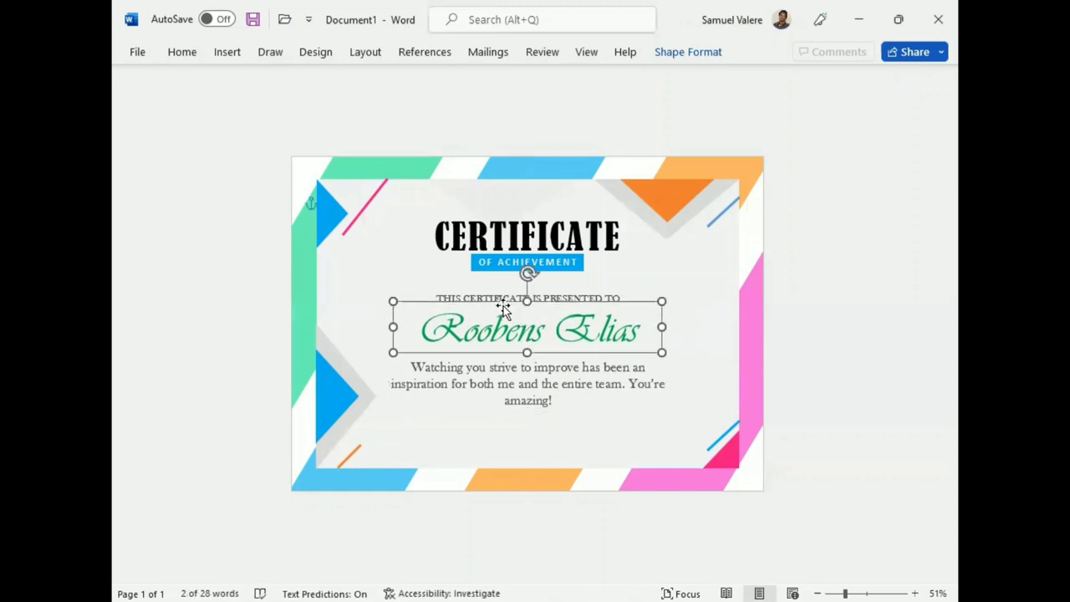
left_click(490, 291)
left_click_drag(490, 289, 490, 287)
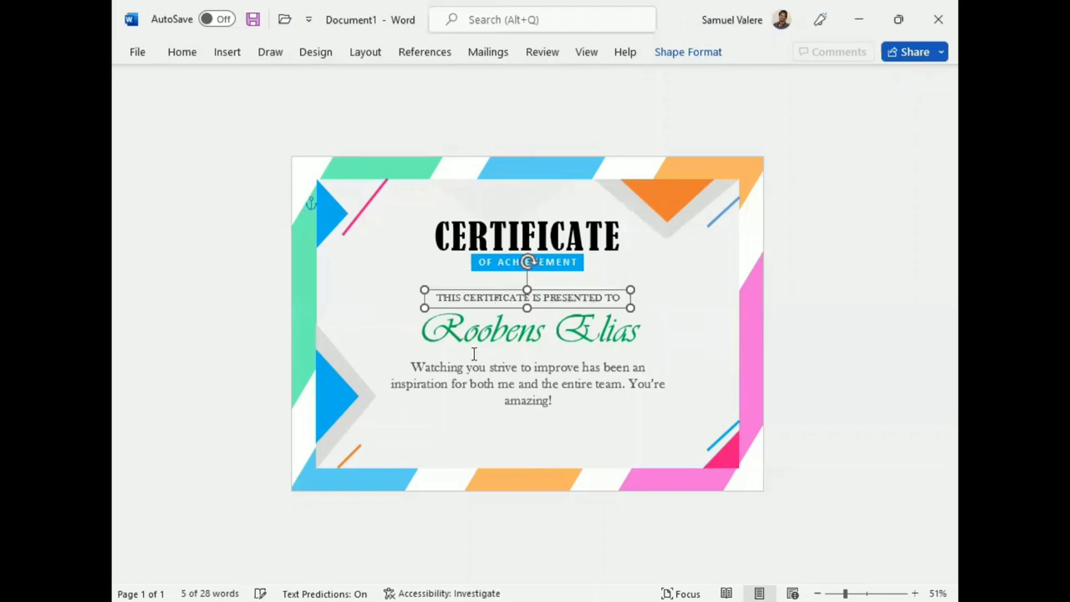
- Draw a short horizontal line near the bottom left of the certificate
left_click(690, 55)
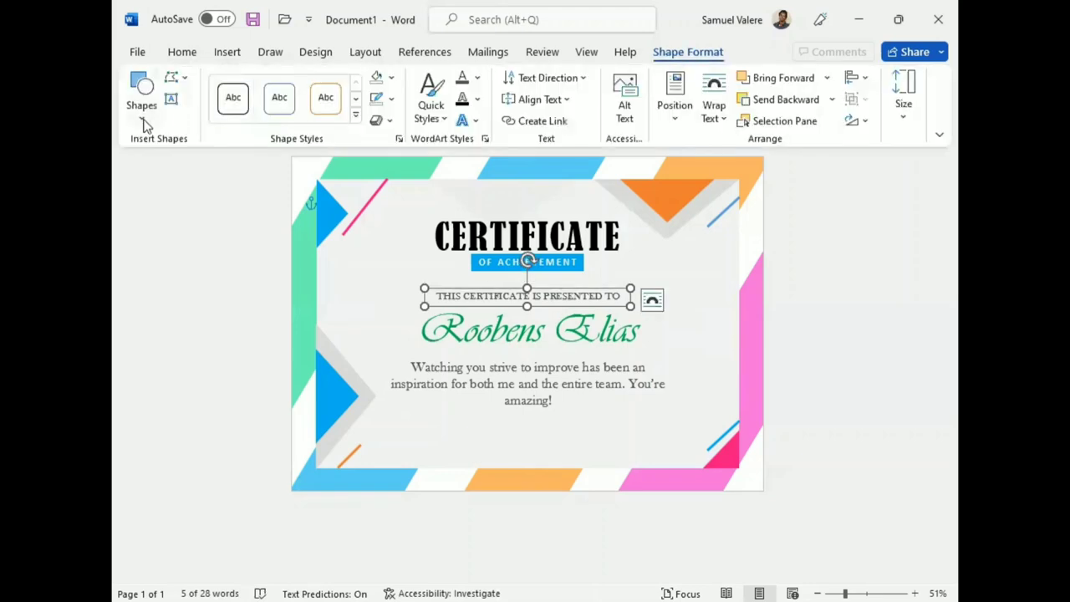
left_click(142, 96)
left_click(172, 160)
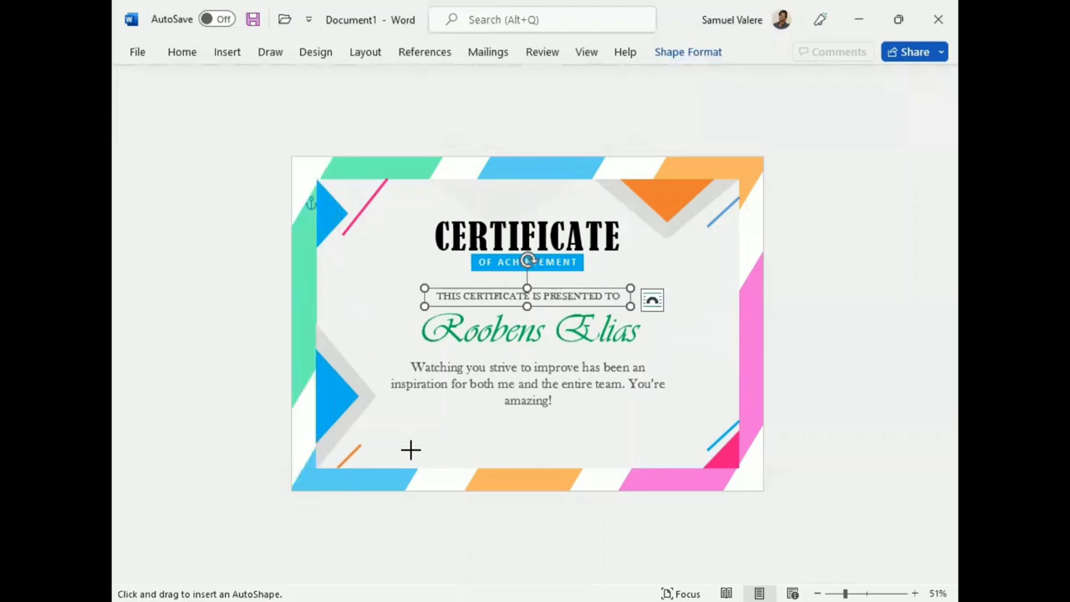
mouse_move(406, 444)
left_mouse_down()
mouse_move(471, 444)
mouse_move(432, 469)
mouse_move(464, 450)
mouse_move(429, 456)
left_mouse_up()
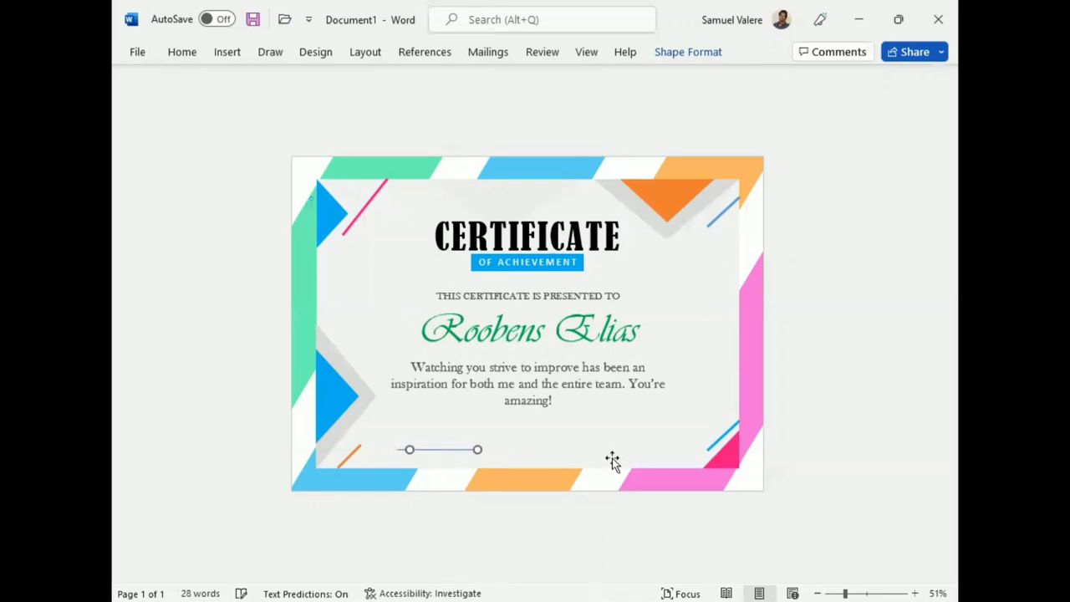
- Duplicate the line to the right side and shift both lines slightly left
key("ctrl+d")
key("Right")
key("Right")
key("Right")
key("Right")
key("Right")
key("Right")
key("Right")
key("Right")
key("Right")
key("Right")
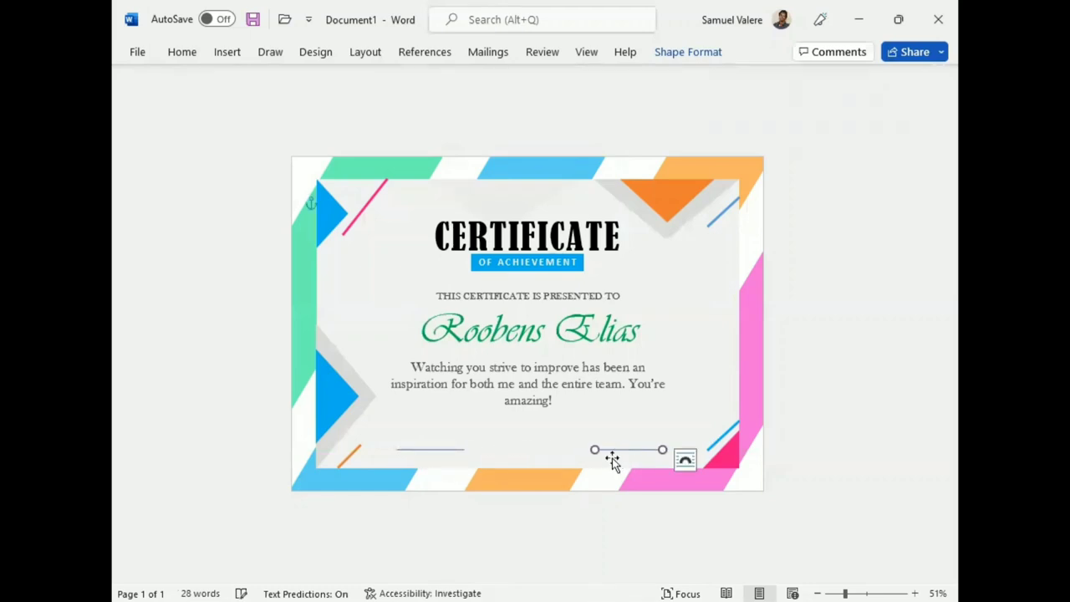
left_click(435, 451, "shift")
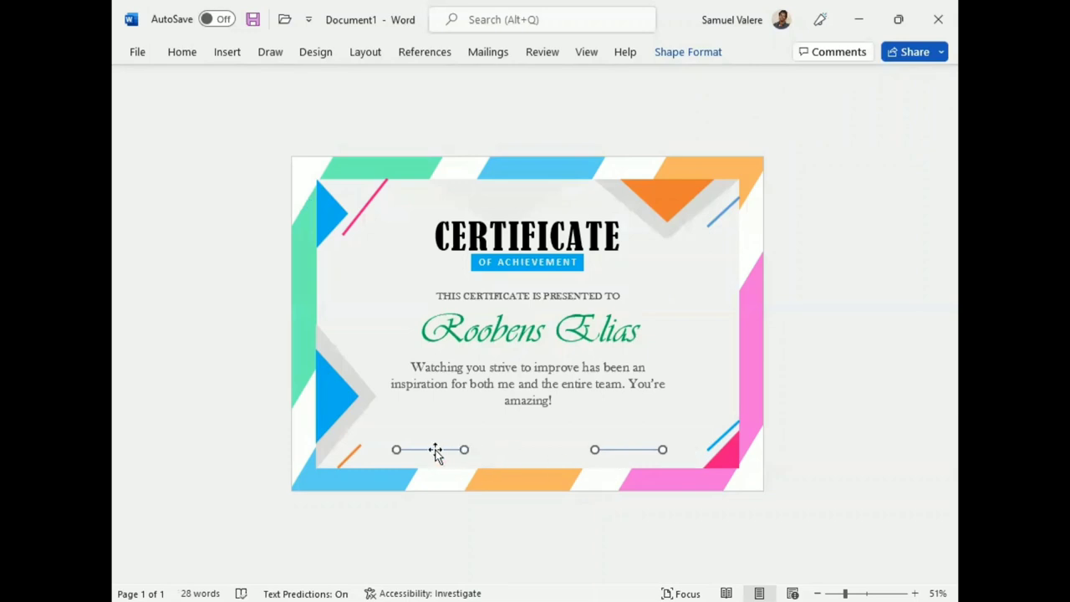
left_click_drag(435, 450, 428, 450)
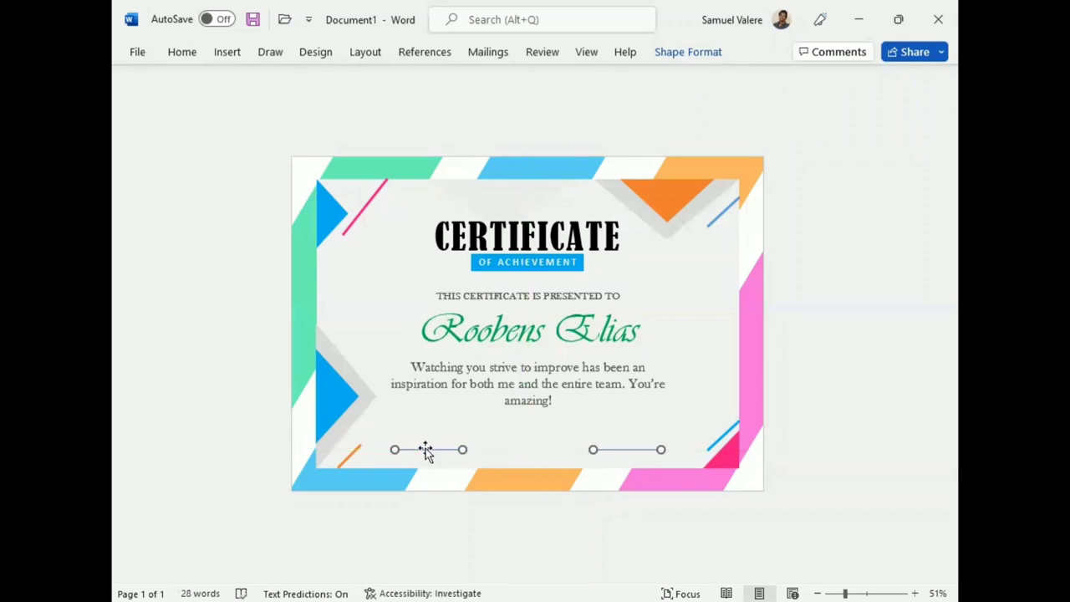
- Give both signature lines a dark outline colour
left_click(679, 55)
left_click(390, 98)
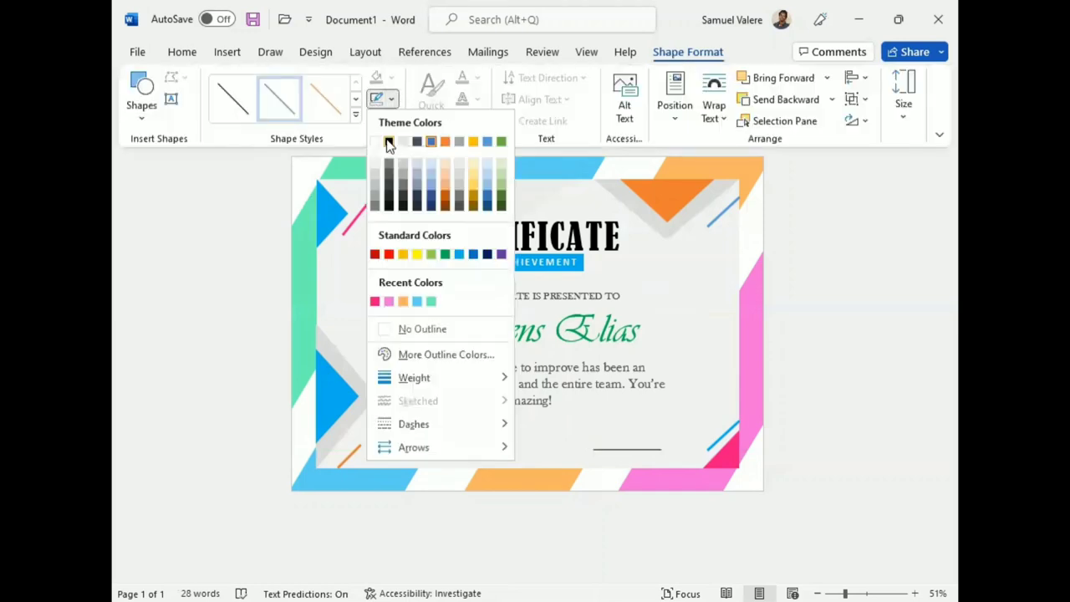
left_click(389, 143)
- Draw a text box under the left signature line and select its Date text
left_click(170, 99)
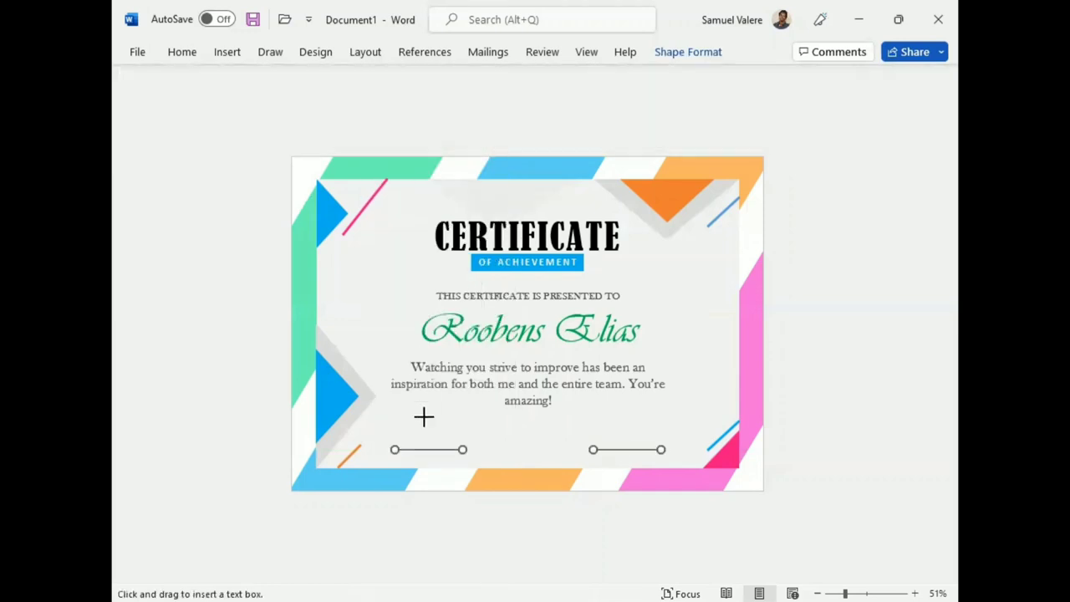
left_click_drag(399, 451, 470, 471)
left_click_drag(455, 469, 455, 467)
type("Date")
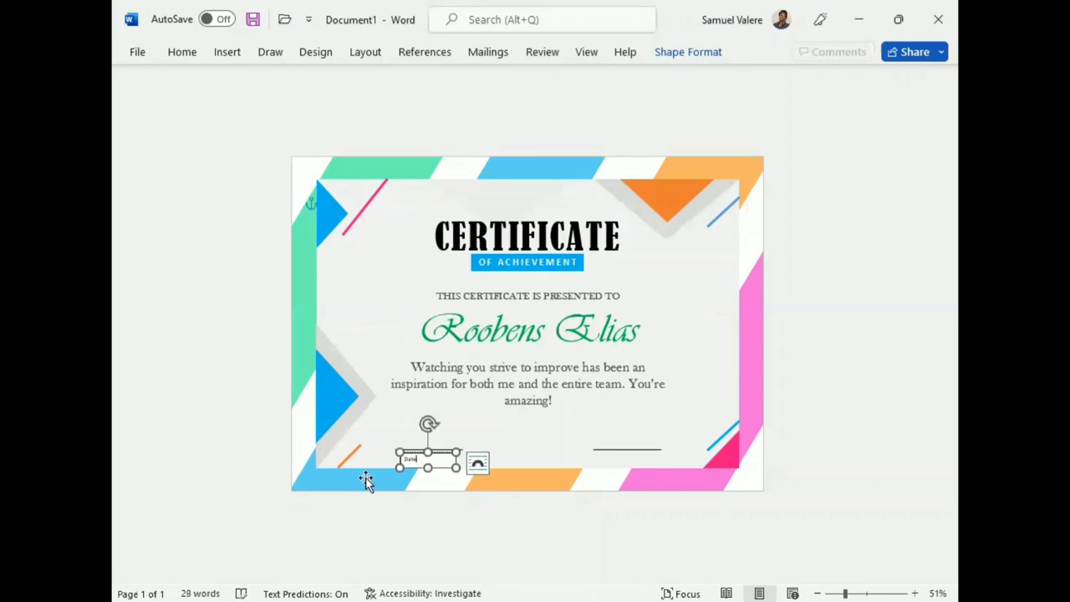
double_click(410, 459)
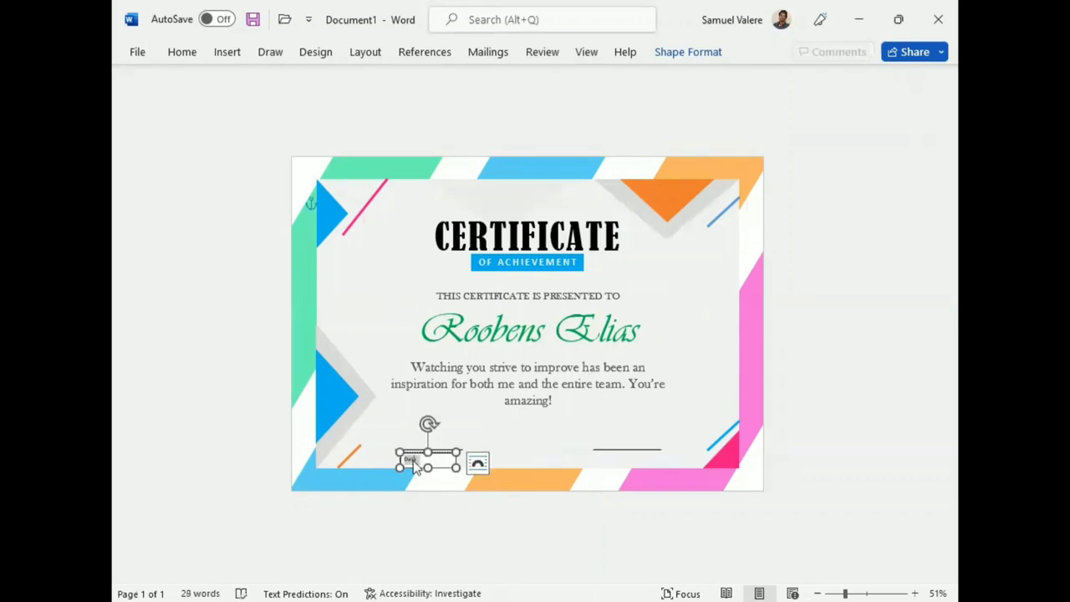
- Format the Date text in Baskerville Old Face, size 14, all uppercase
left_click(182, 53)
left_click(321, 76)
type("Baskerville Old Face")
key("Return")
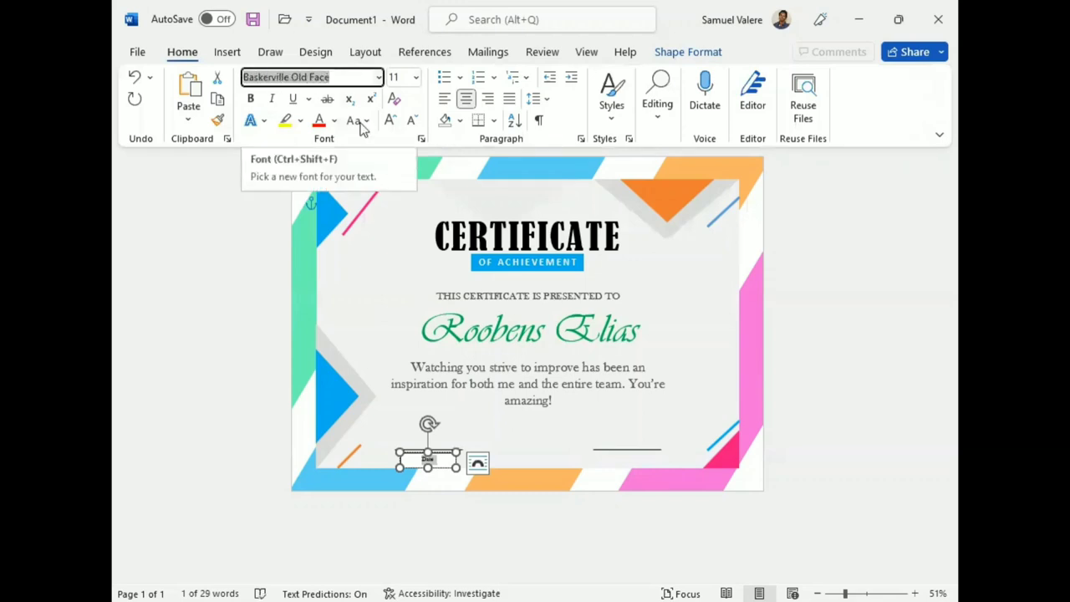
left_click(390, 119)
left_click(390, 119)
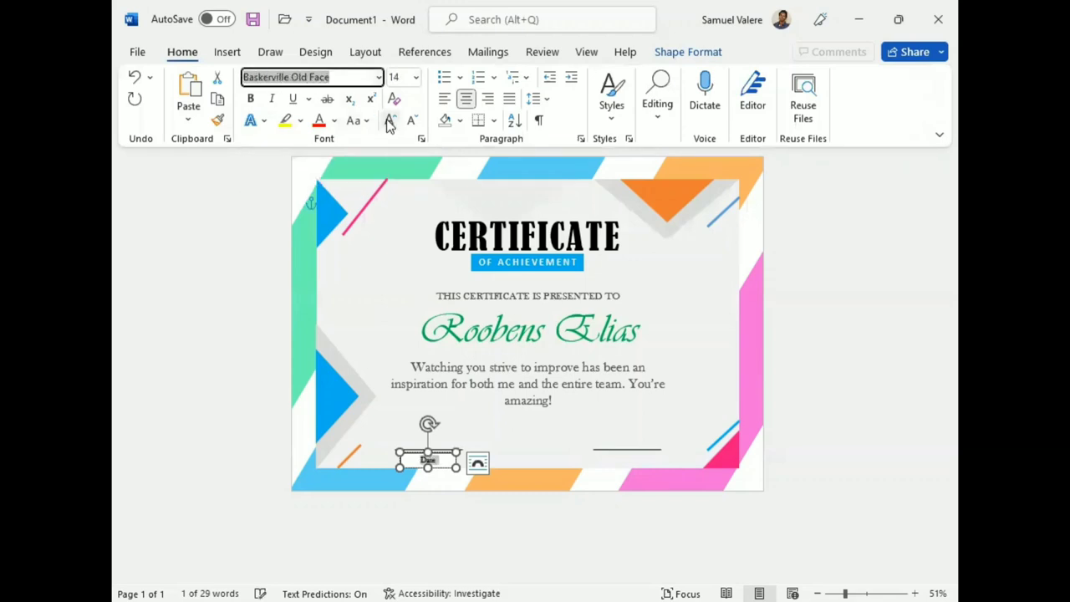
key("shift+F3")
- Remove the DATE box's border and fill, and recolour its text
left_click(682, 51)
left_click(391, 99)
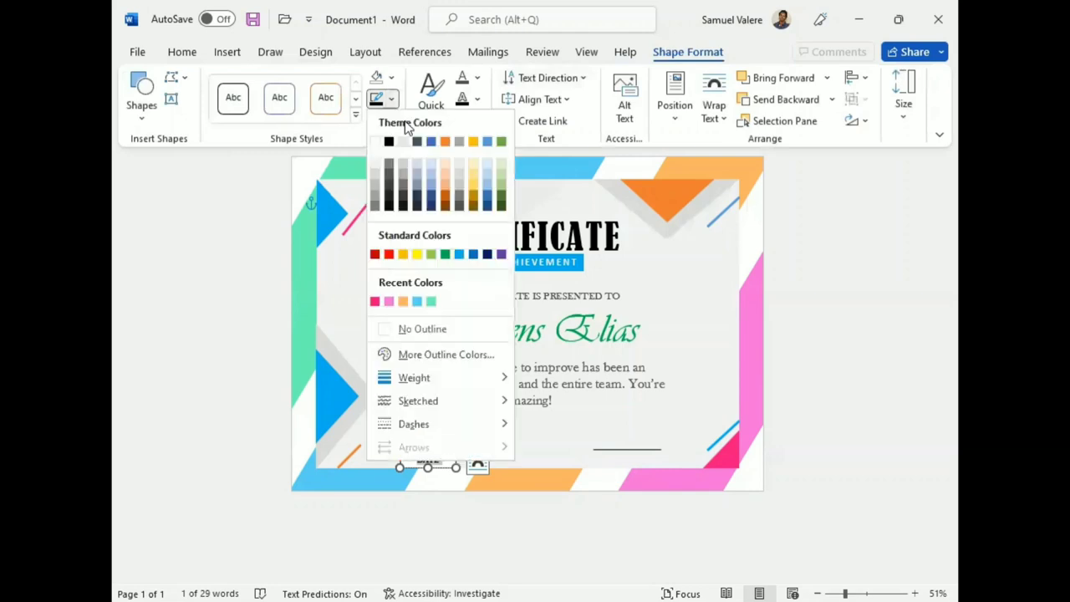
left_click(385, 316)
left_click(391, 99)
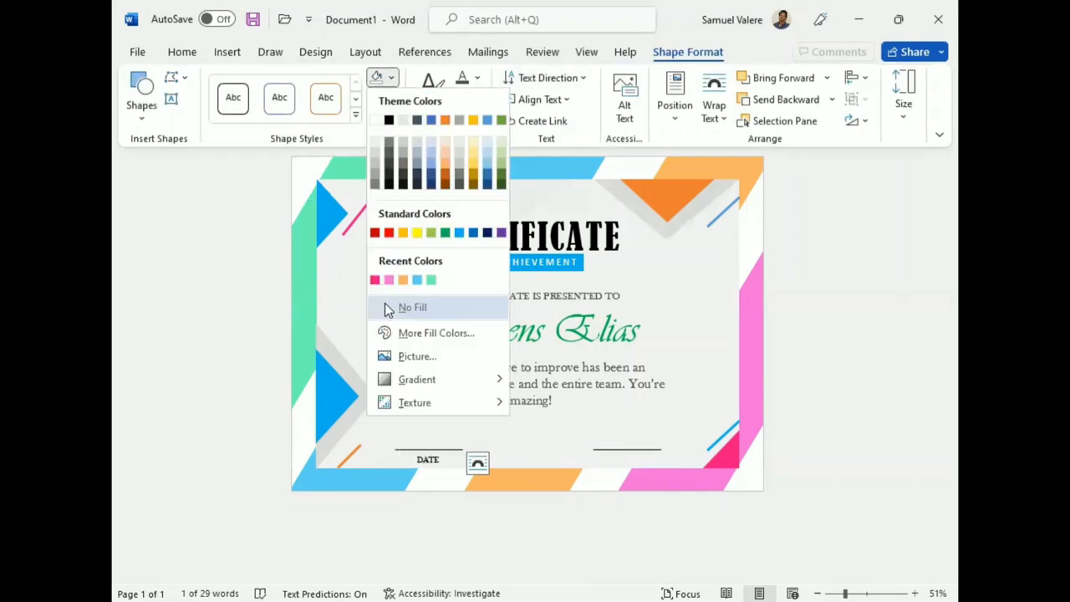
left_click(384, 304)
left_click(477, 78)
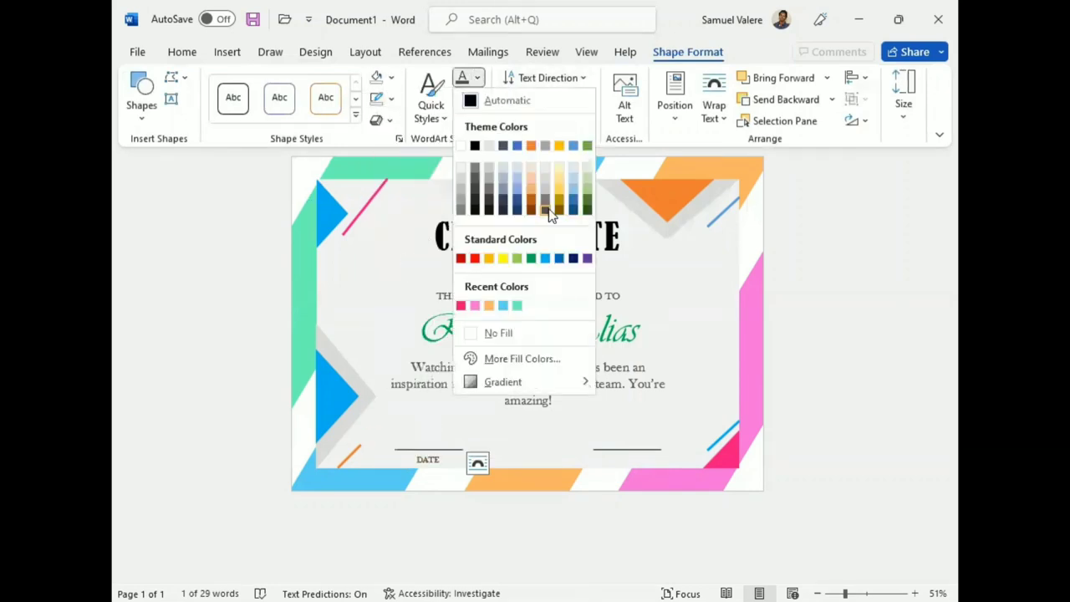
left_click(547, 209)
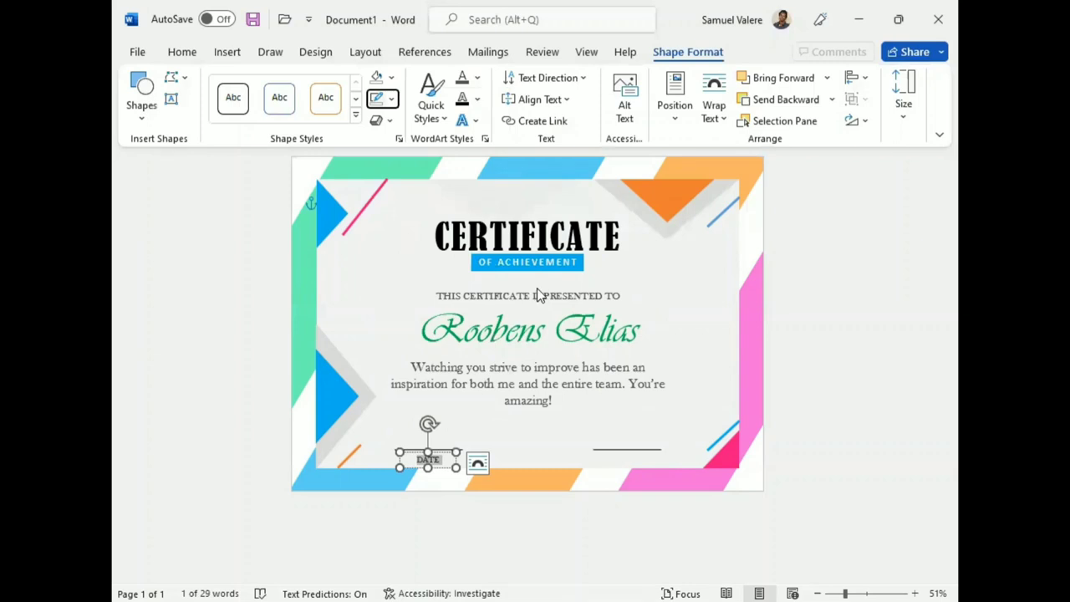
left_click(441, 459)
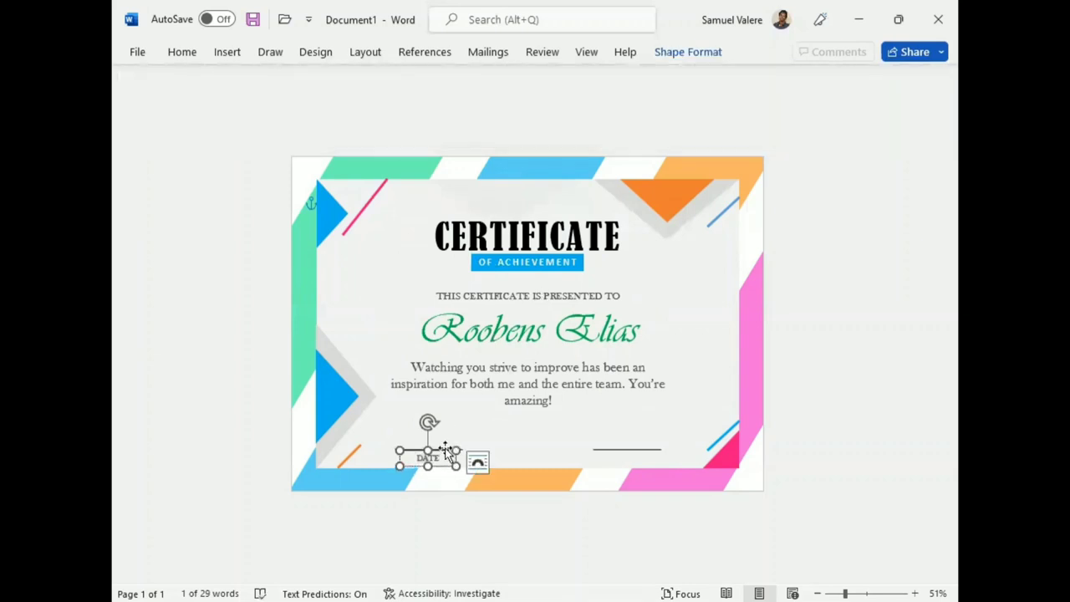
- Duplicate the DATE label and nudge the copy under the right-hand line
key("ctrl+d")
key("Right")
key("Right")
key("Right")
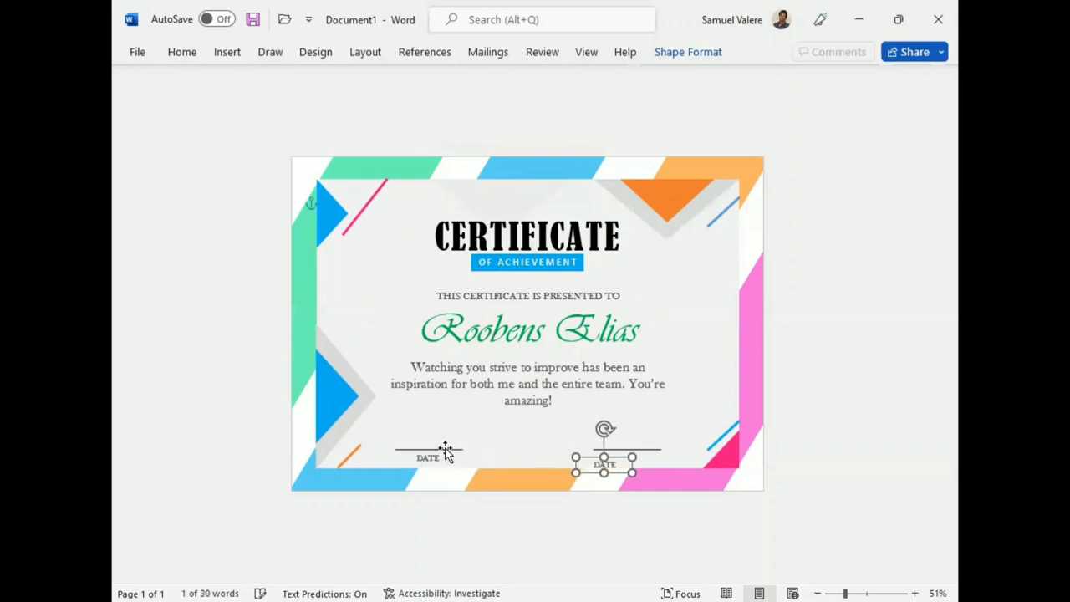
key("Right")
key("Right")
key("Right")
key("Up")
key("Up")
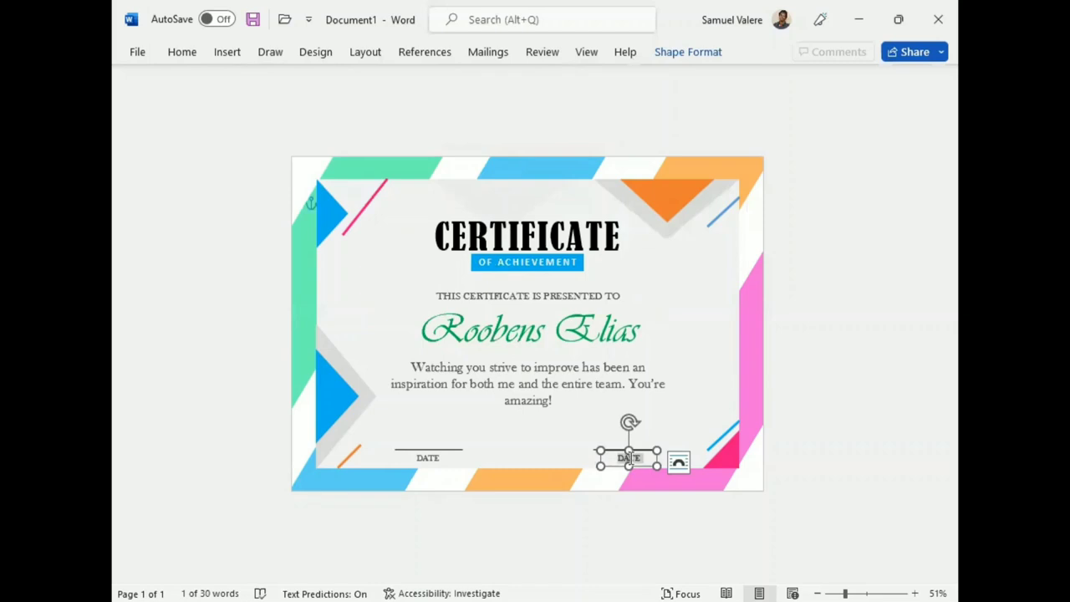
- Replace the copy's DATE text with SIGNATURE
double_click(630, 458)
key("BackSpace")
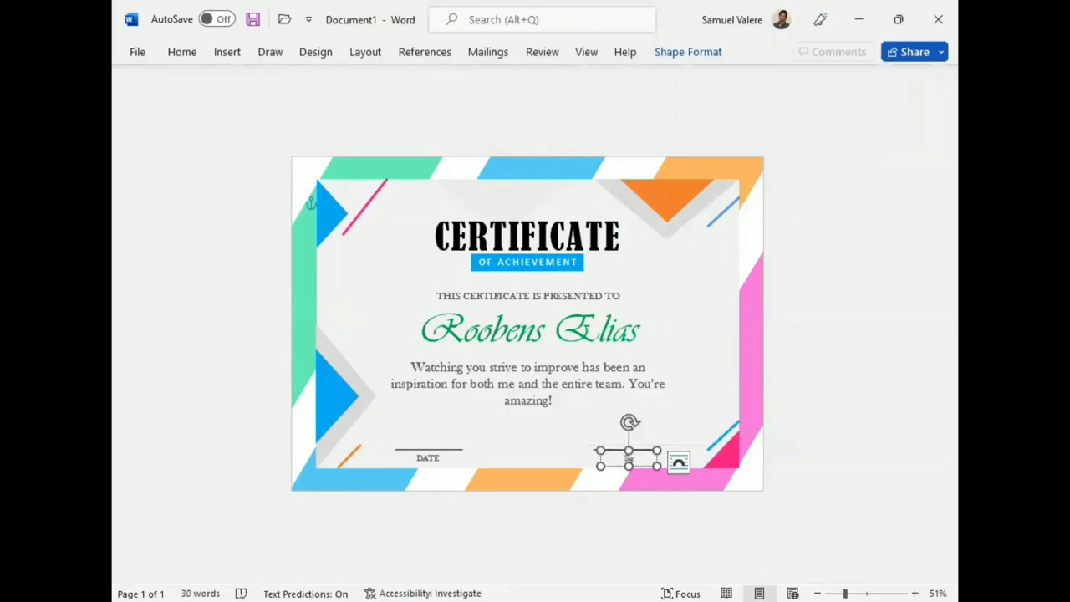
type("Signature")
double_click(629, 459)
left_click(182, 52)
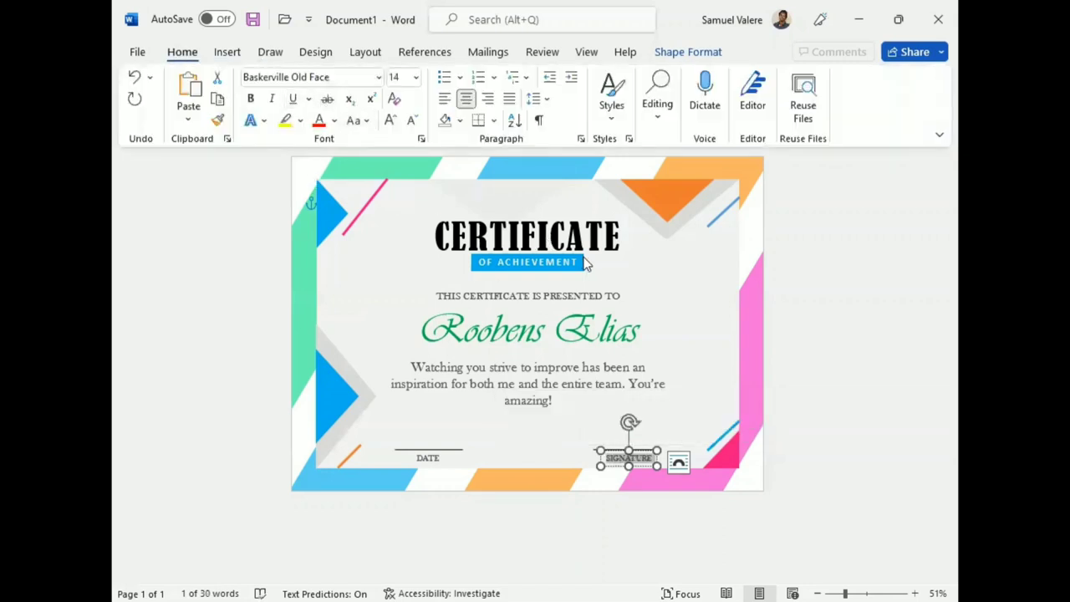
left_click(615, 470)
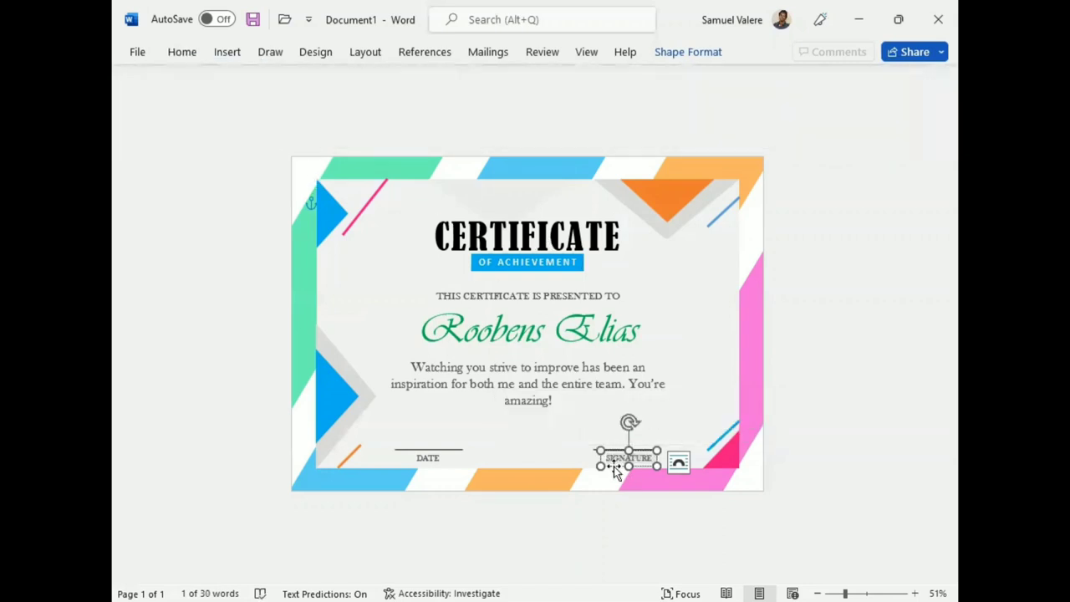